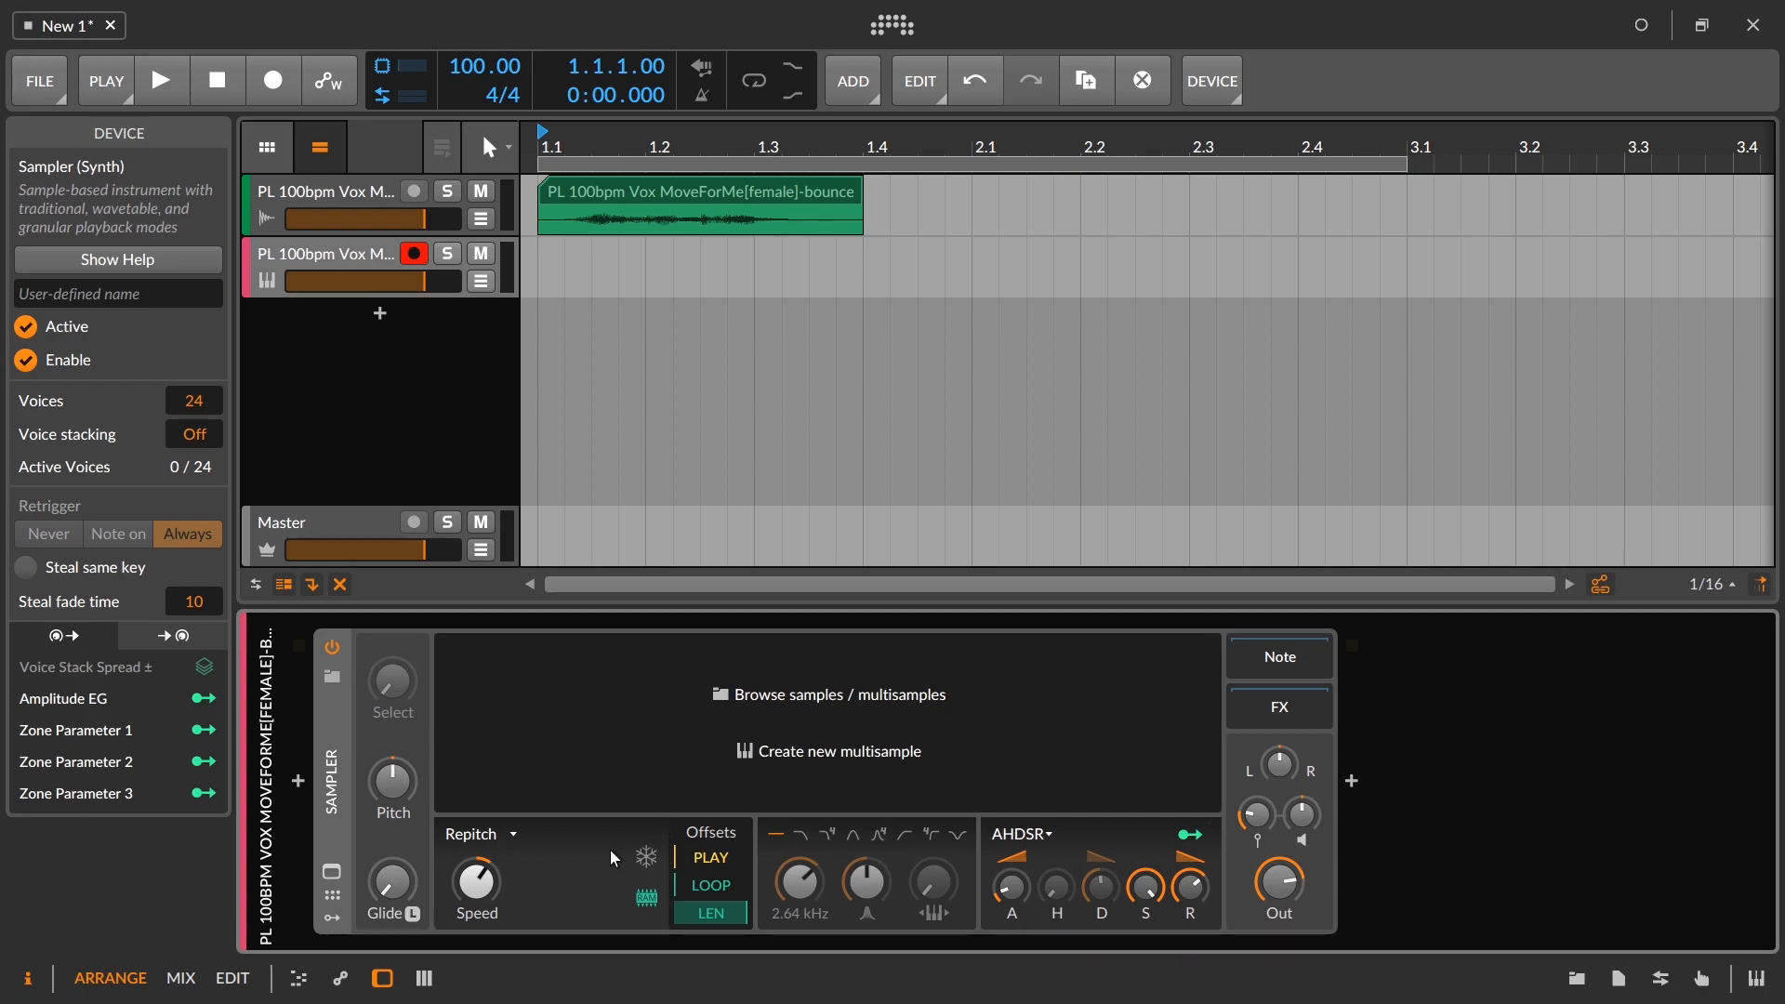
Step: Lower the volume of the vocal audio track and audition its clip
{"action": "left_click_drag", "start_coordinate": [426, 220], "coordinate": [376, 220]}
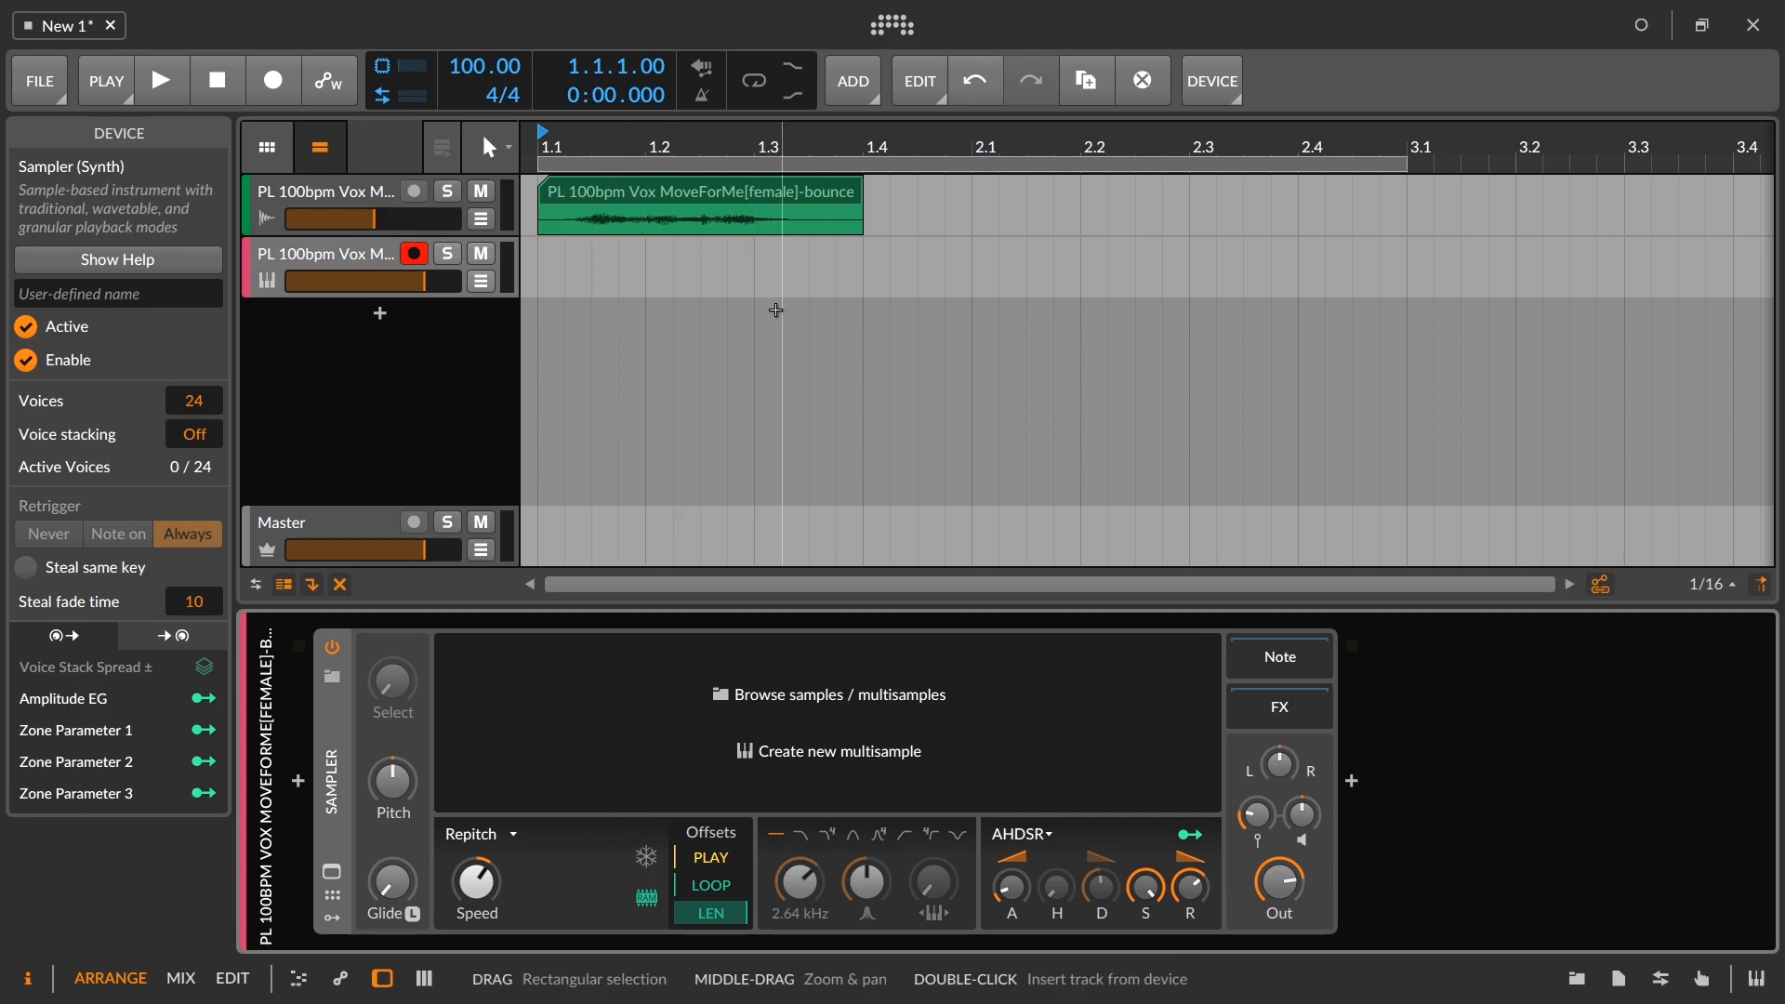
{"action": "key", "text": "space"}
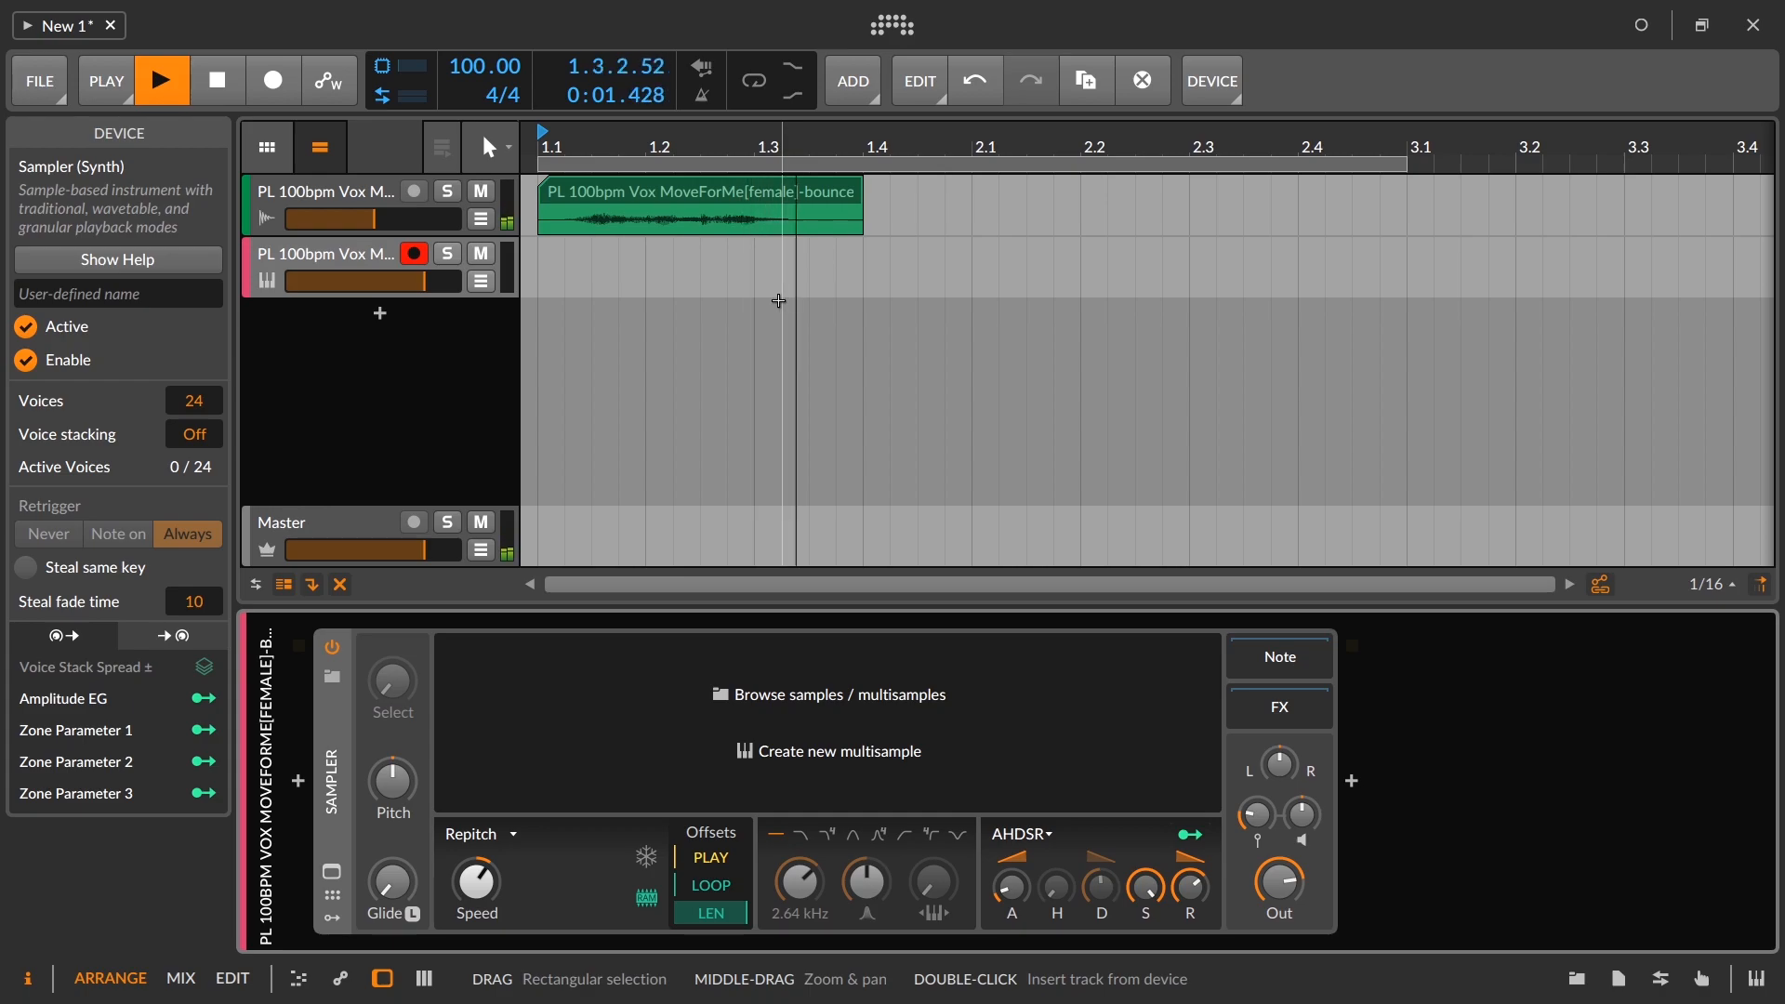
{"action": "key", "text": "space"}
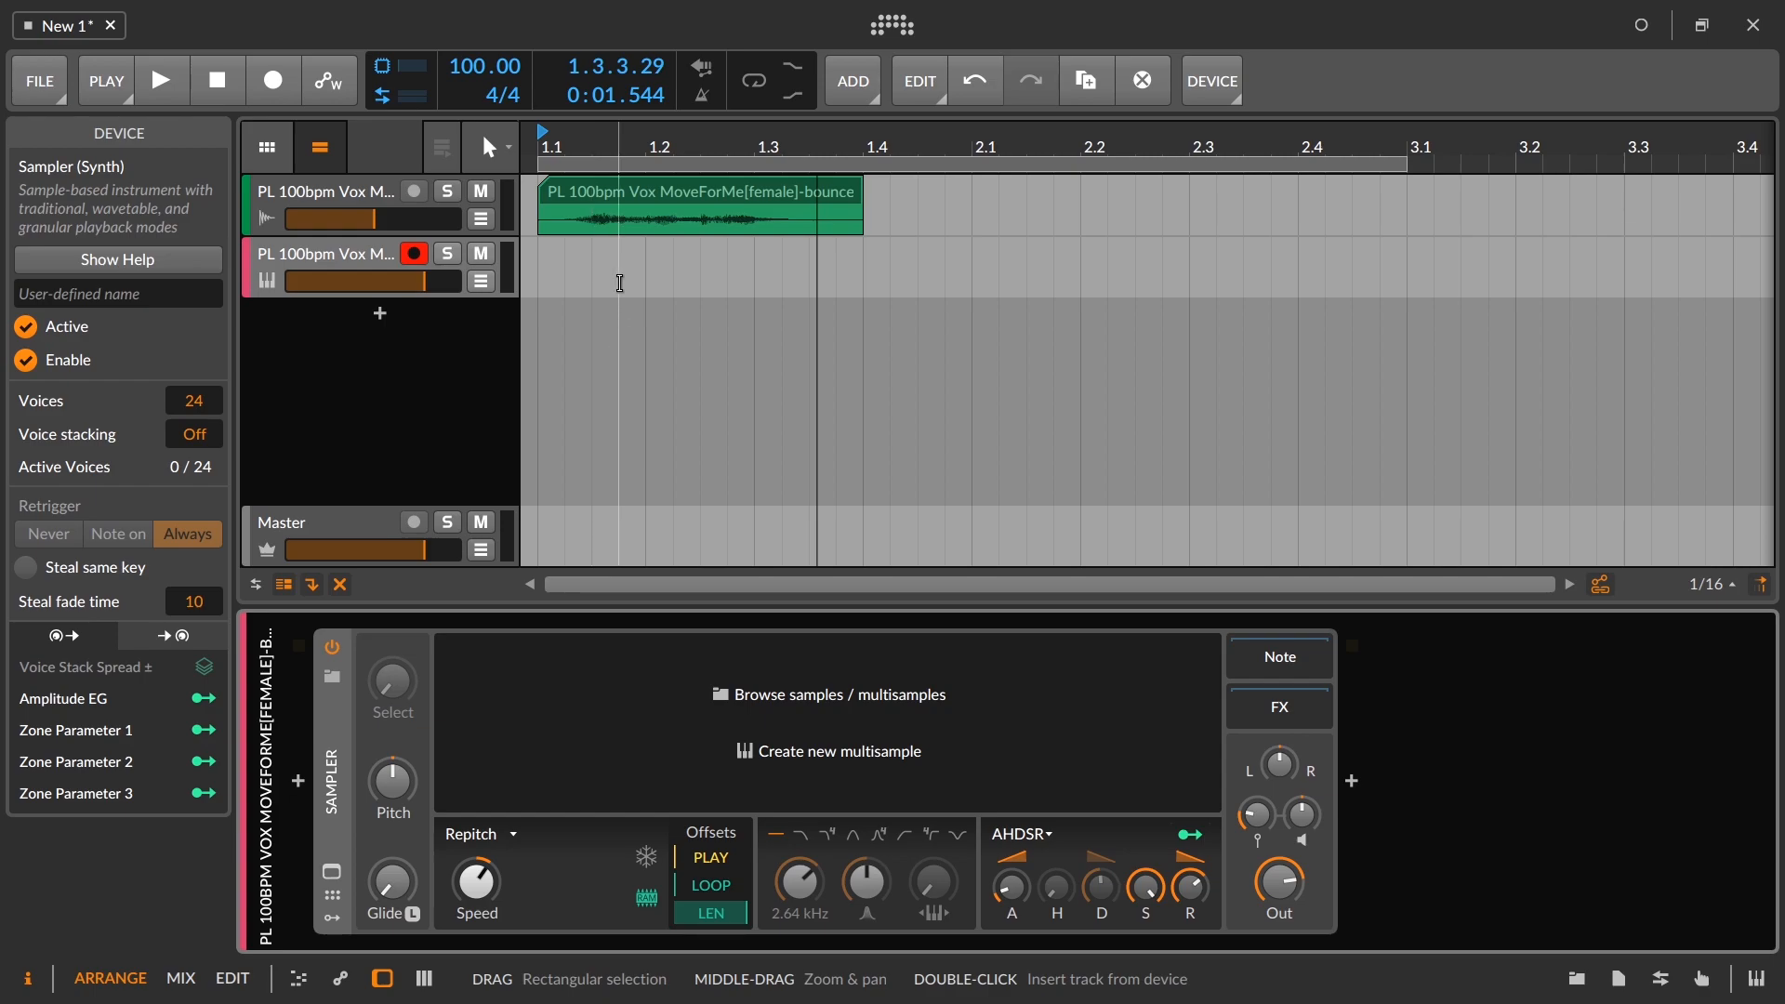
Step: Load the vocal clip from the arrangement into the empty Sampler and set its play start to 223 ms
{"action": "left_click_drag", "start_coordinate": [610, 190], "coordinate": [868, 744]}
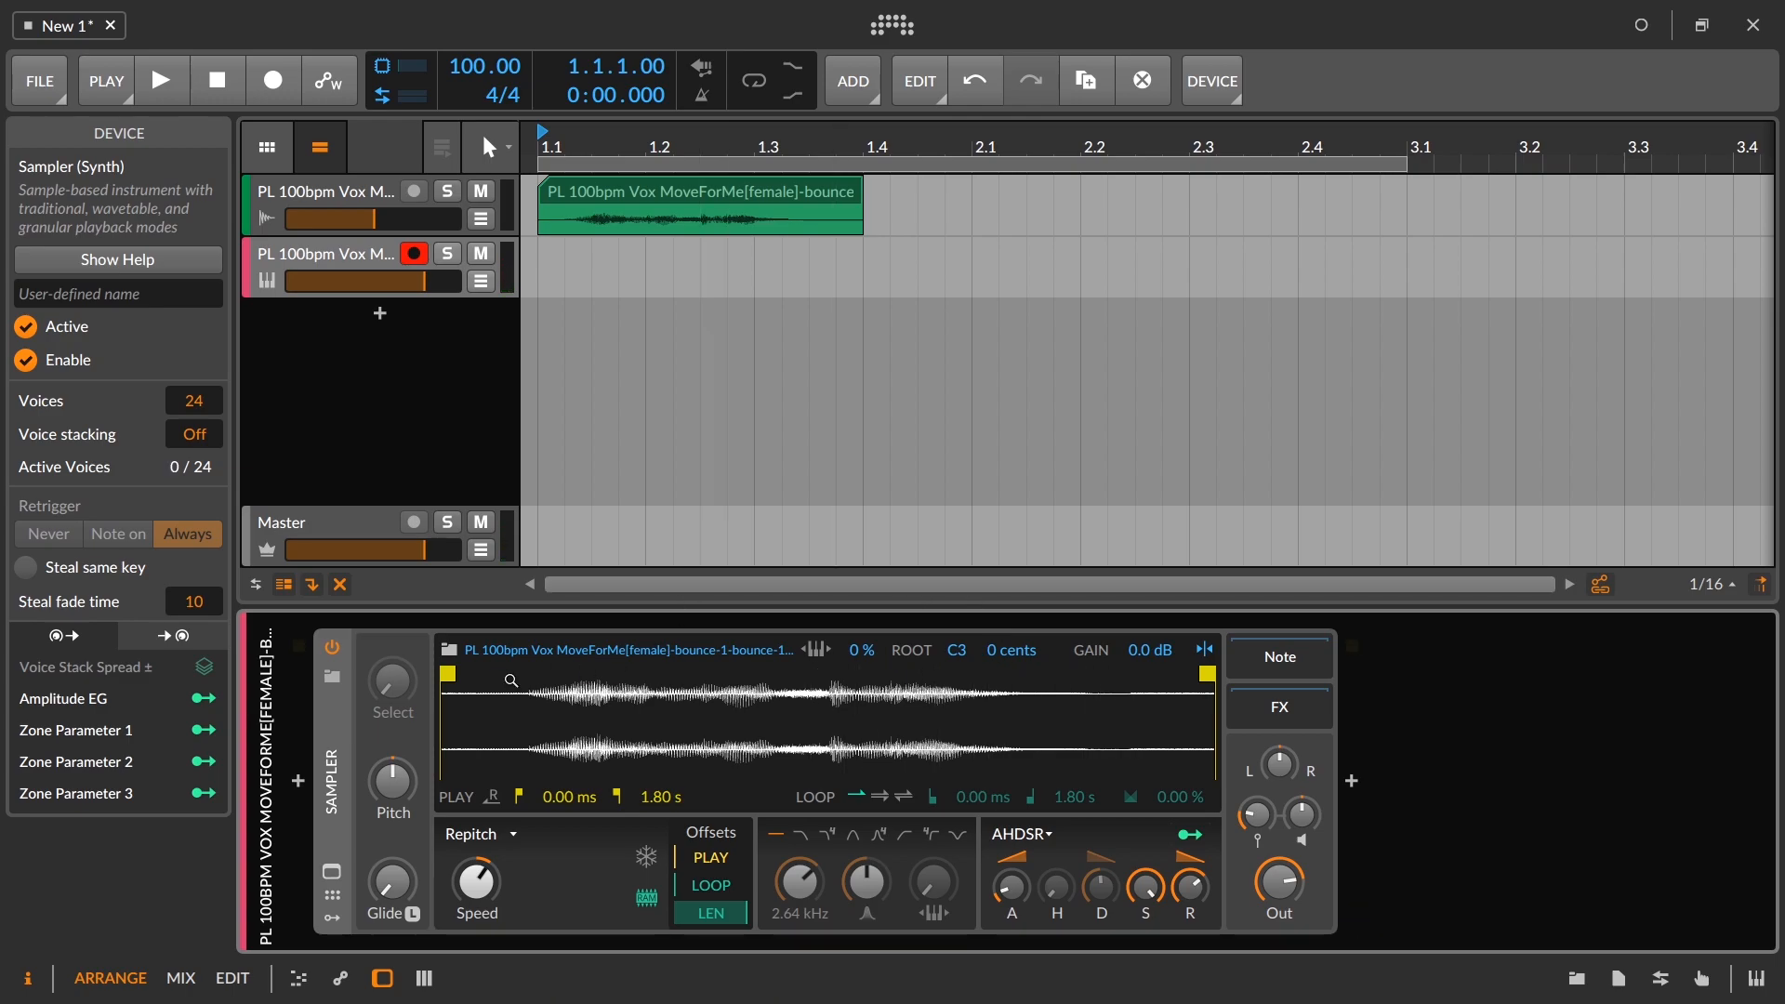
{"action": "left_click_drag", "start_coordinate": [447, 674], "coordinate": [538, 665]}
{"action": "left_click_drag", "start_coordinate": [1023, 893], "coordinate": [1023, 892]}
{"action": "left_click_drag", "start_coordinate": [1190, 888], "coordinate": [1190, 900]}
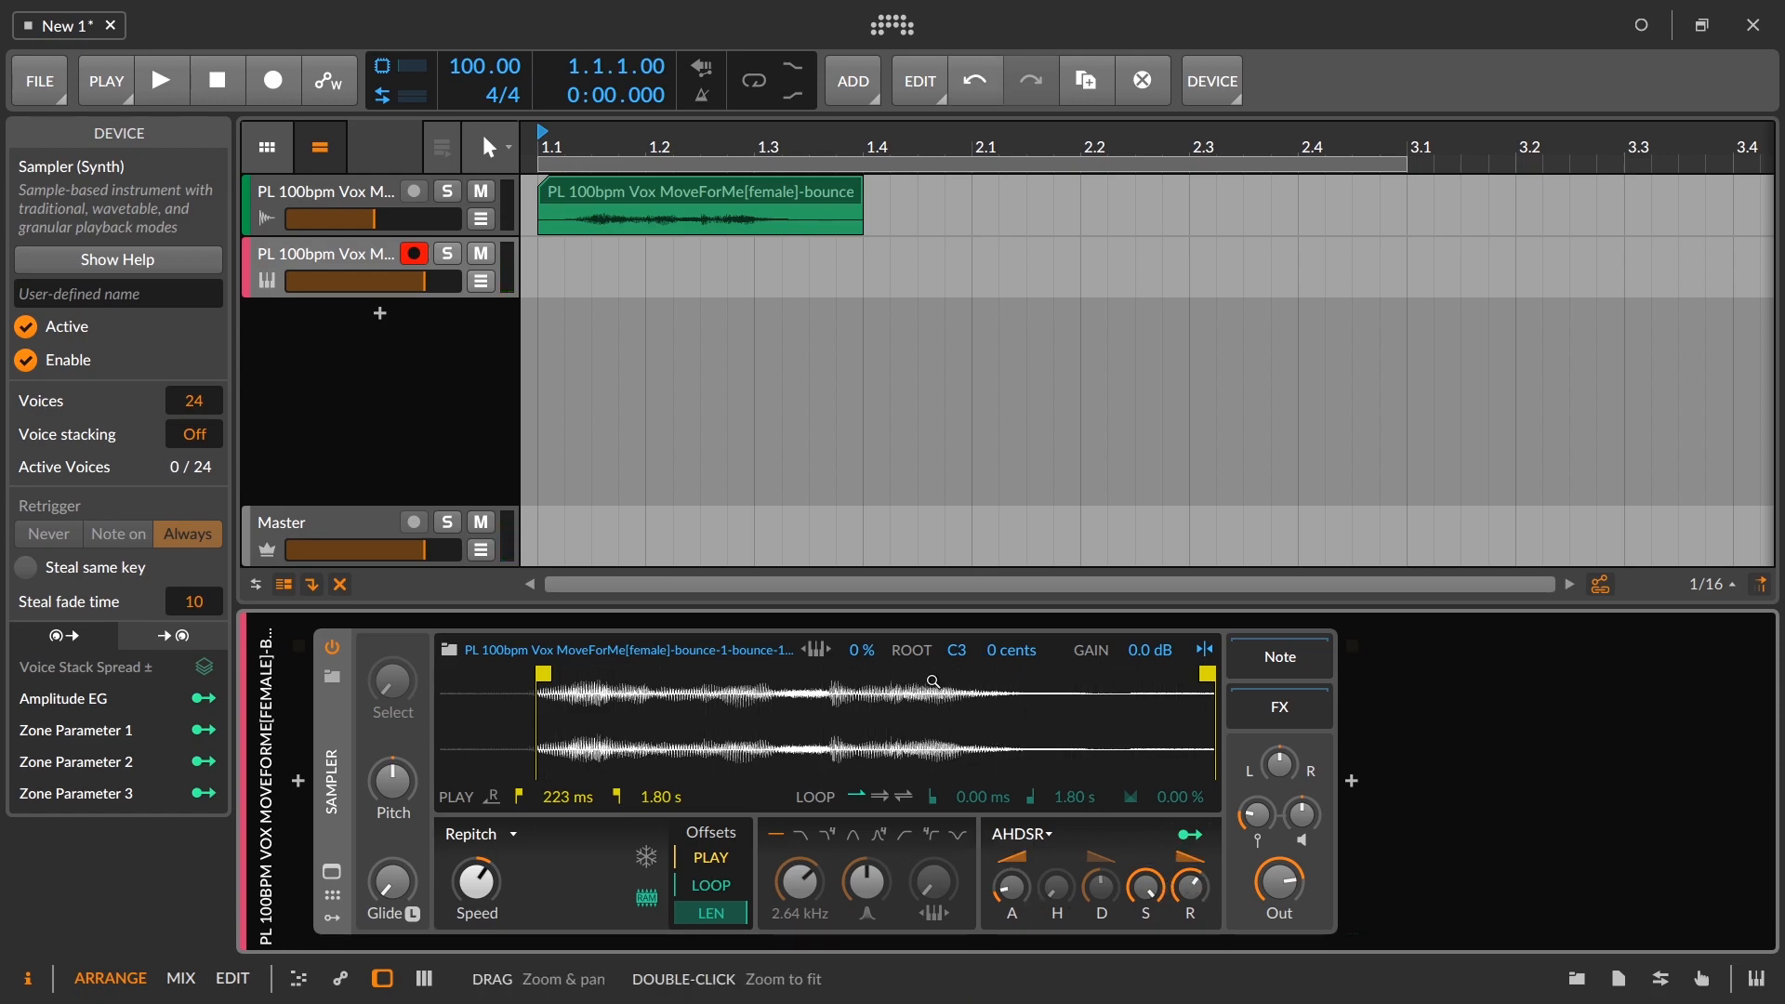
Step: Set the sample's key tracking to 100 % with root key E3, and its play end to 1.38 s
{"action": "left_click", "coordinate": [816, 653]}
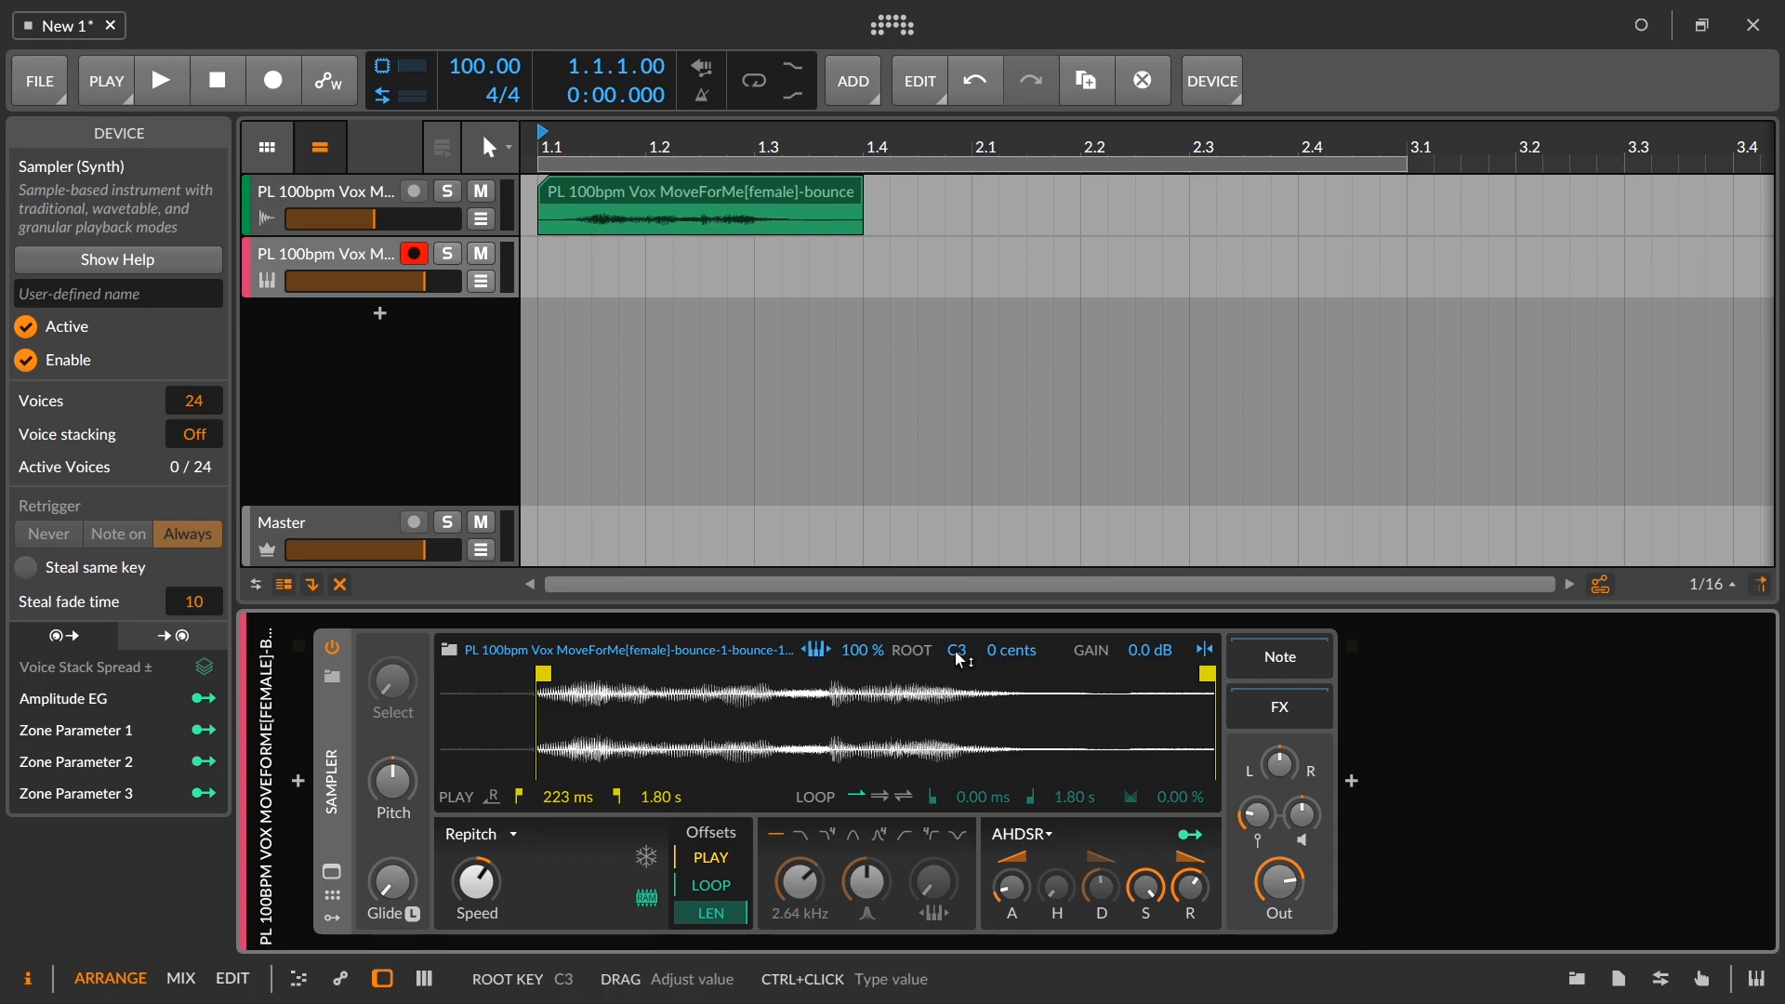
{"action": "left_click_drag", "start_coordinate": [954, 653], "coordinate": [955, 645]}
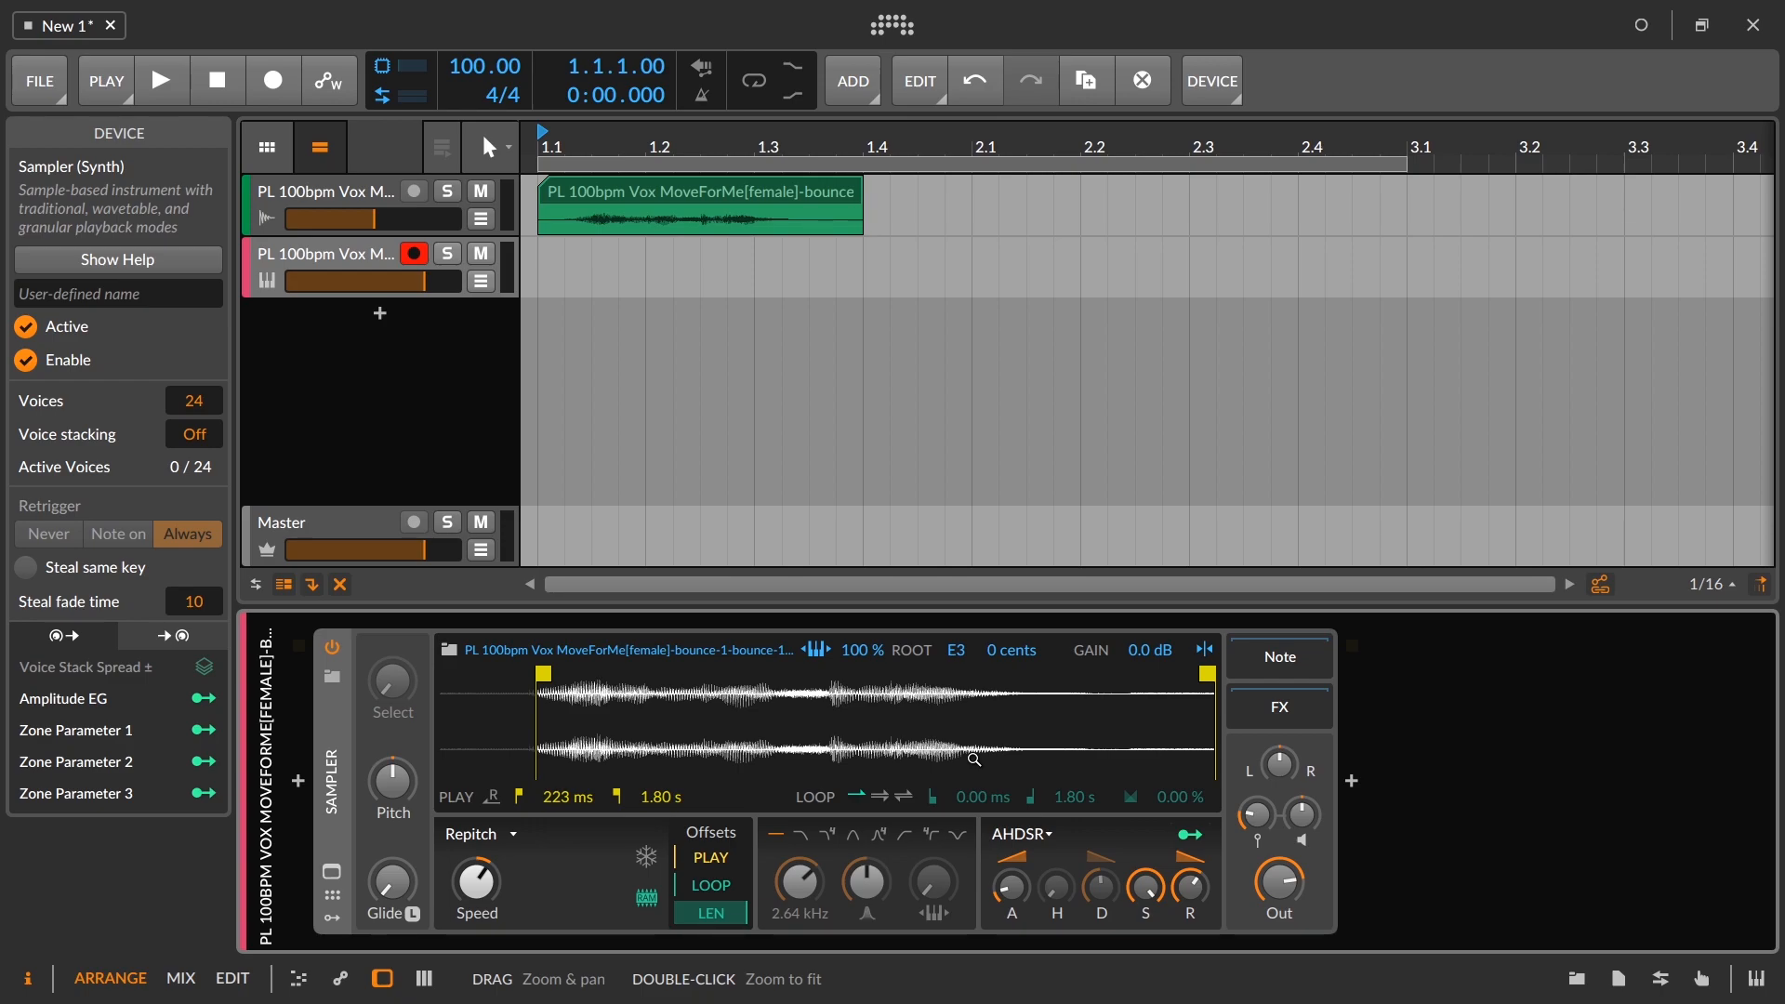
{"action": "left_click_drag", "start_coordinate": [1206, 693], "coordinate": [1034, 715]}
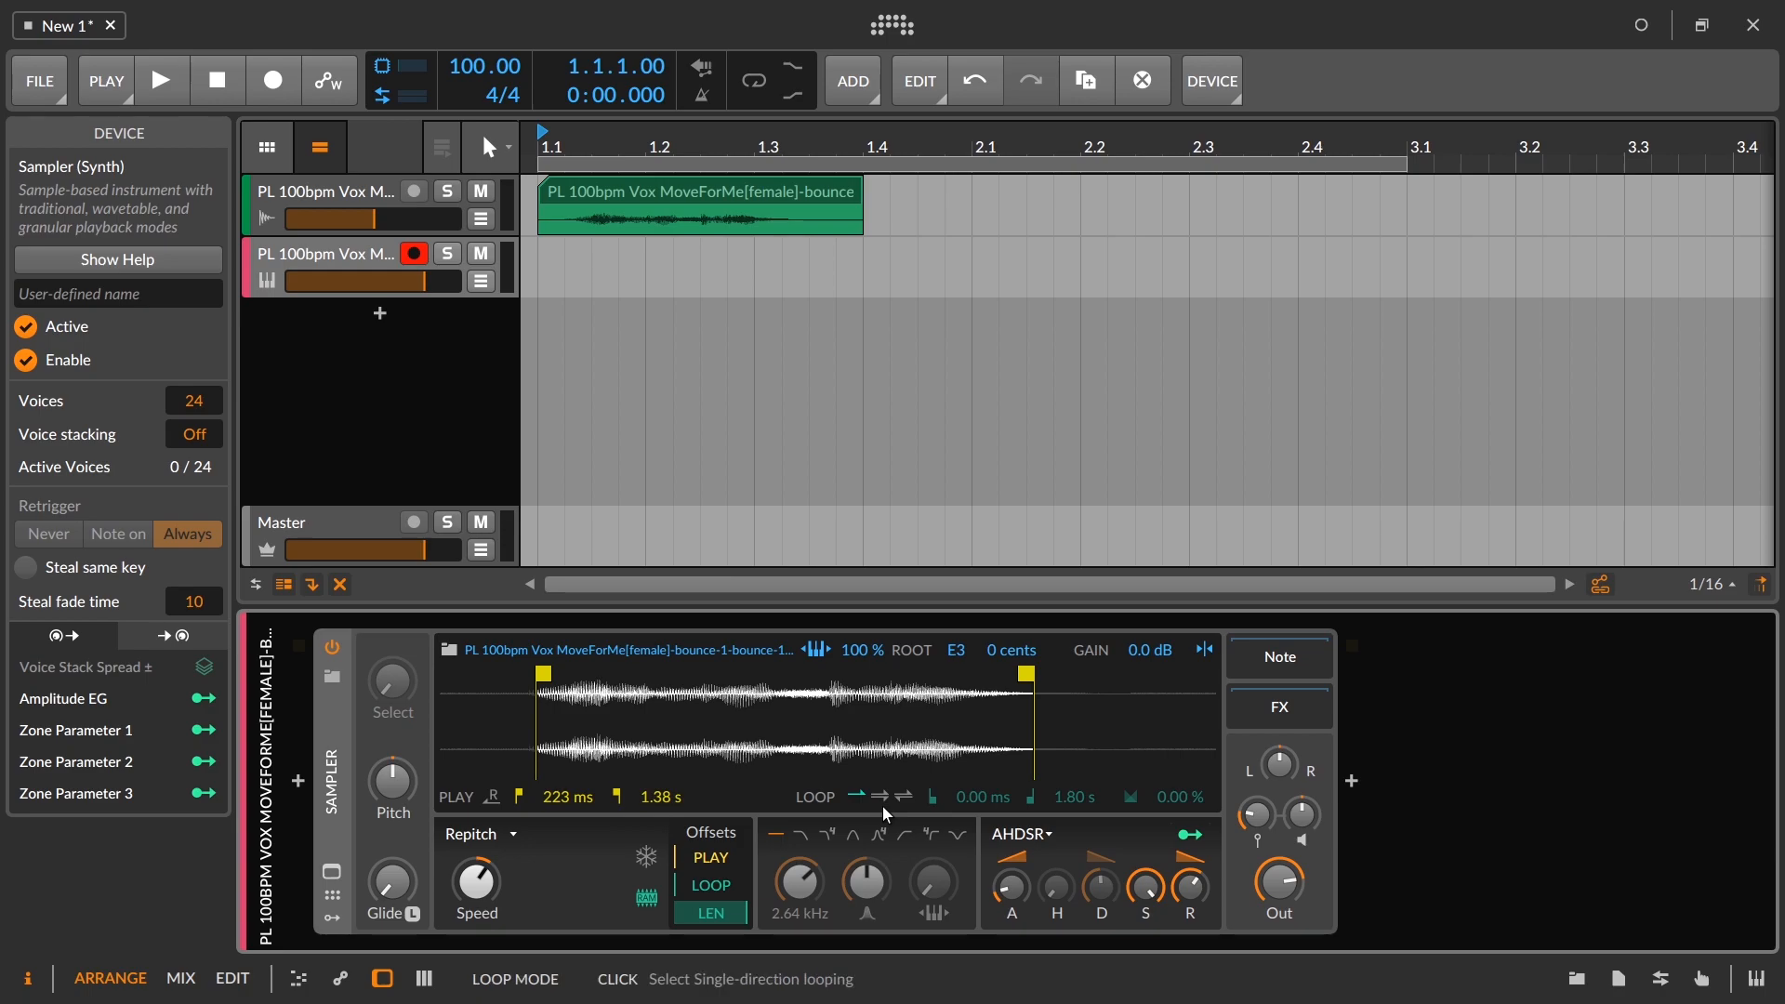
Step: Create a ping-pong loop on the sample from 981 ms to 1.21 s with an 18.7 % crossfade
{"action": "left_click_drag", "start_coordinate": [448, 772], "coordinate": [849, 755]}
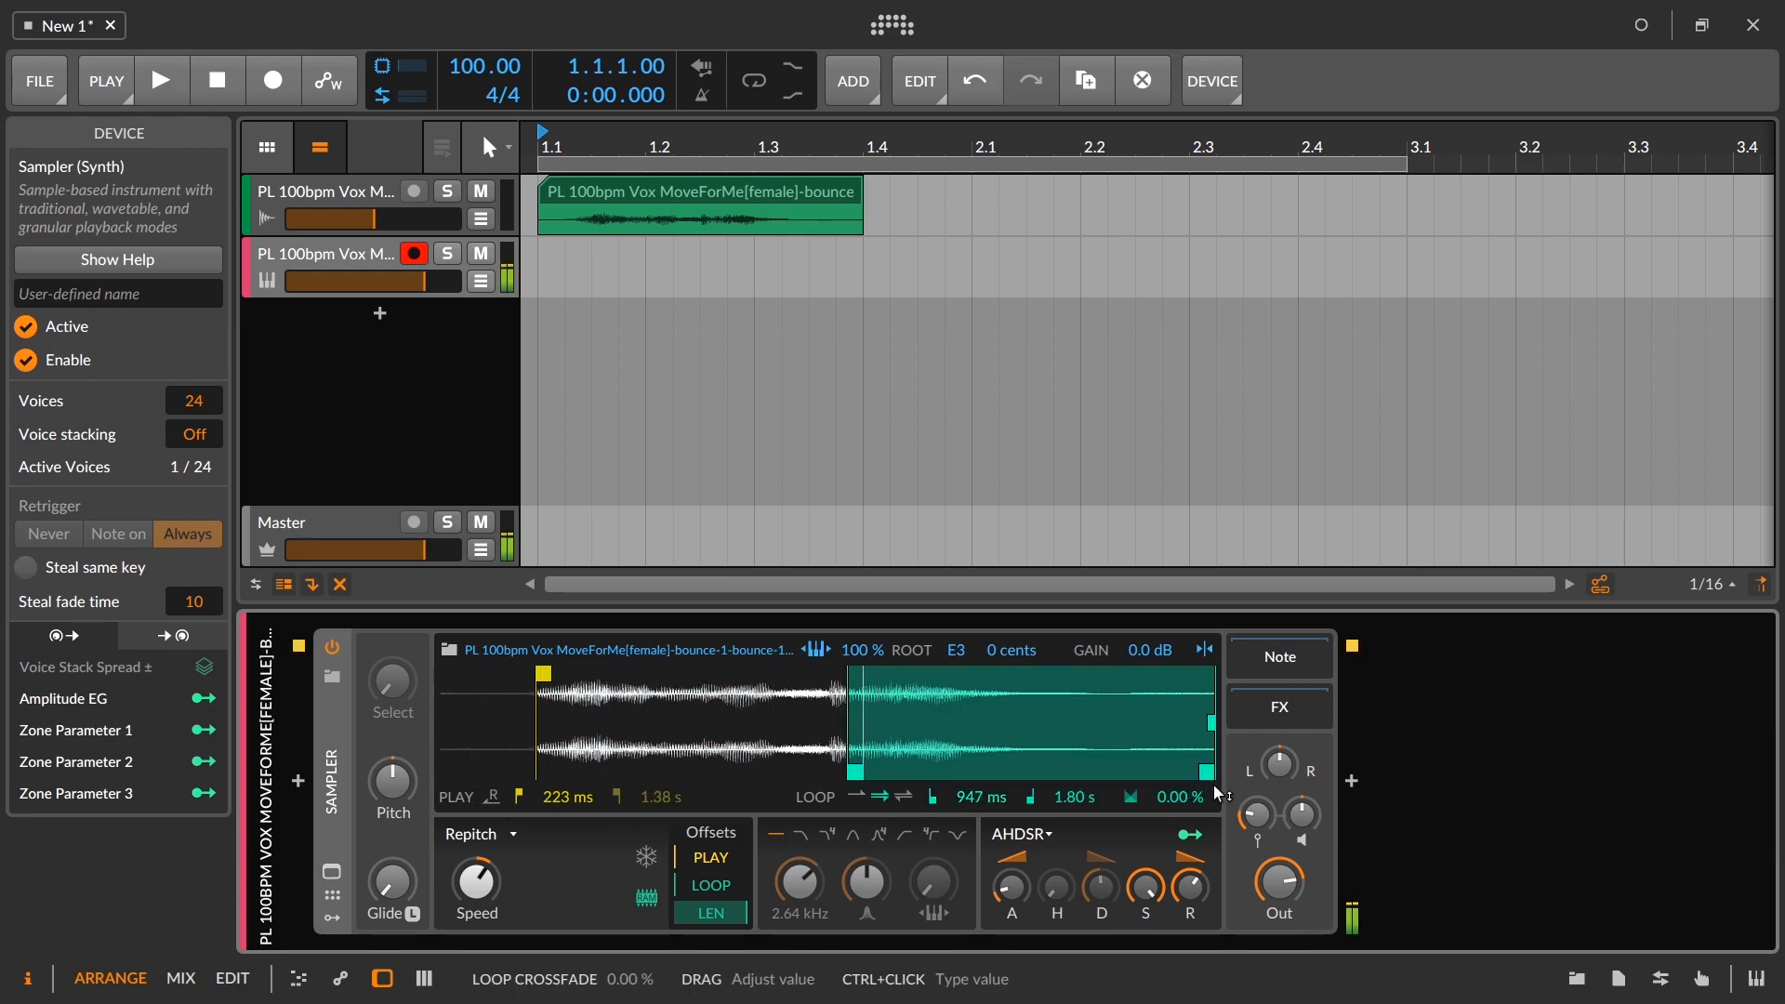
{"action": "left_click_drag", "start_coordinate": [1214, 750], "coordinate": [950, 750]}
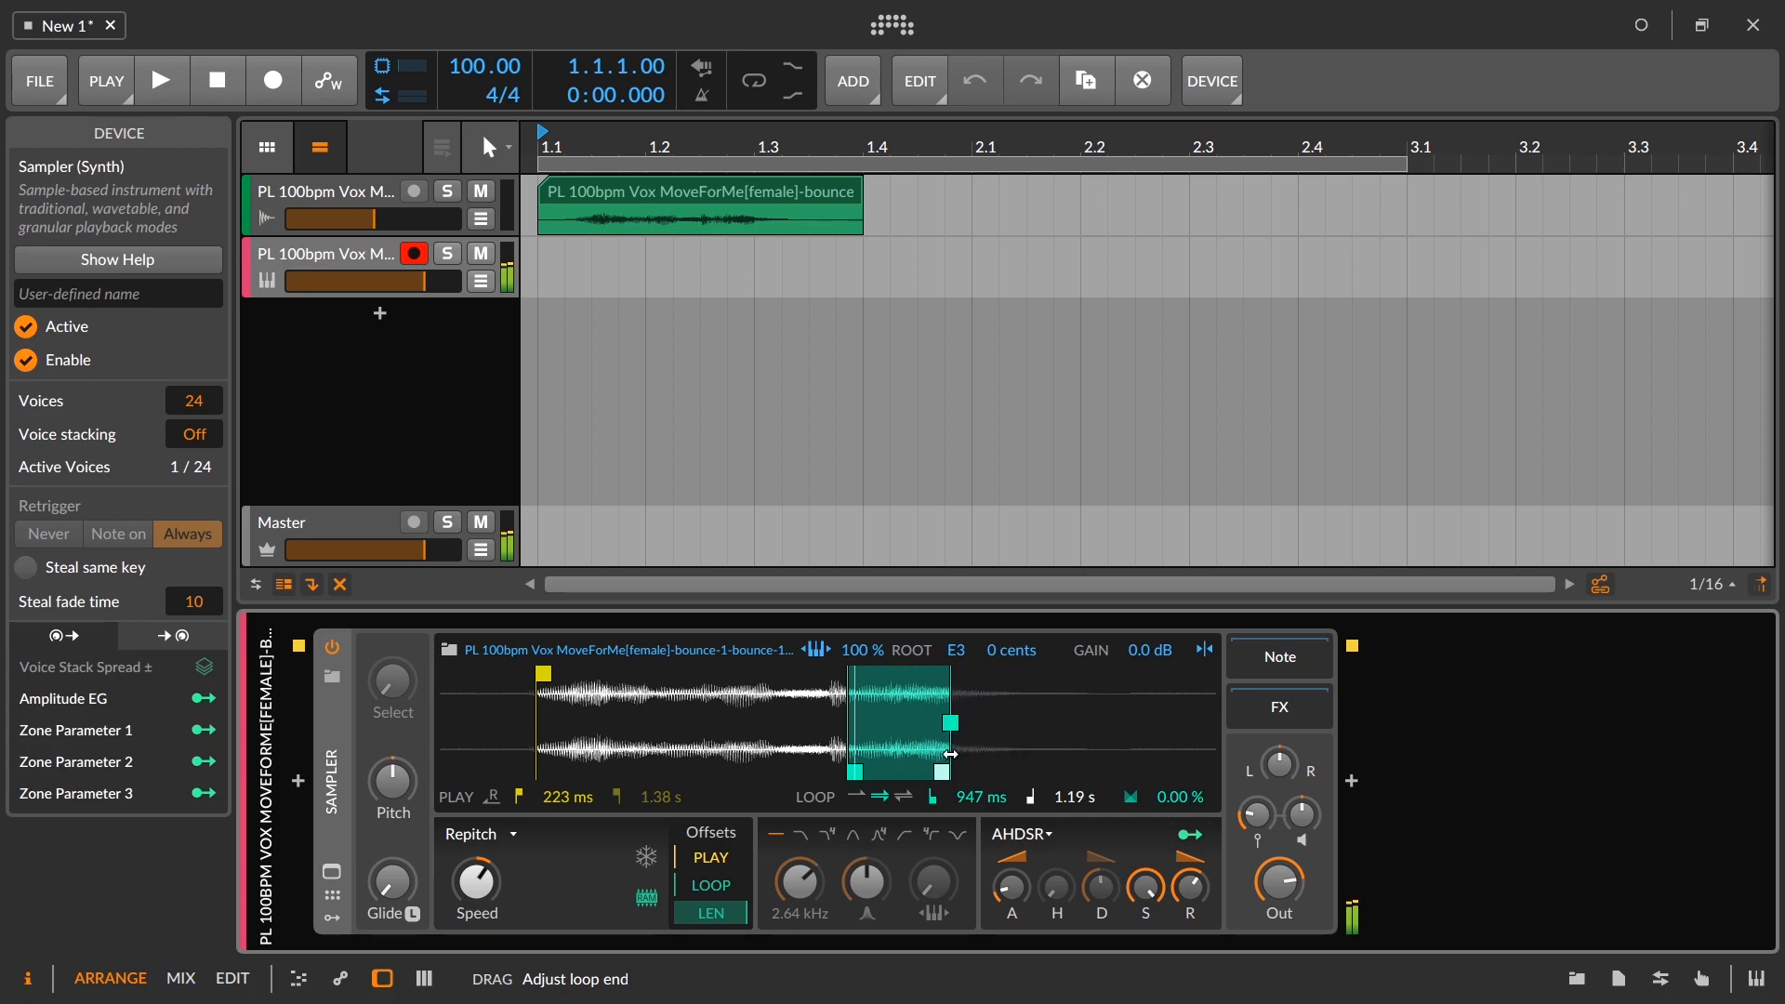
{"action": "mouse_move", "coordinate": [850, 772]}
{"action": "left_mouse_down"}
{"action": "mouse_move", "coordinate": [971, 779]}
{"action": "mouse_move", "coordinate": [865, 774]}
{"action": "left_mouse_up"}
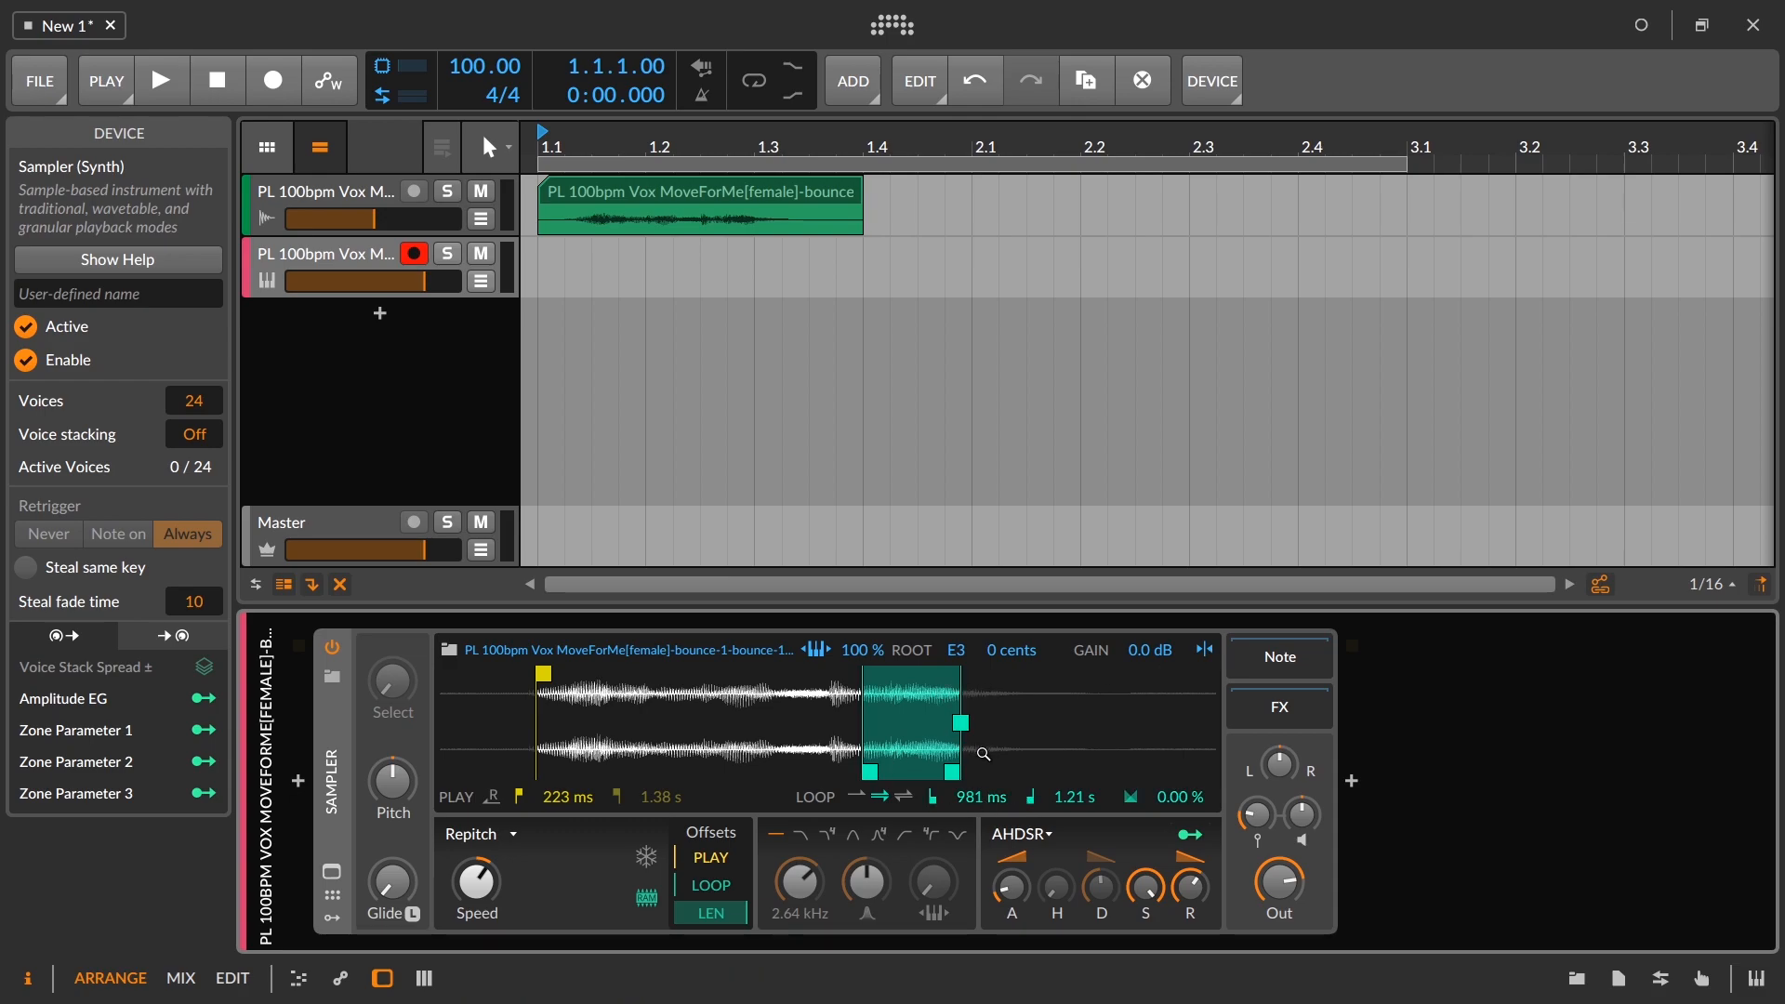
{"action": "left_click_drag", "start_coordinate": [1199, 814], "coordinate": [1186, 781]}
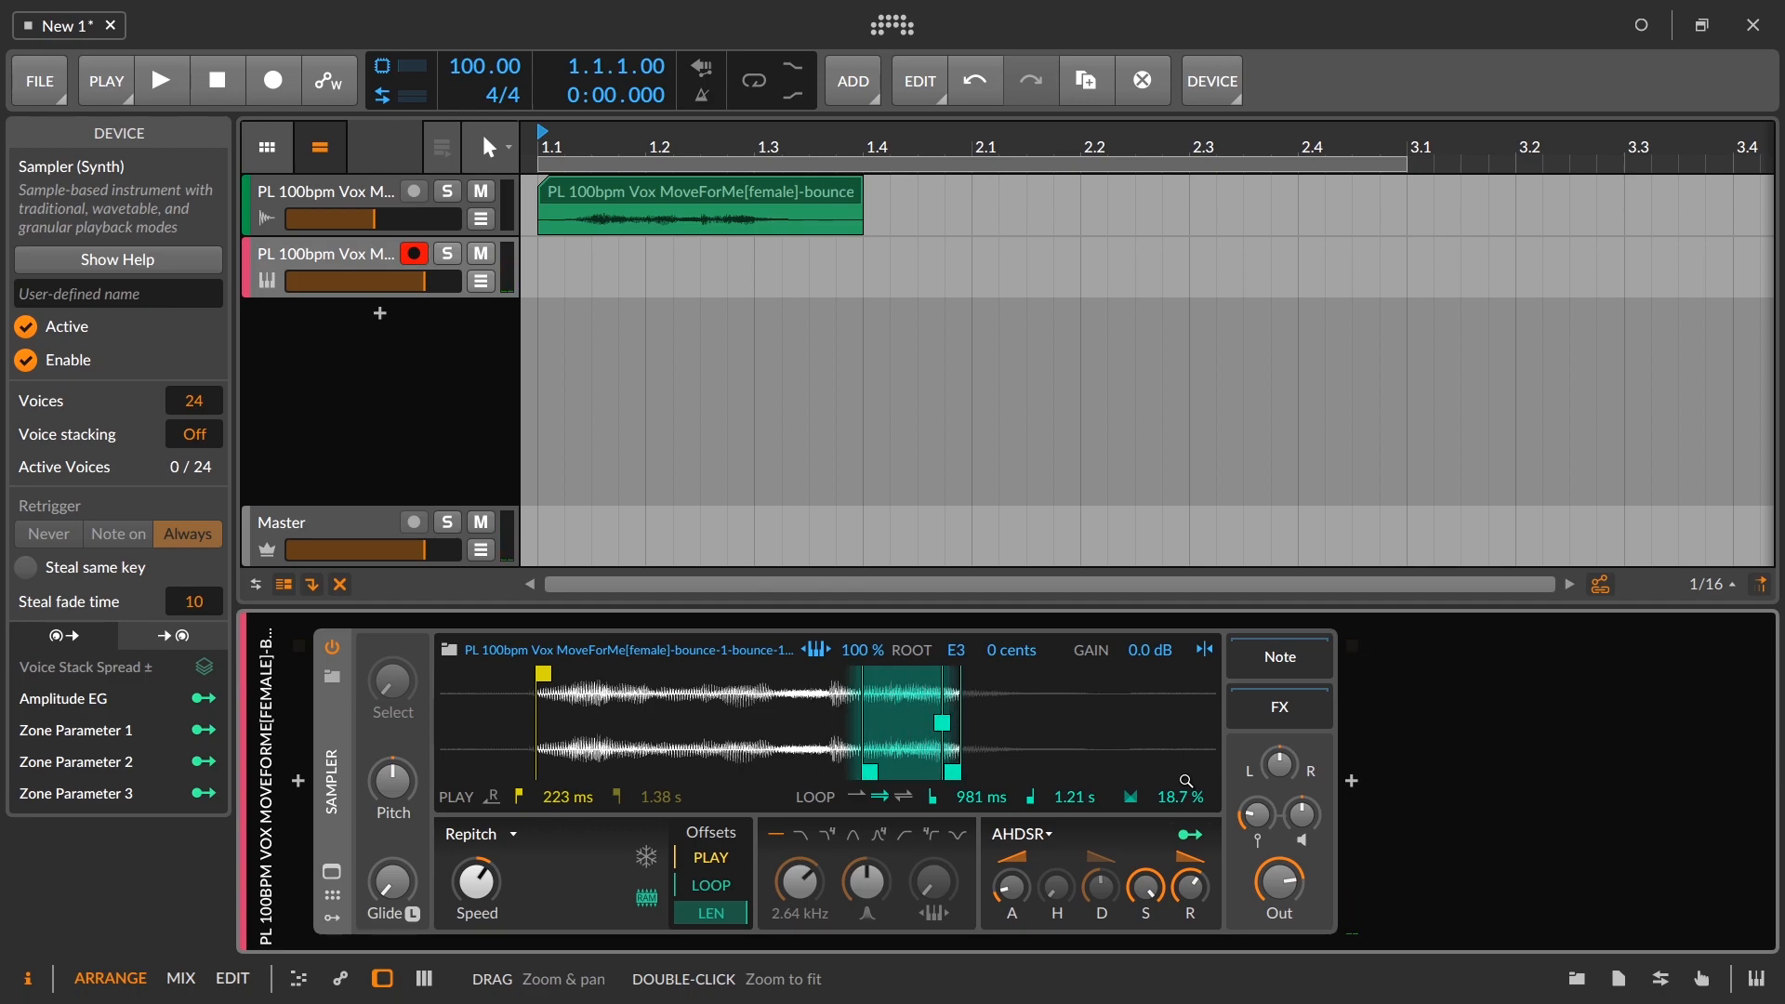
{"action": "left_click", "coordinate": [907, 797]}
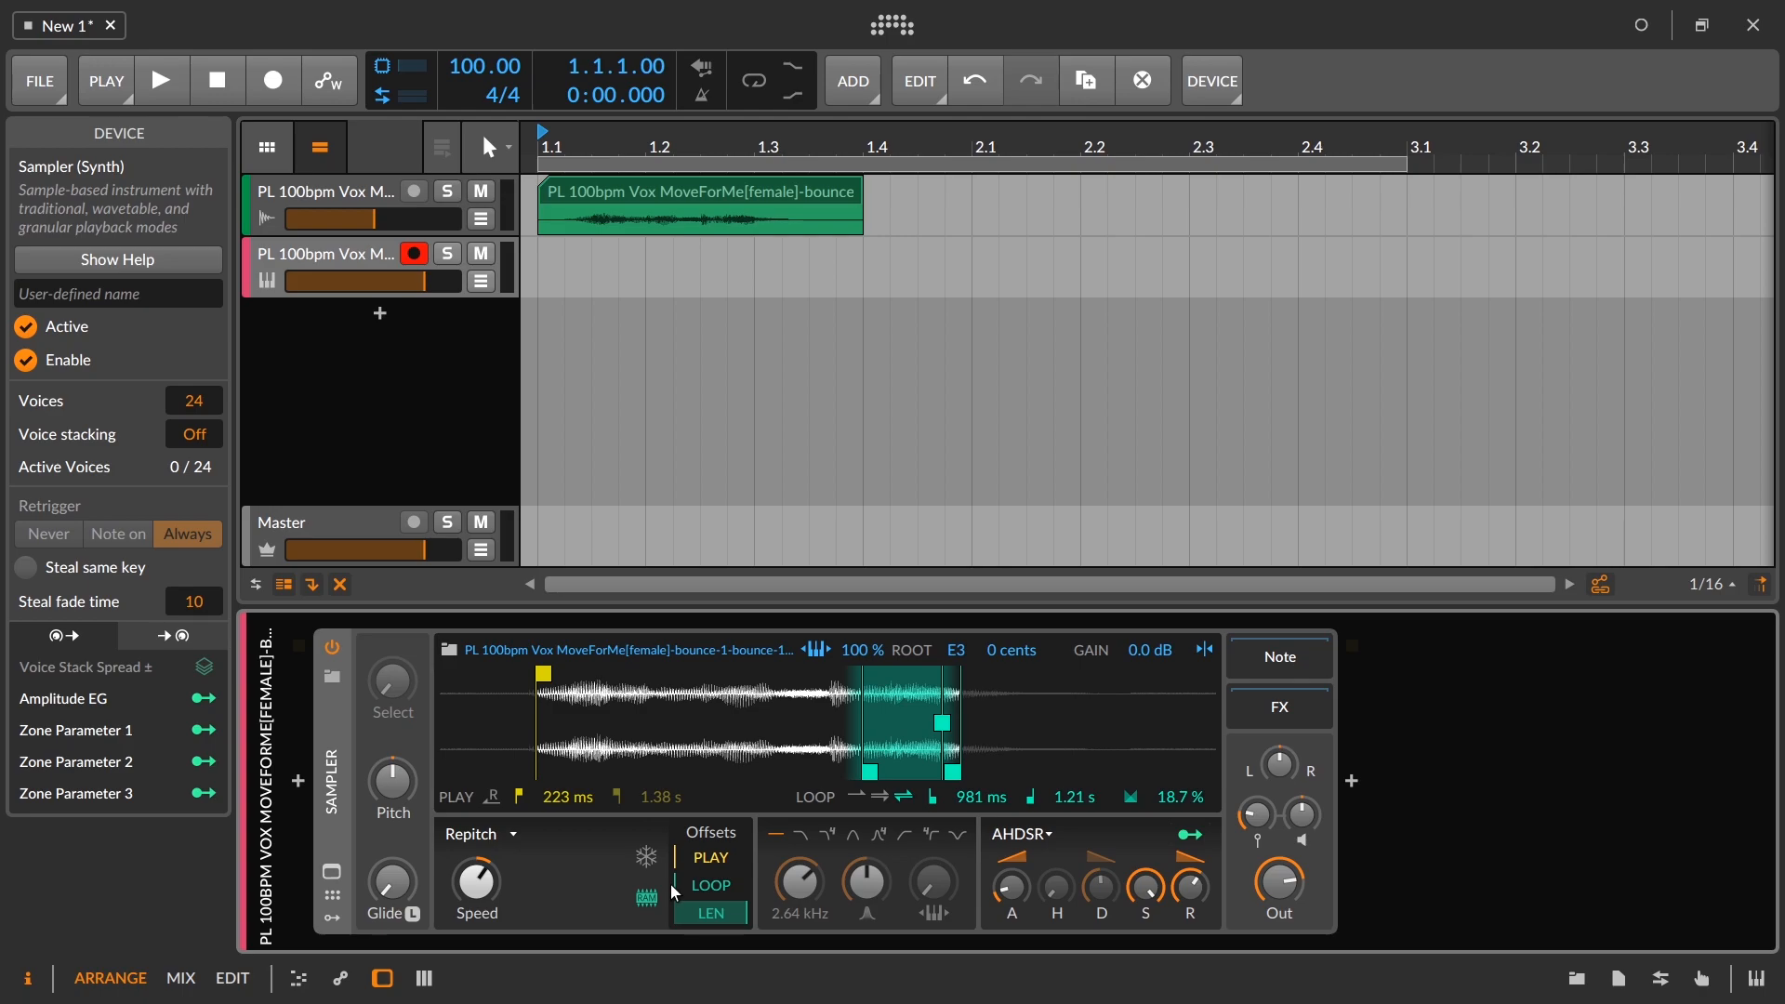
Step: Try shifting the Sampler's loop and play offsets, returning them to 0.00 %
{"action": "mouse_move", "coordinate": [670, 891]}
{"action": "left_mouse_down"}
{"action": "mouse_move", "coordinate": [704, 893]}
{"action": "mouse_move", "coordinate": [672, 888]}
{"action": "left_mouse_up"}
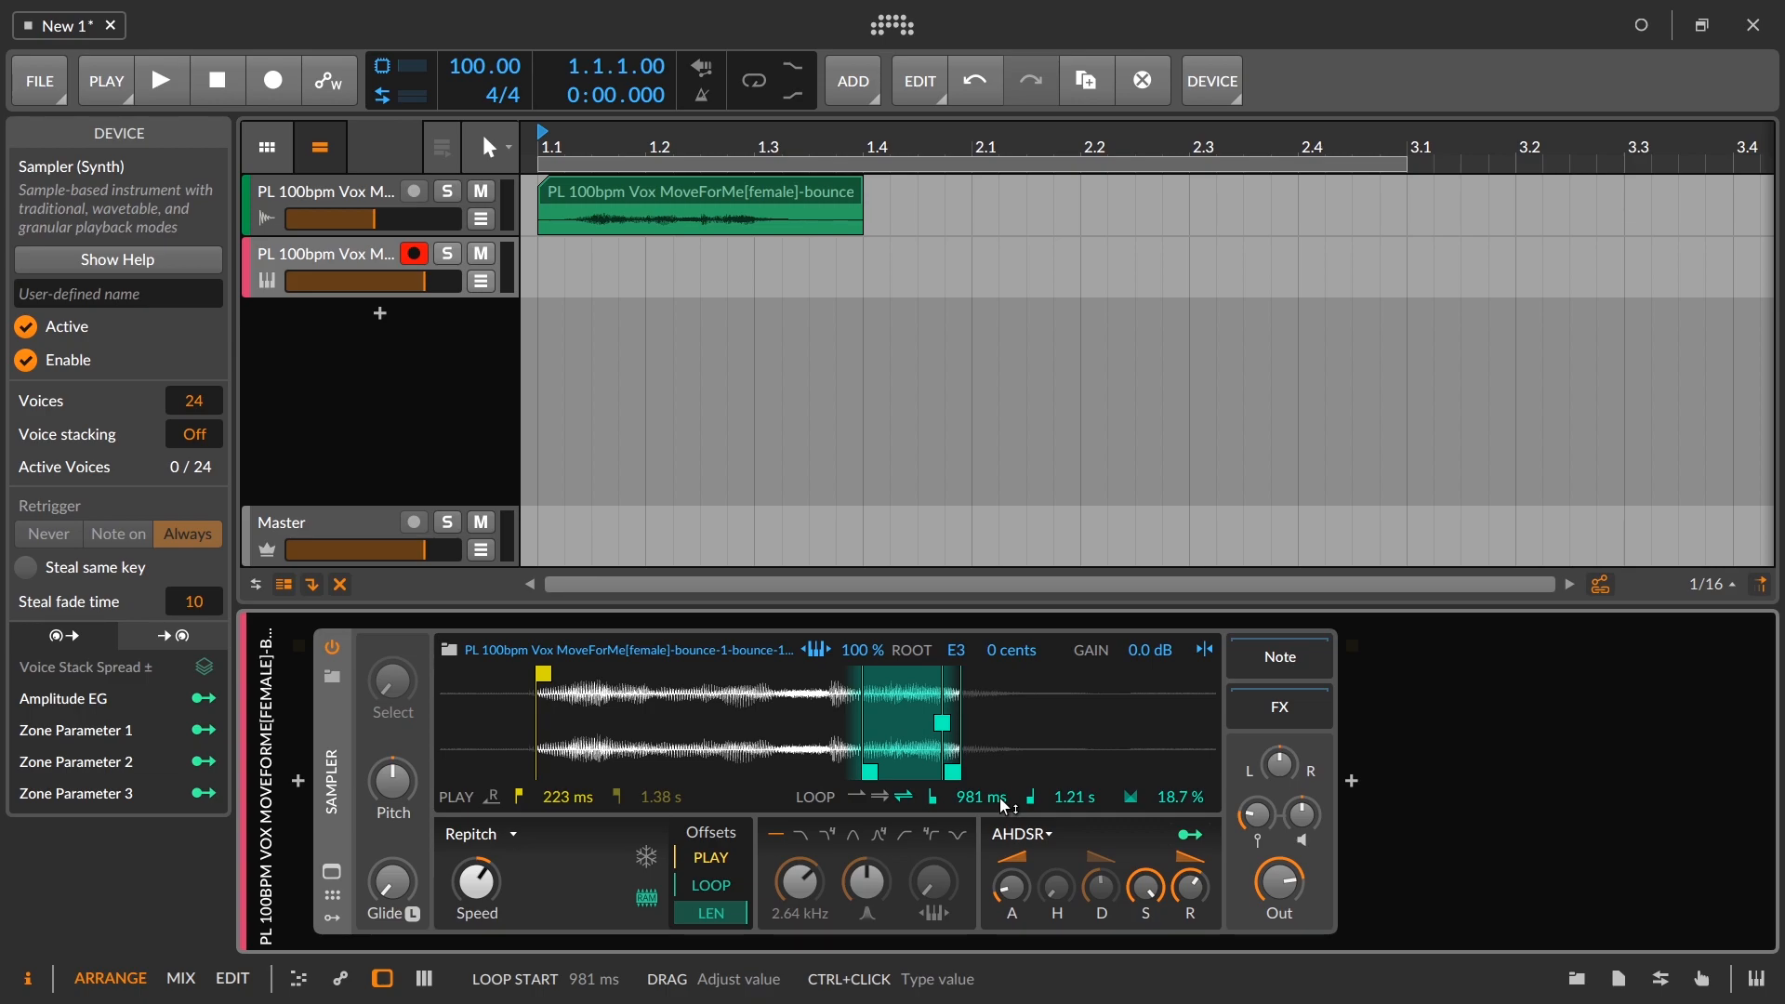
{"action": "mouse_move", "coordinate": [711, 885]}
{"action": "left_mouse_down"}
{"action": "mouse_move", "coordinate": [712, 765]}
{"action": "mouse_move", "coordinate": [711, 857]}
{"action": "mouse_move", "coordinate": [711, 804]}
{"action": "mouse_move", "coordinate": [683, 920]}
{"action": "left_mouse_up"}
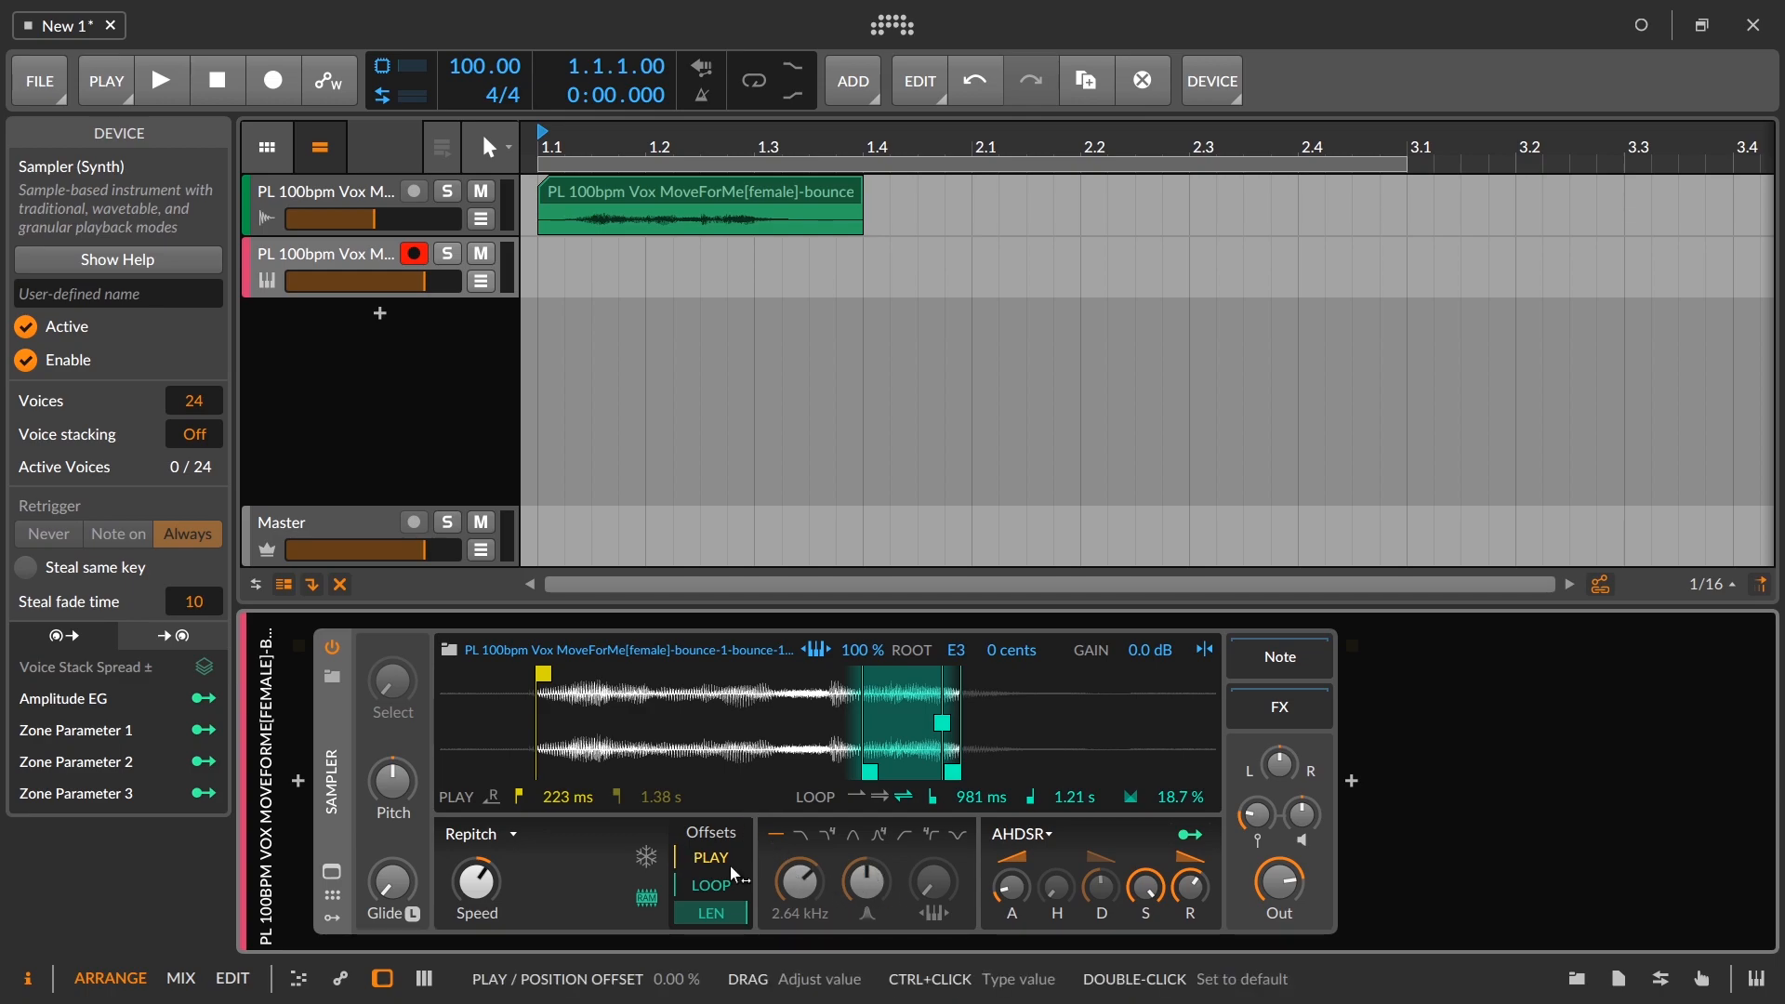
{"action": "mouse_move", "coordinate": [682, 855]}
{"action": "left_mouse_down"}
{"action": "mouse_move", "coordinate": [682, 763]}
{"action": "mouse_move", "coordinate": [682, 866]}
{"action": "mouse_move", "coordinate": [750, 967]}
{"action": "mouse_move", "coordinate": [749, 999]}
{"action": "mouse_move", "coordinate": [750, 930]}
{"action": "mouse_move", "coordinate": [688, 913]}
{"action": "mouse_move", "coordinate": [757, 913]}
{"action": "left_mouse_up"}
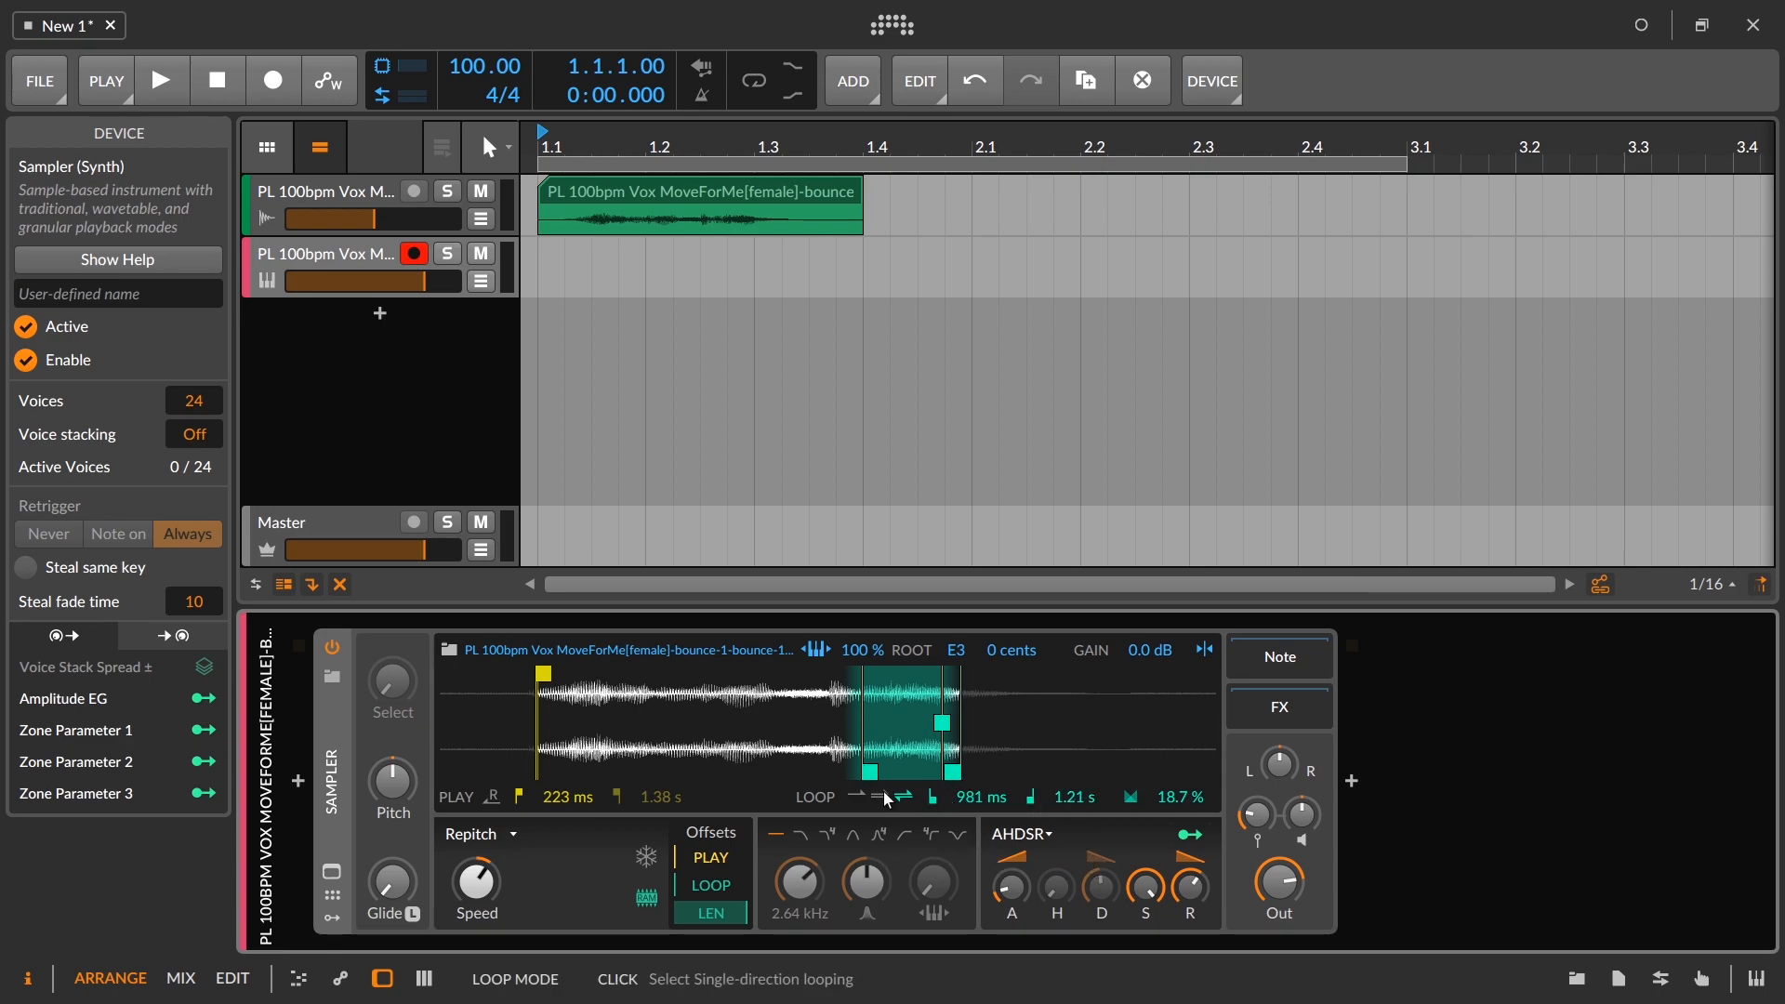
Step: Set the sample's loop region from 256 ms to 943 ms, trying out the loop length and loop offset
{"action": "left_click_drag", "start_coordinate": [872, 774], "coordinate": [647, 750]}
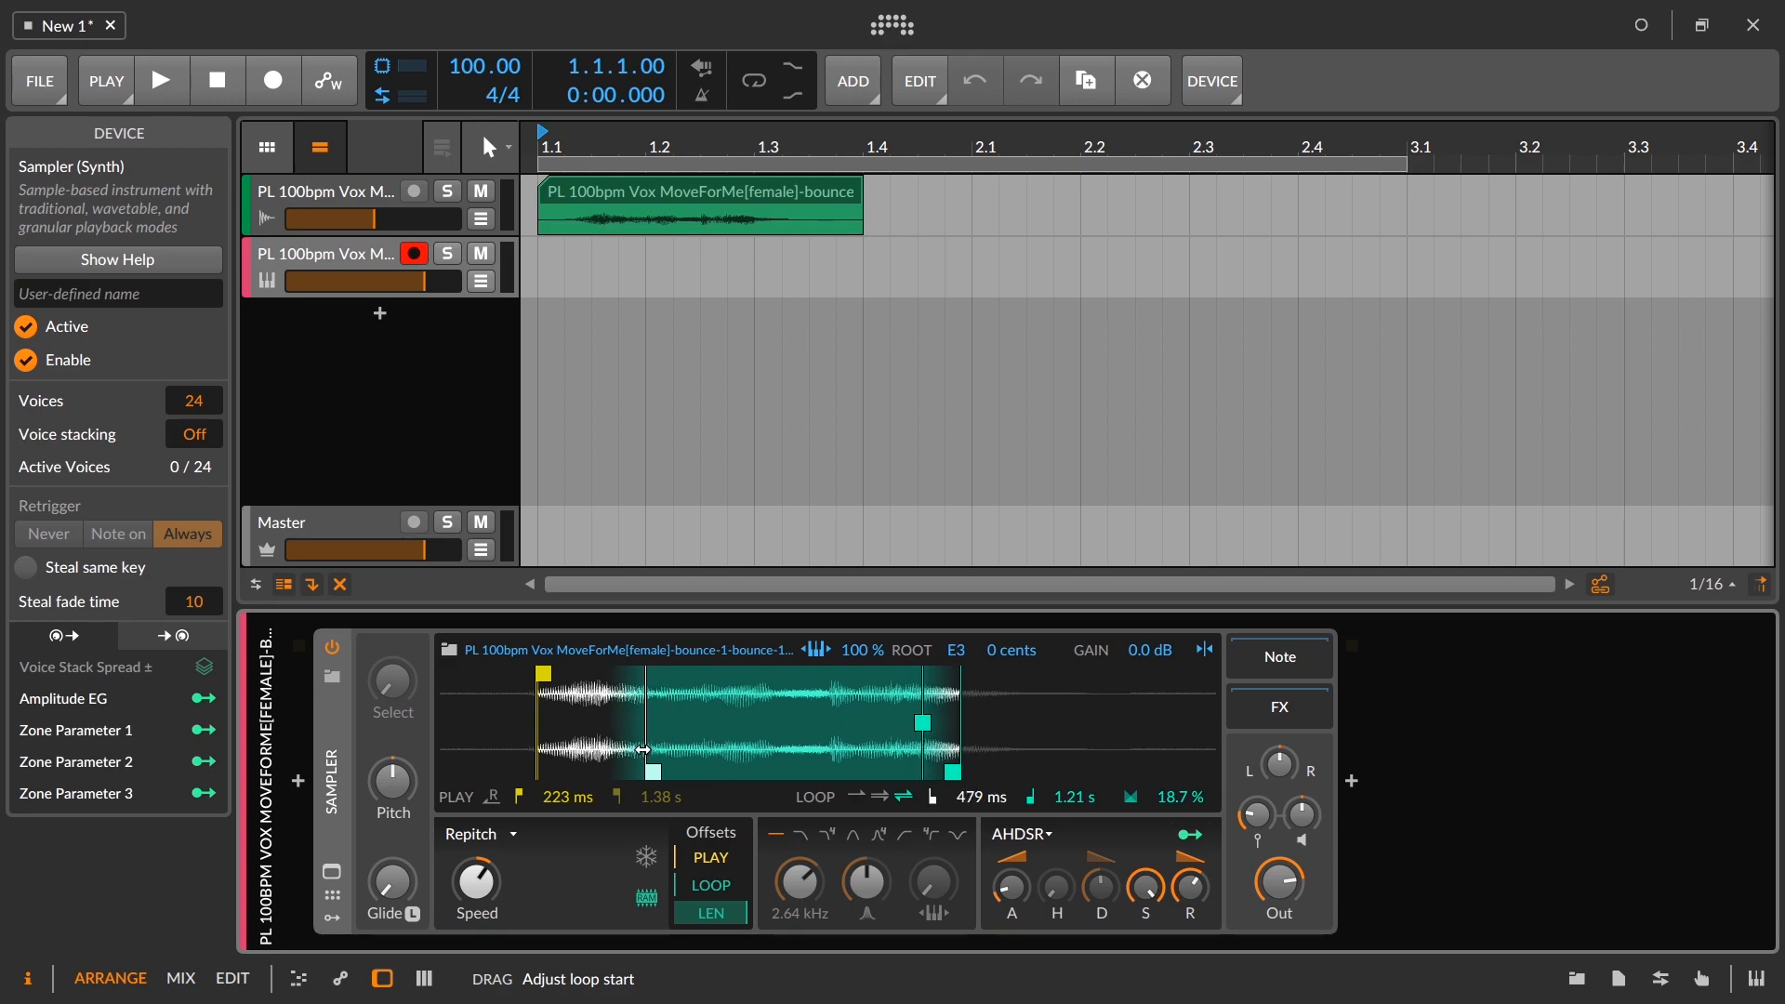
{"action": "left_click_drag", "start_coordinate": [953, 772], "coordinate": [858, 754]}
{"action": "mouse_move", "coordinate": [712, 913]}
{"action": "left_mouse_down"}
{"action": "mouse_move", "coordinate": [711, 939]}
{"action": "mouse_move", "coordinate": [674, 863]}
{"action": "mouse_move", "coordinate": [714, 854]}
{"action": "mouse_move", "coordinate": [680, 853]}
{"action": "mouse_move", "coordinate": [712, 895]}
{"action": "mouse_move", "coordinate": [712, 809]}
{"action": "mouse_move", "coordinate": [713, 911]}
{"action": "left_mouse_up"}
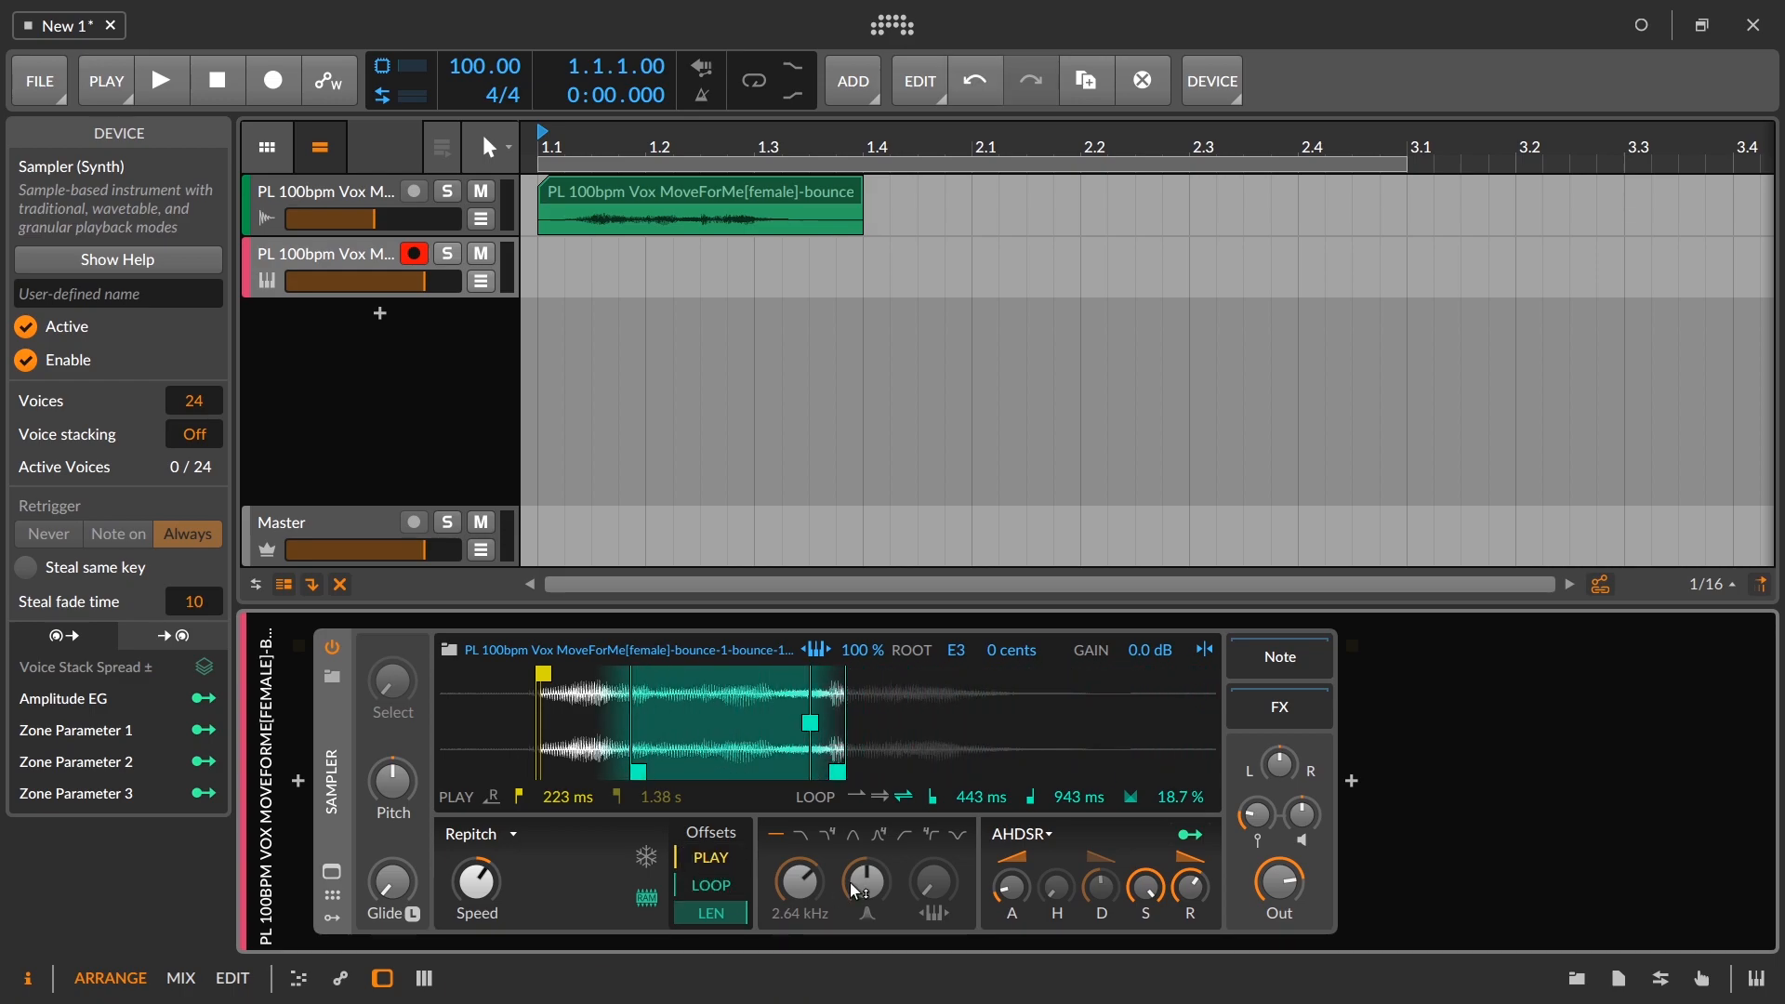
{"action": "left_click_drag", "start_coordinate": [628, 779], "coordinate": [588, 779]}
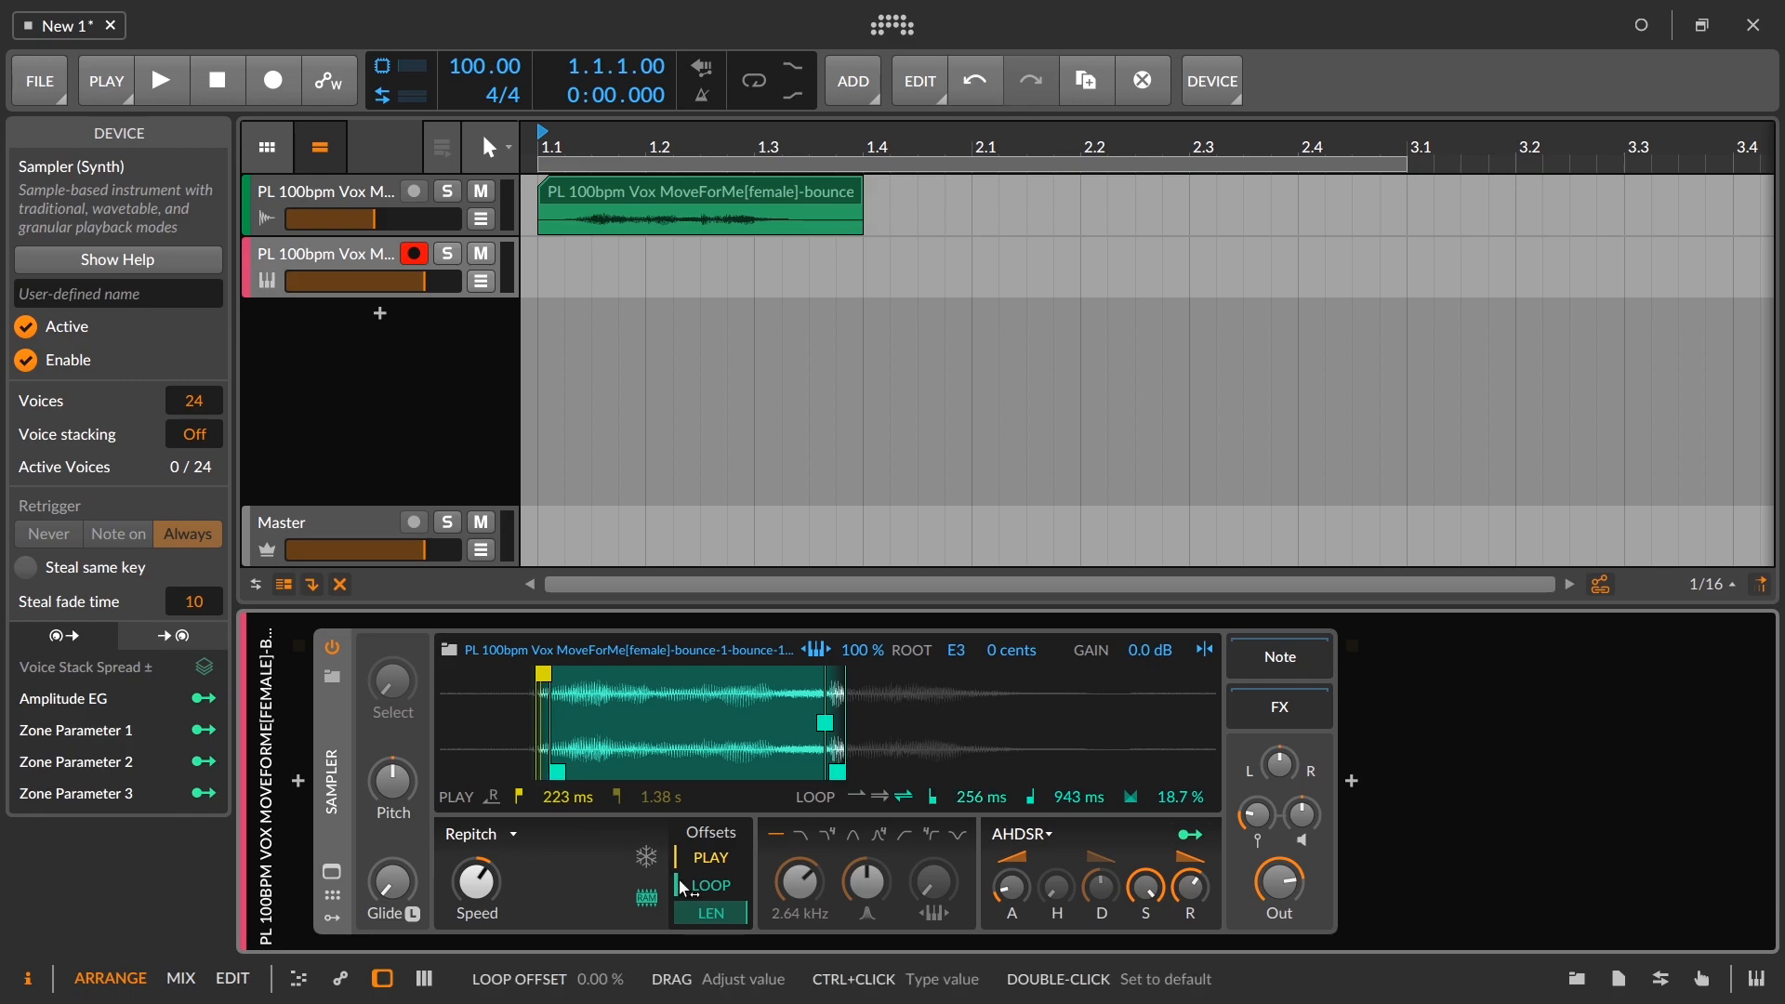
{"action": "mouse_move", "coordinate": [685, 888]}
{"action": "left_mouse_down"}
{"action": "mouse_move", "coordinate": [685, 824]}
{"action": "mouse_move", "coordinate": [688, 904]}
{"action": "left_mouse_up"}
Step: Reveal the Sampler's modulator slots and add an LFO modulator to the first one
{"action": "left_click", "coordinate": [331, 918]}
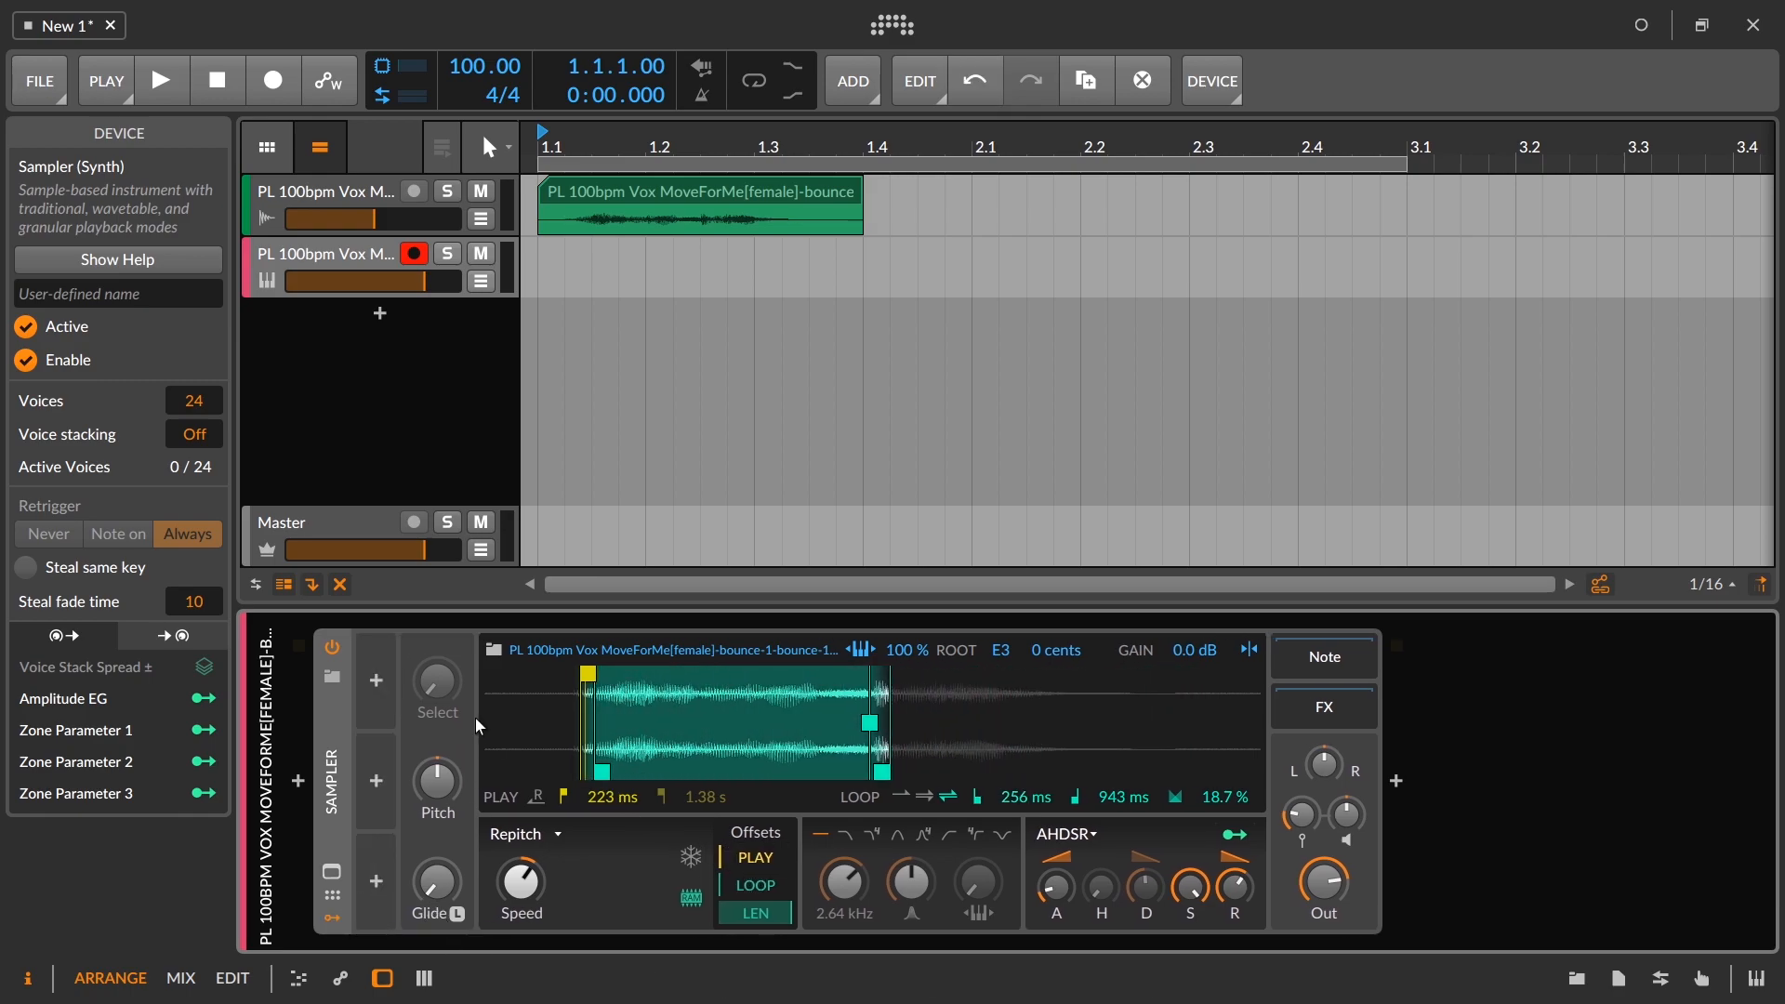
{"action": "left_click", "coordinate": [379, 686]}
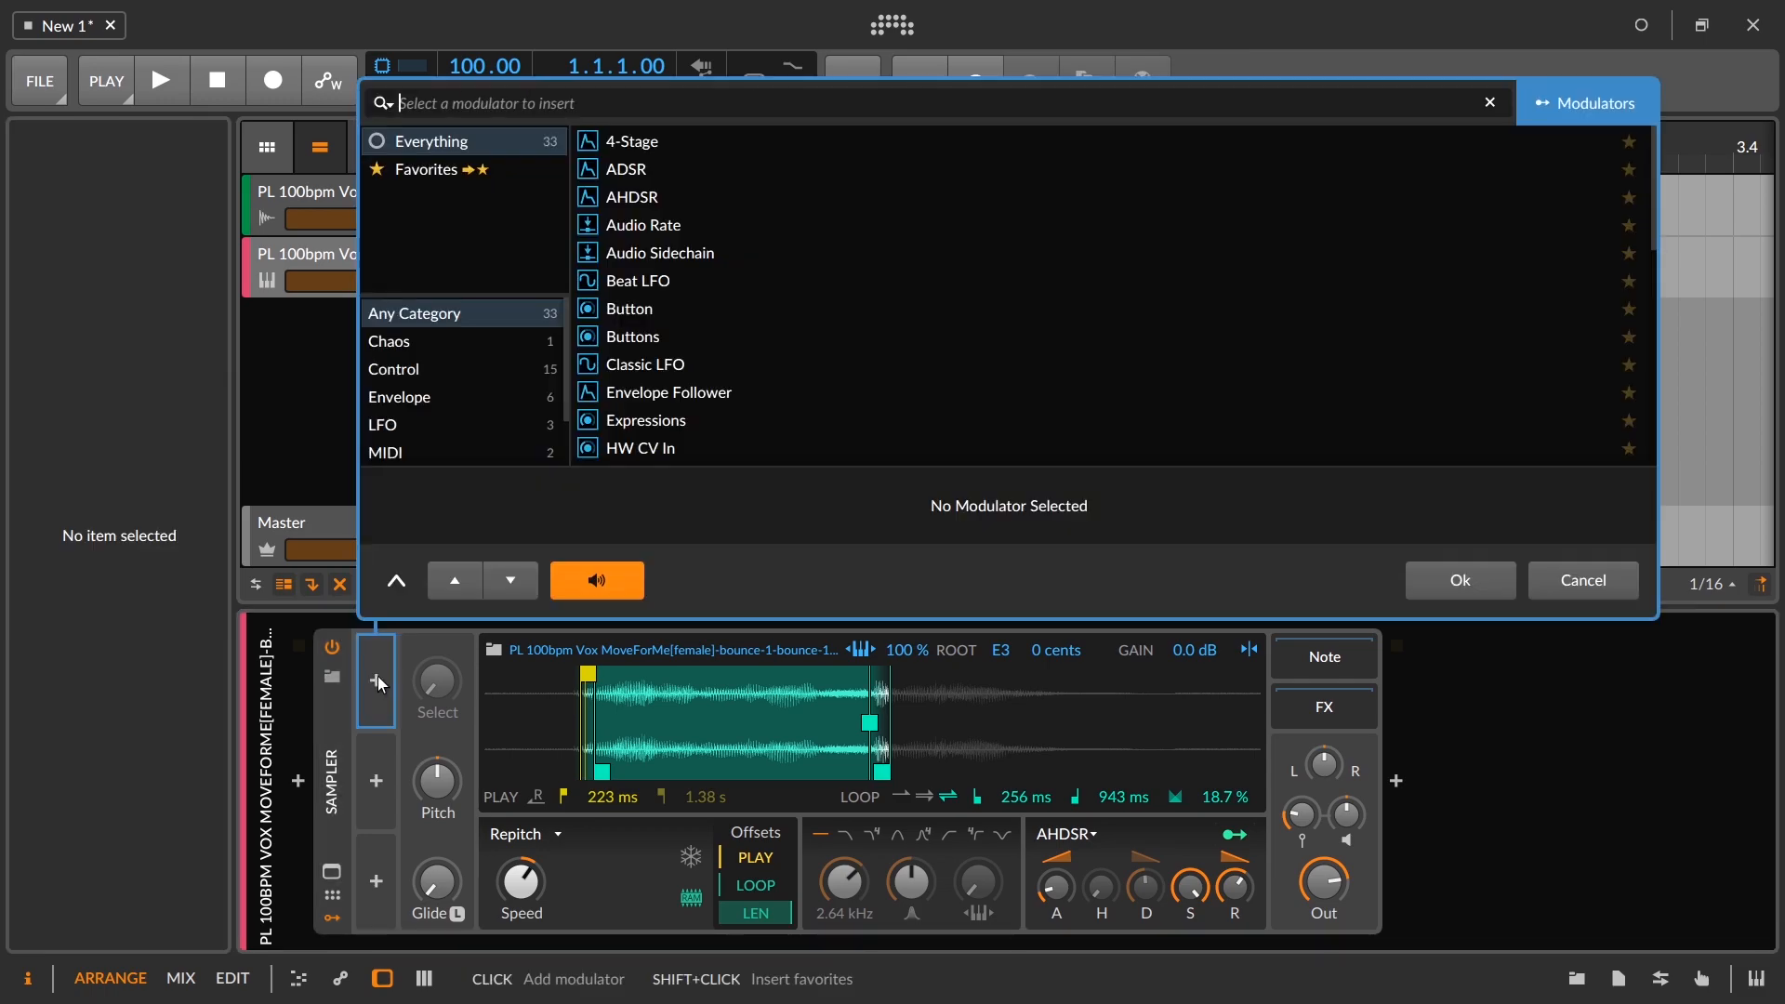
{"action": "type", "text": "lfo"}
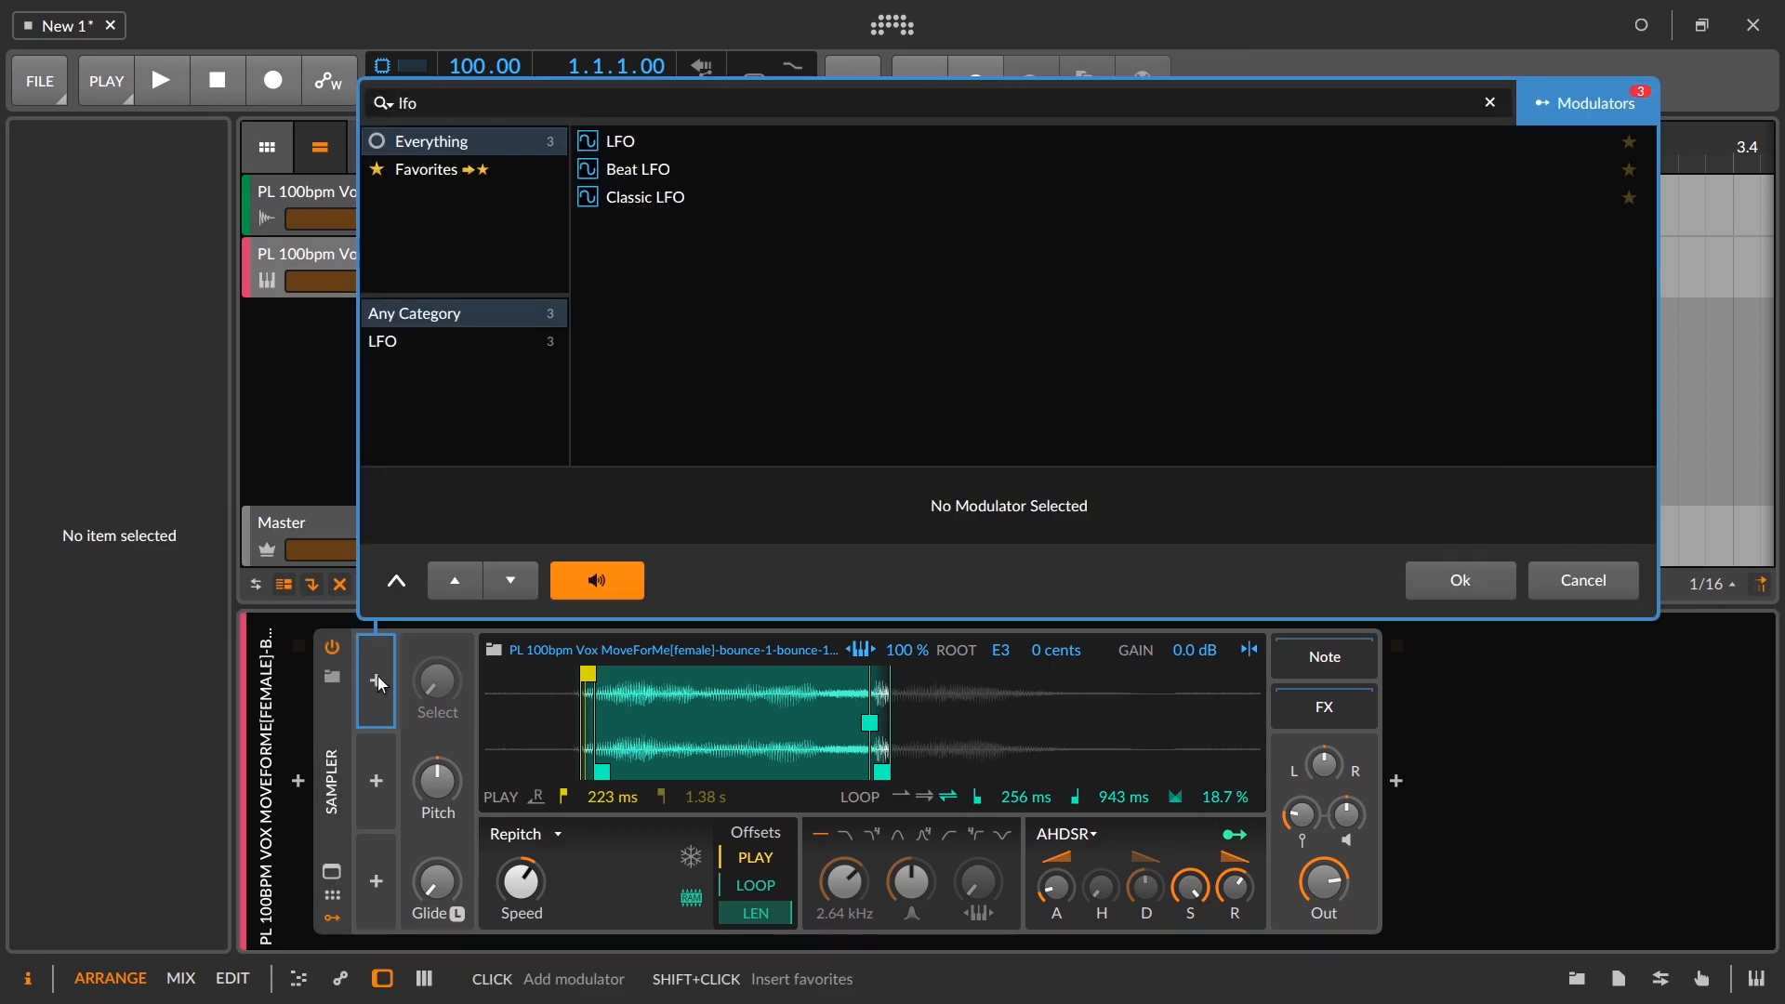
{"action": "left_click", "coordinate": [699, 142]}
{"action": "left_click", "coordinate": [1458, 582]}
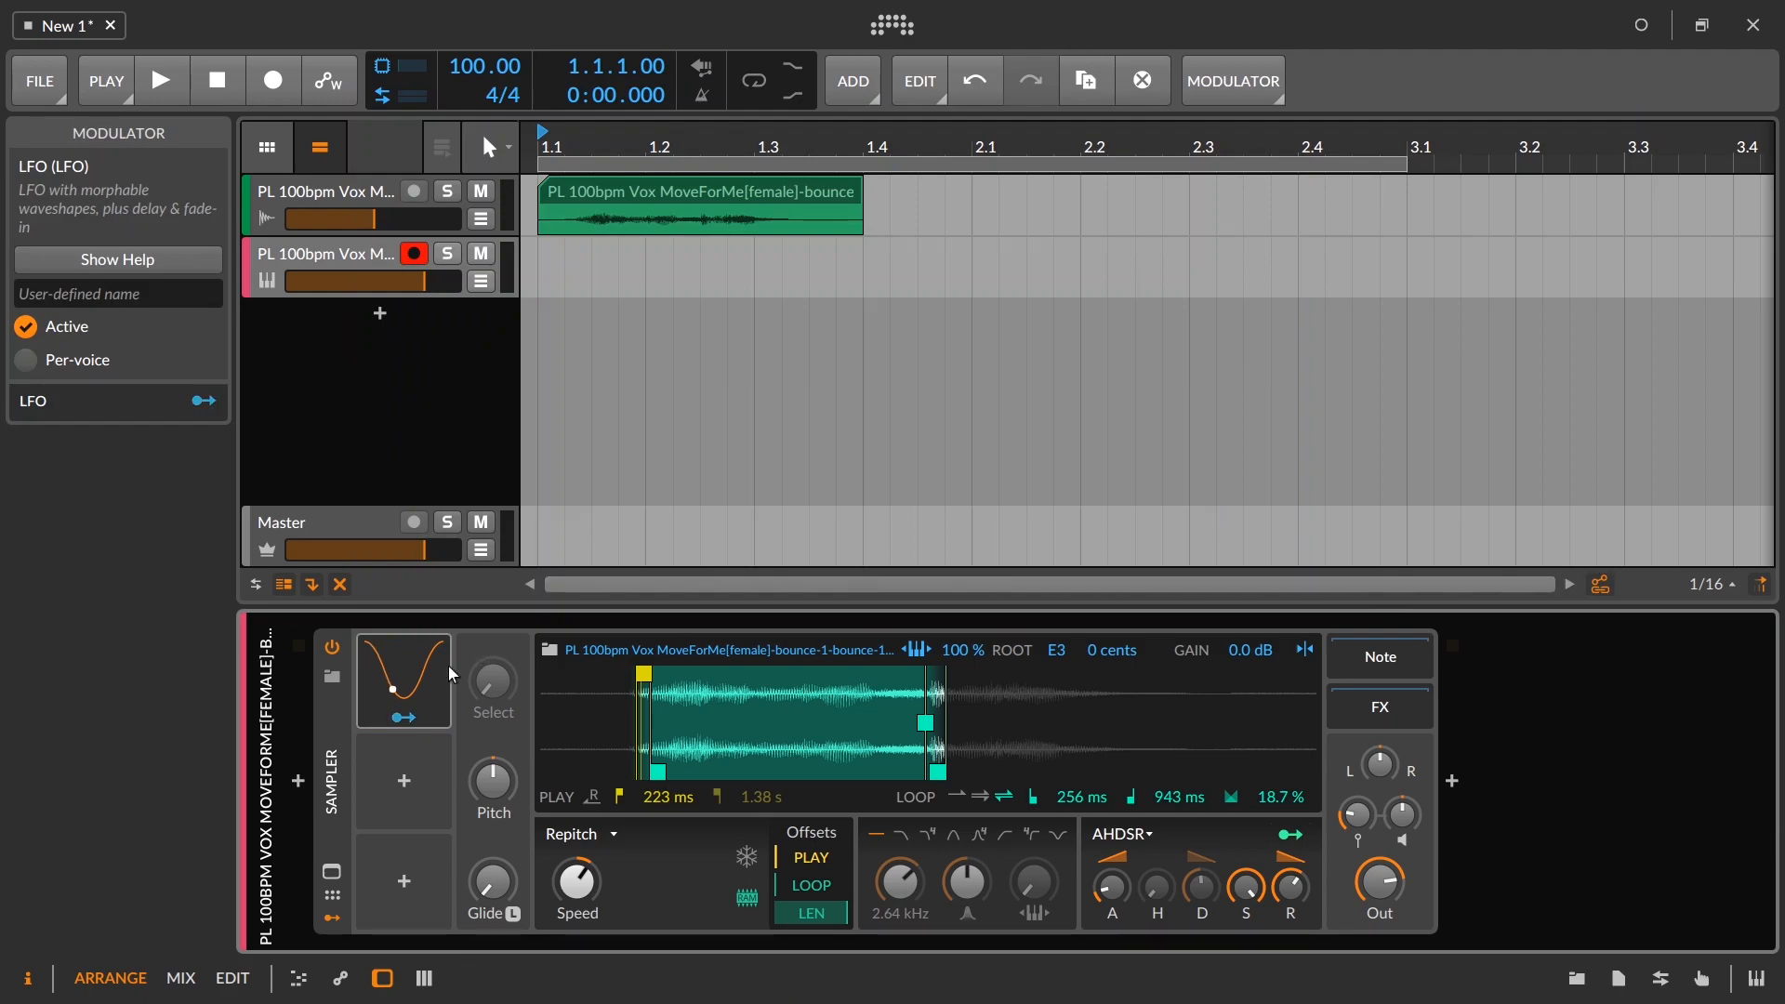
Step: Add a Steps modulator to the Sampler's second modulator slot
{"action": "left_click", "coordinate": [407, 776]}
{"action": "type", "text": "st"}
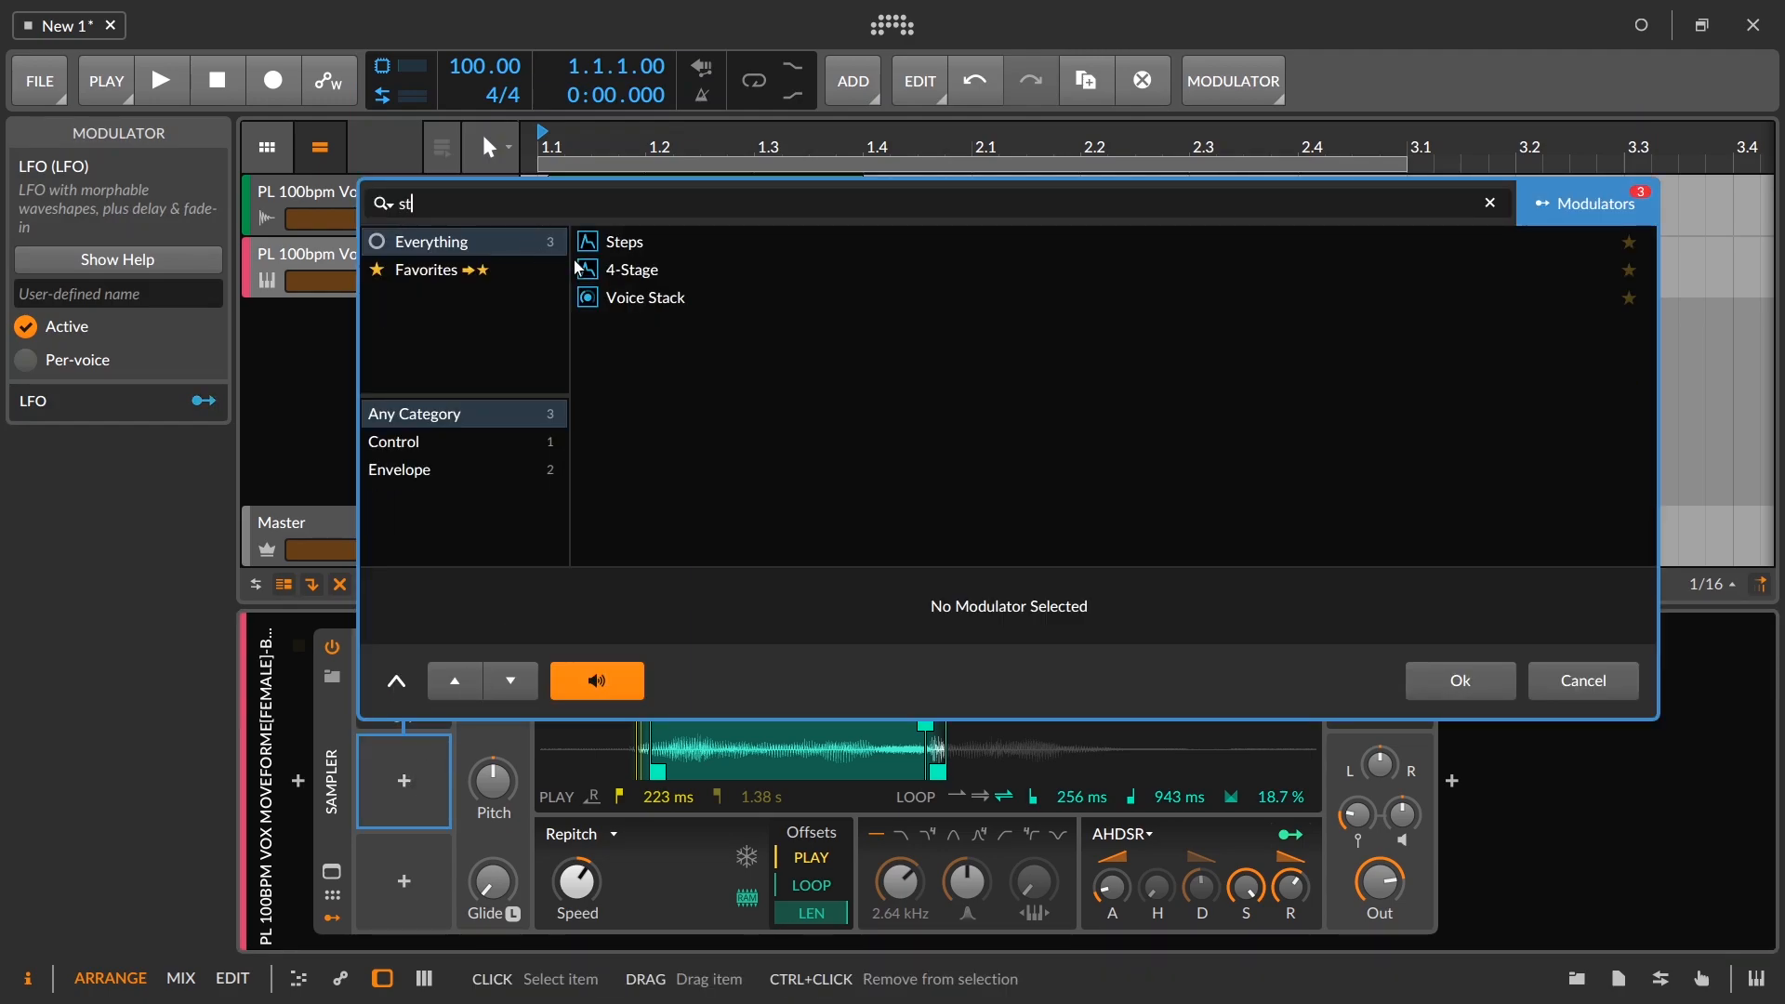
{"action": "left_click", "coordinate": [740, 243]}
{"action": "left_click", "coordinate": [1447, 688]}
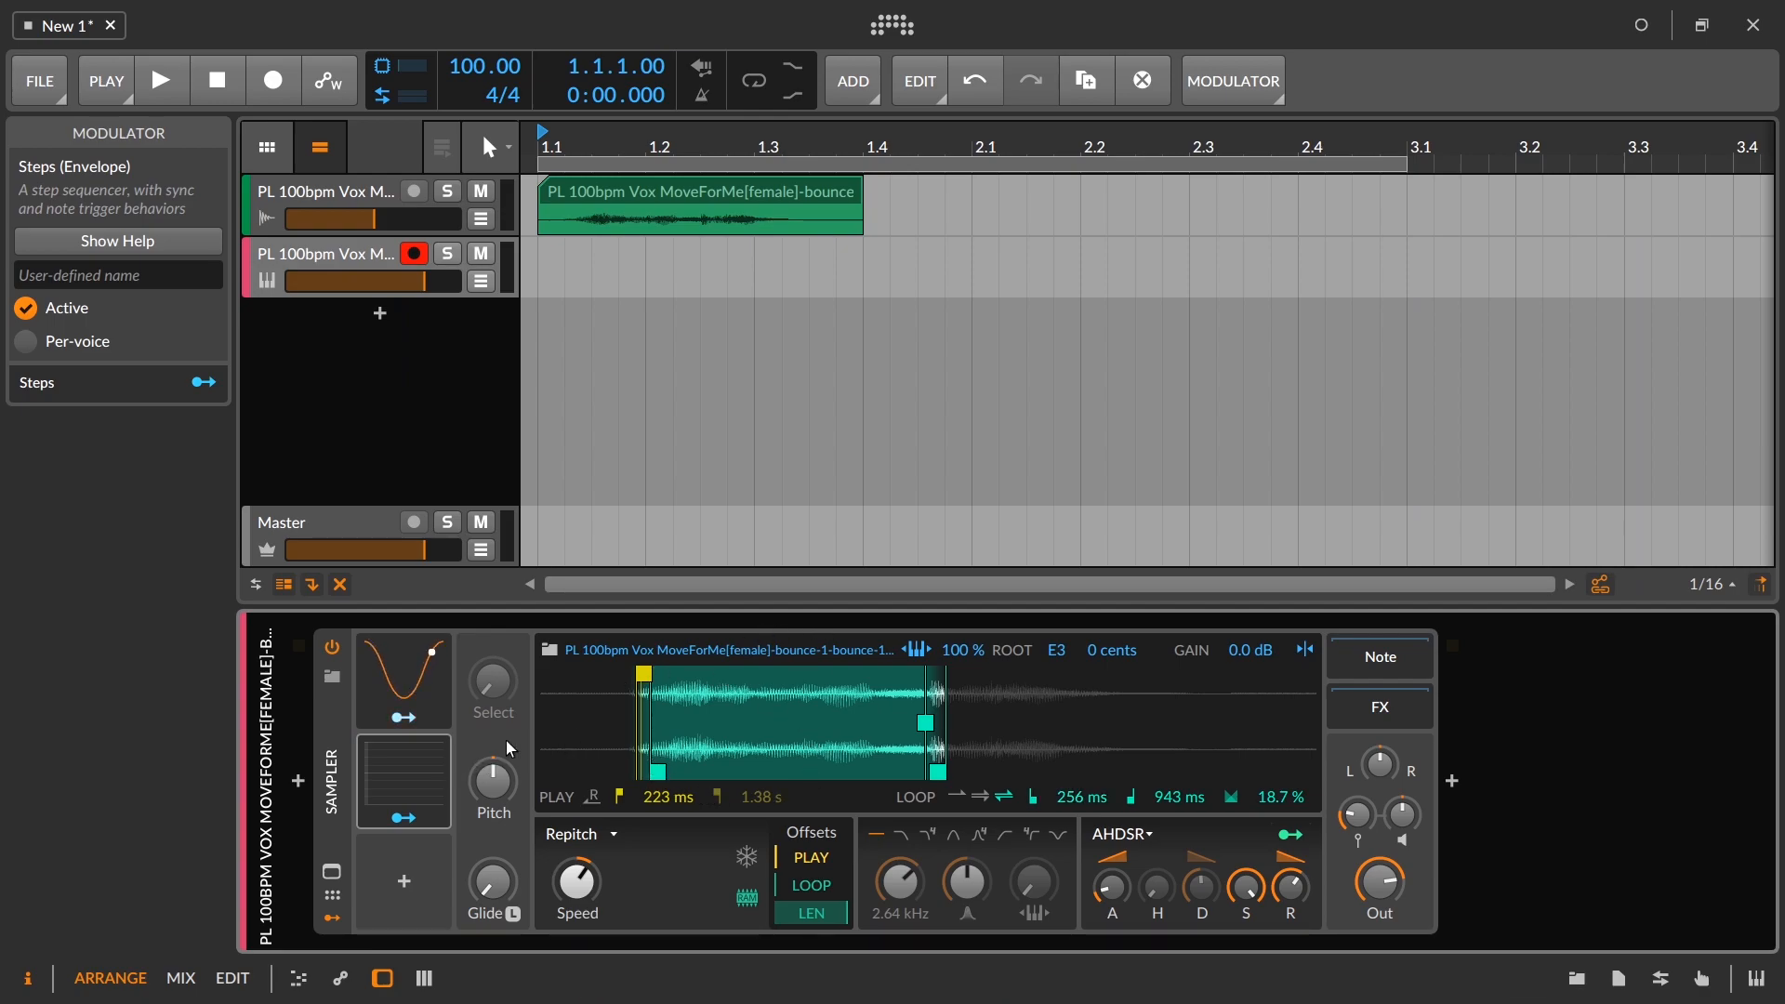
Step: Map the LFO to the Sampler's play position offset with a modulation amount of 0.457
{"action": "left_click", "coordinate": [416, 714]}
{"action": "left_click_drag", "start_coordinate": [789, 846], "coordinate": [789, 833]}
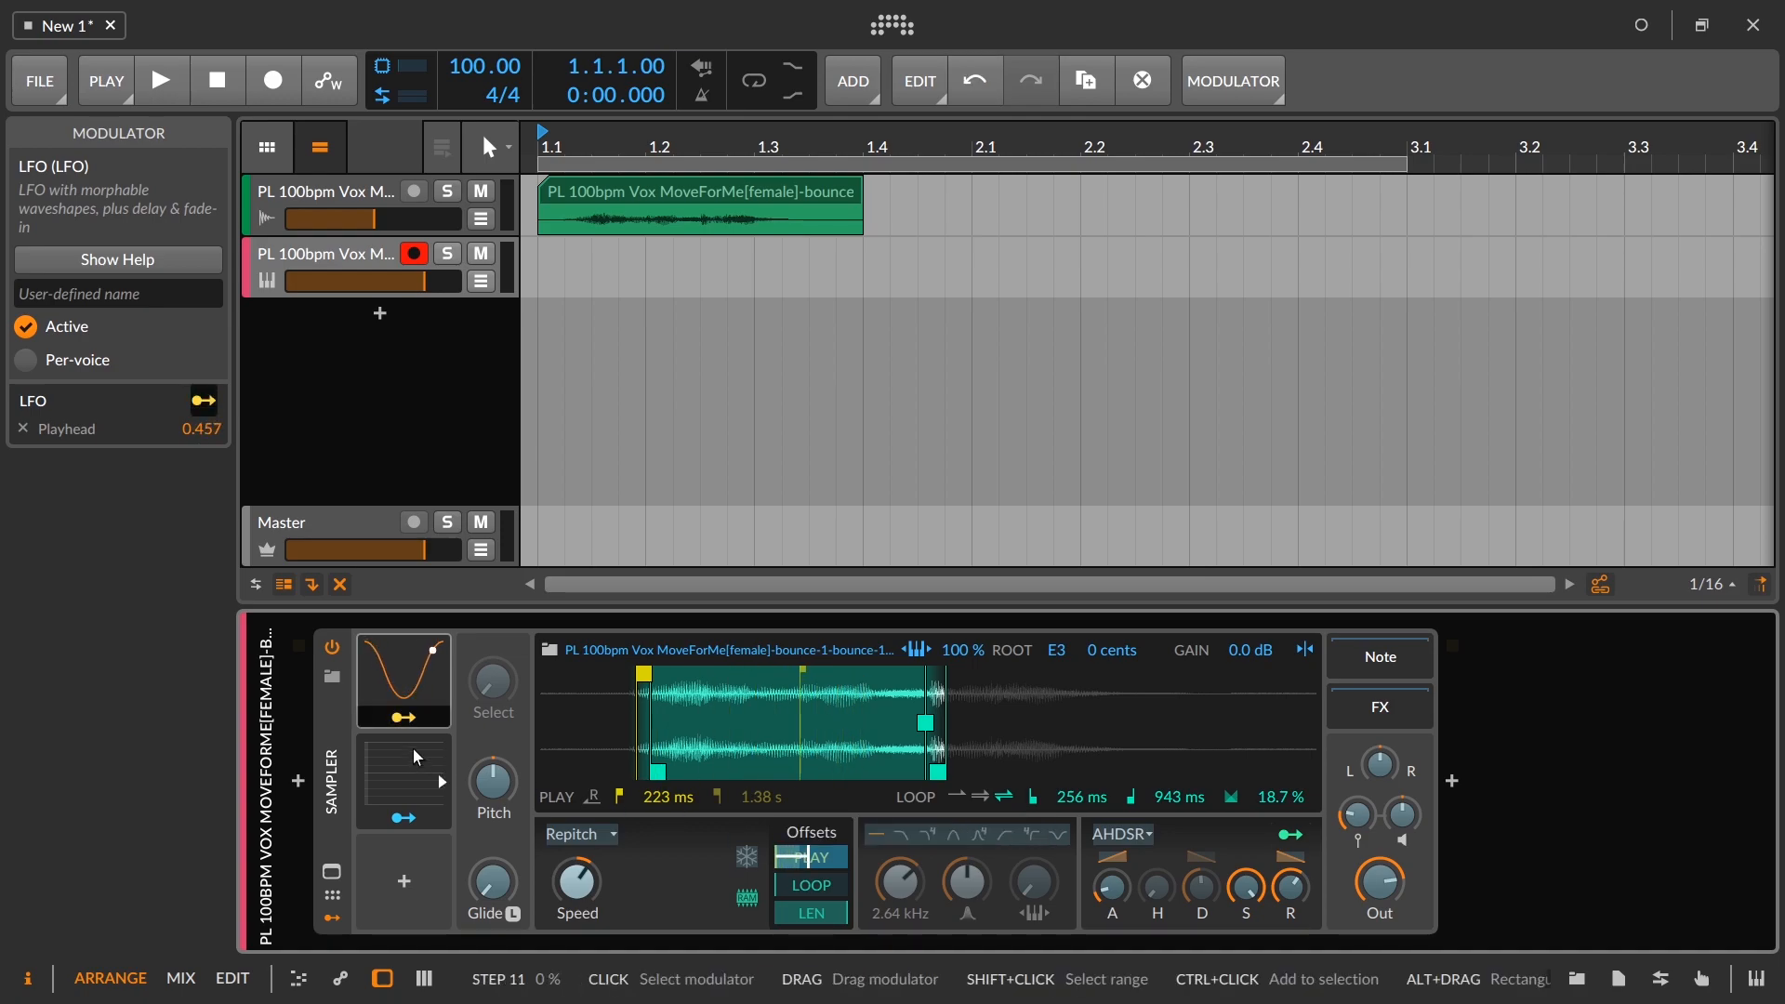
{"action": "left_click", "coordinate": [422, 718]}
Step: Set the LFO's rate to 0.49 Hz and its amount to about 56 %, and raise the Sampler's base play offset
{"action": "left_click", "coordinate": [393, 631]}
{"action": "left_click", "coordinate": [403, 656]}
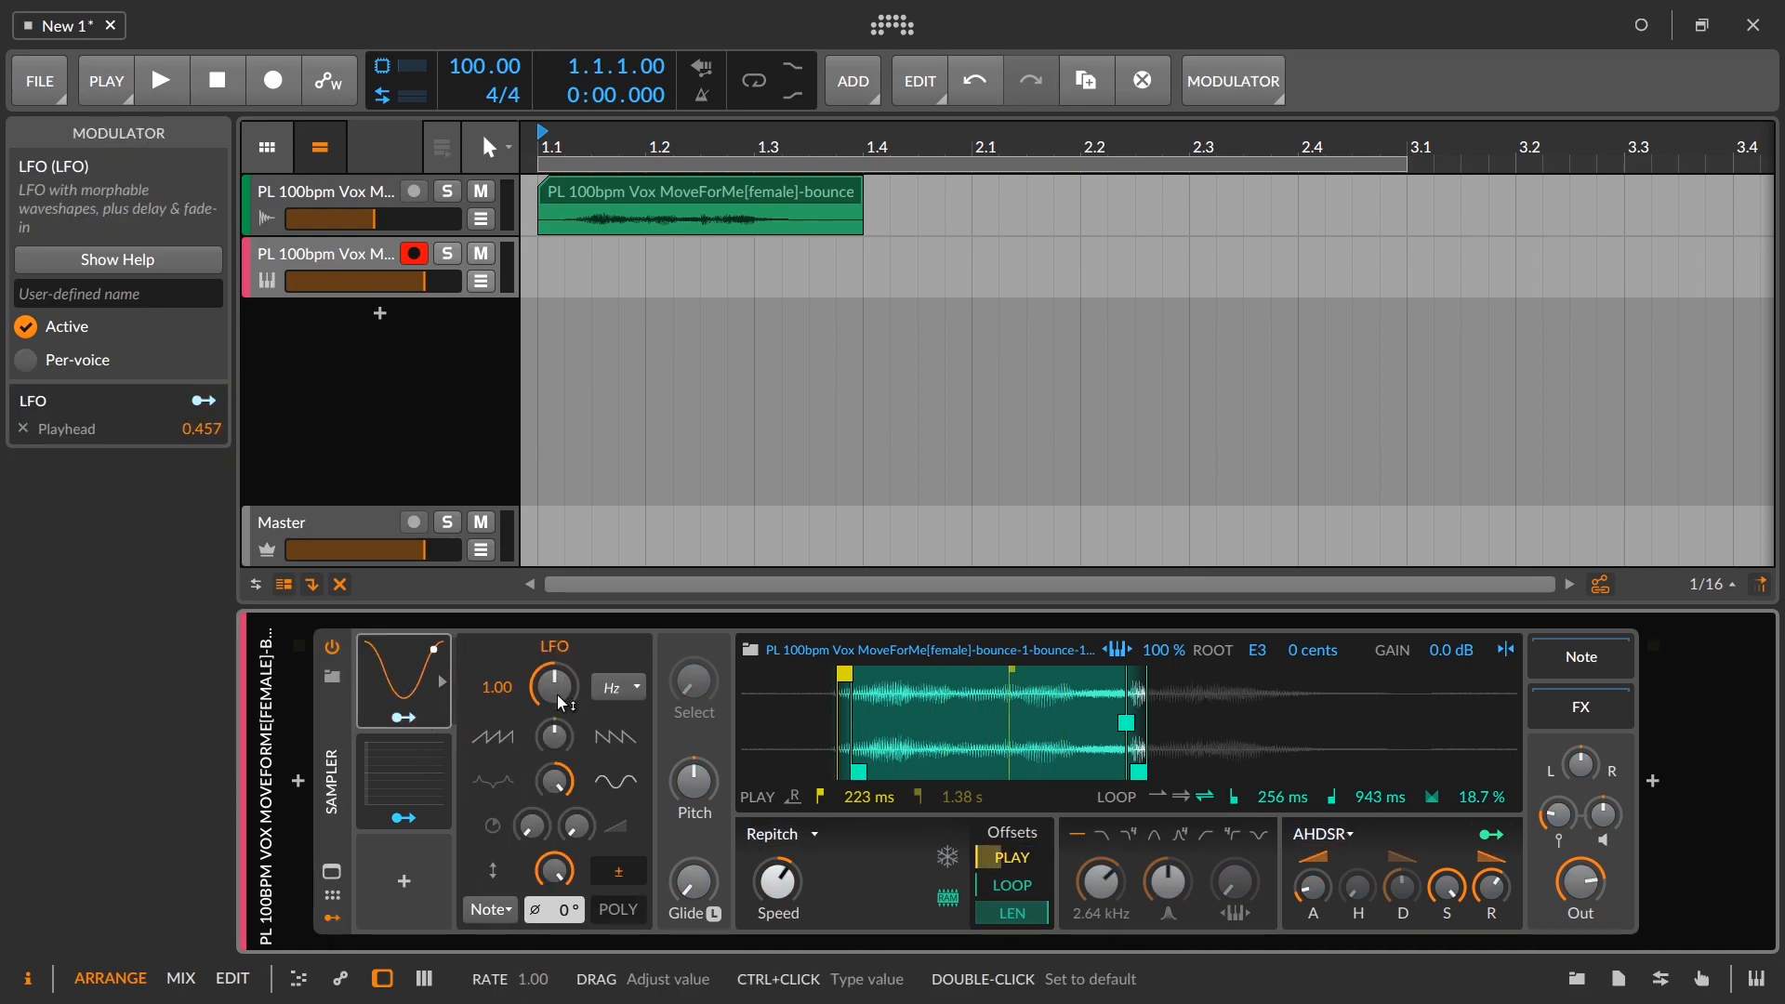
{"action": "left_click_drag", "start_coordinate": [553, 685], "coordinate": [553, 711]}
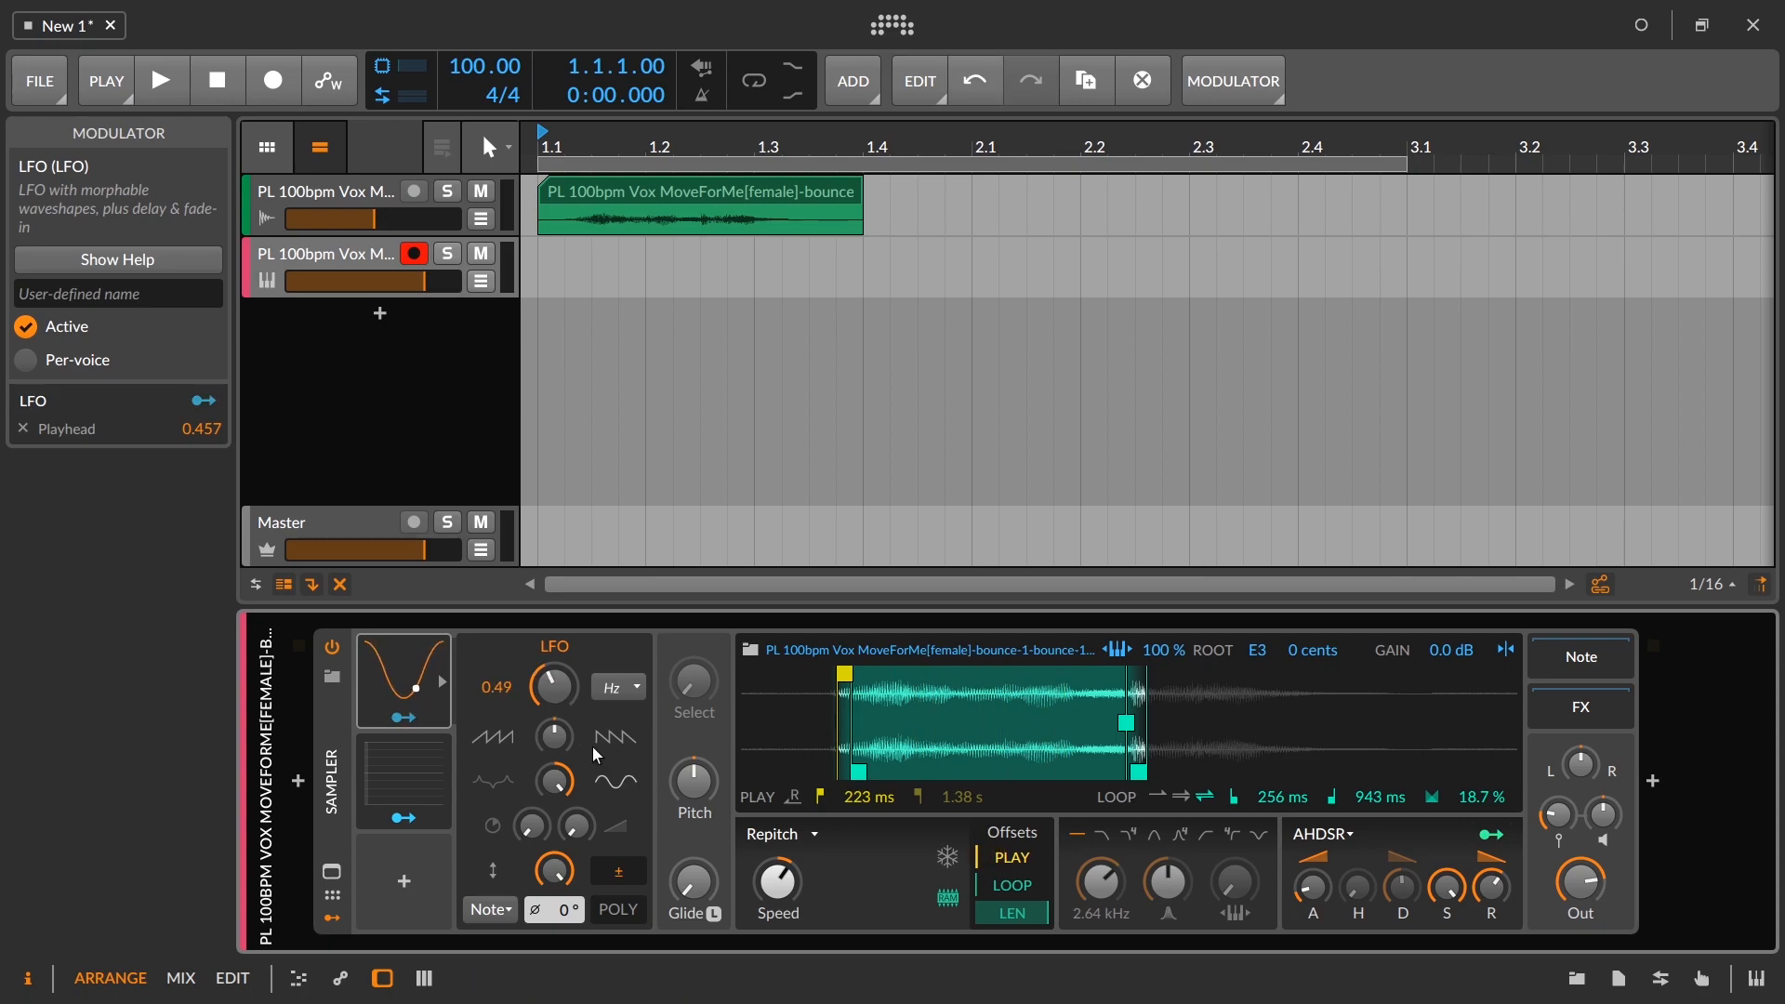
{"action": "left_click_drag", "start_coordinate": [555, 869], "coordinate": [555, 867]}
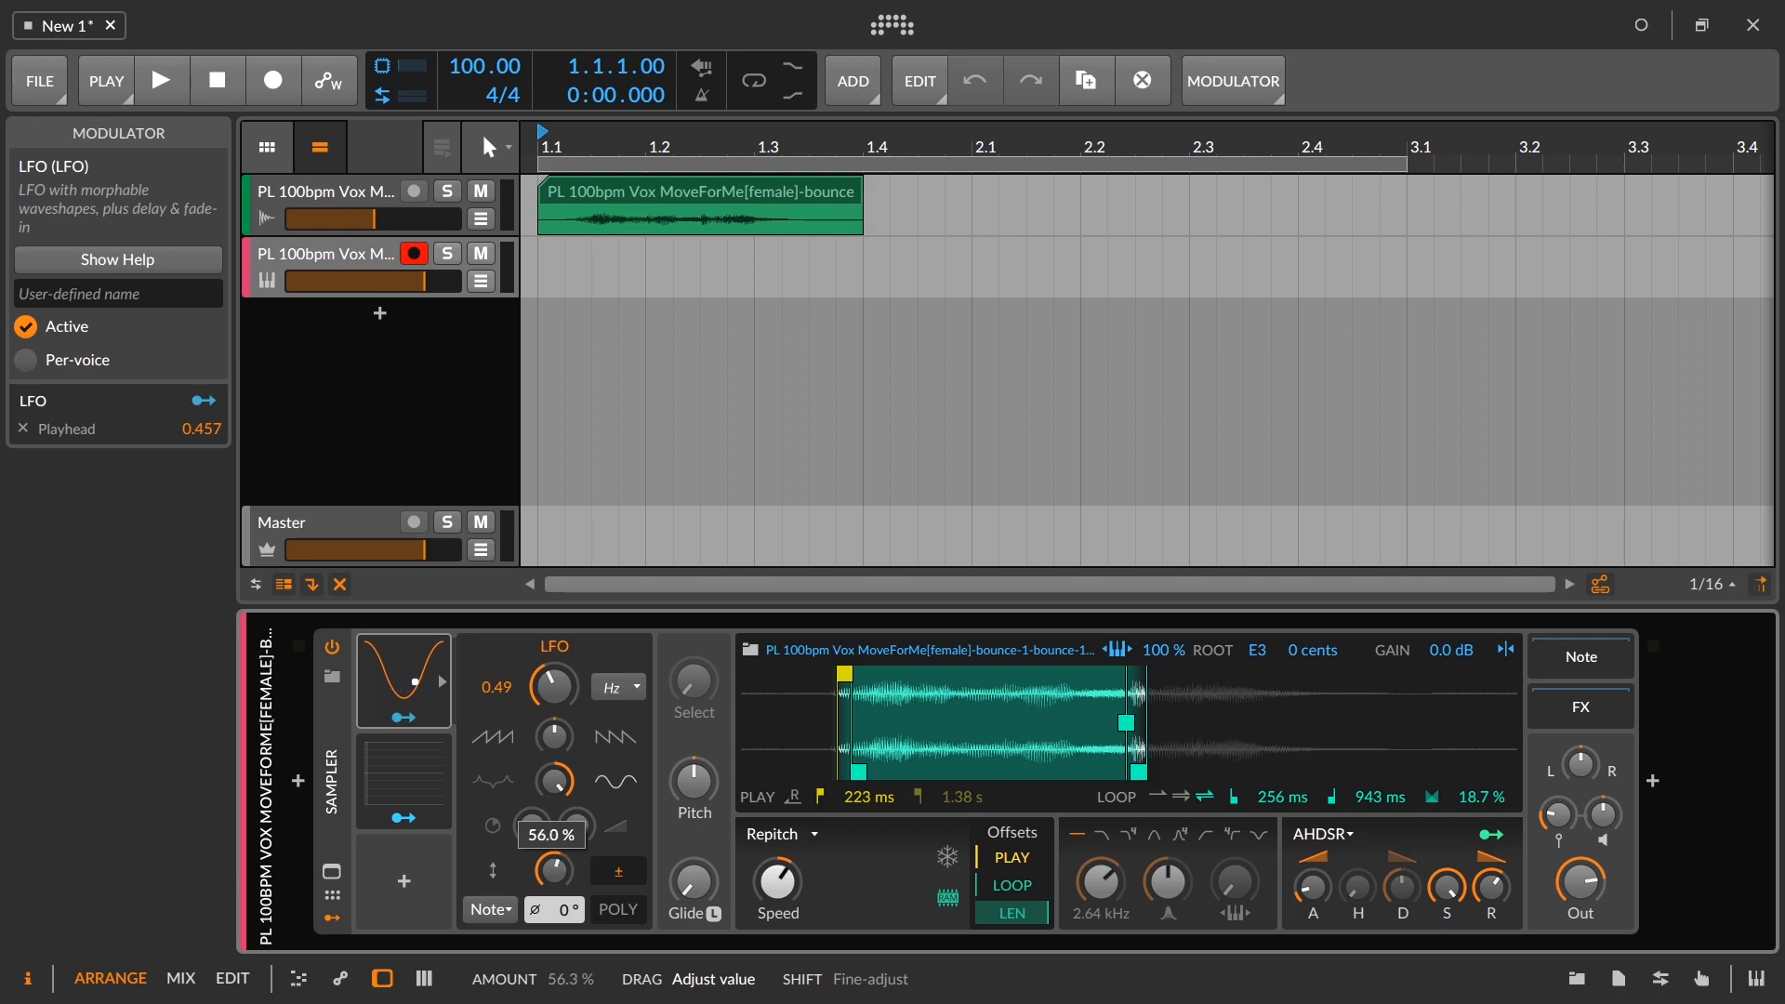
{"action": "left_click_drag", "start_coordinate": [1011, 857], "coordinate": [1011, 832]}
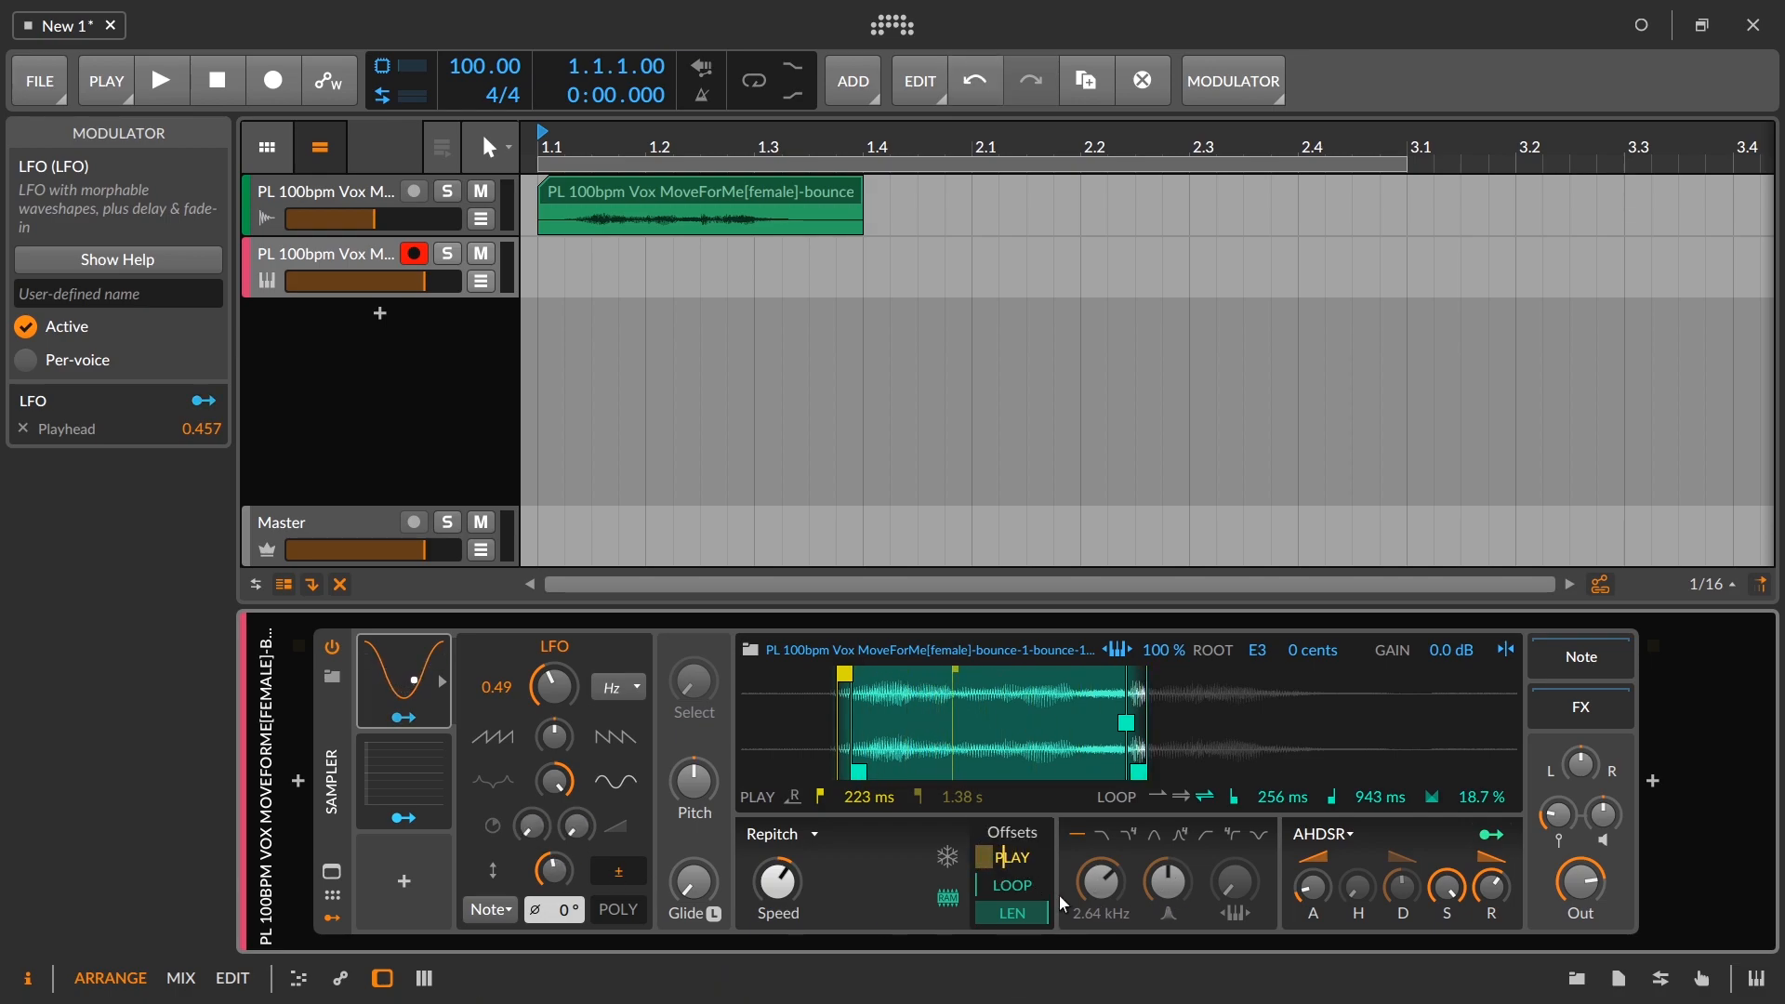
{"action": "left_click_drag", "start_coordinate": [998, 865], "coordinate": [1020, 870]}
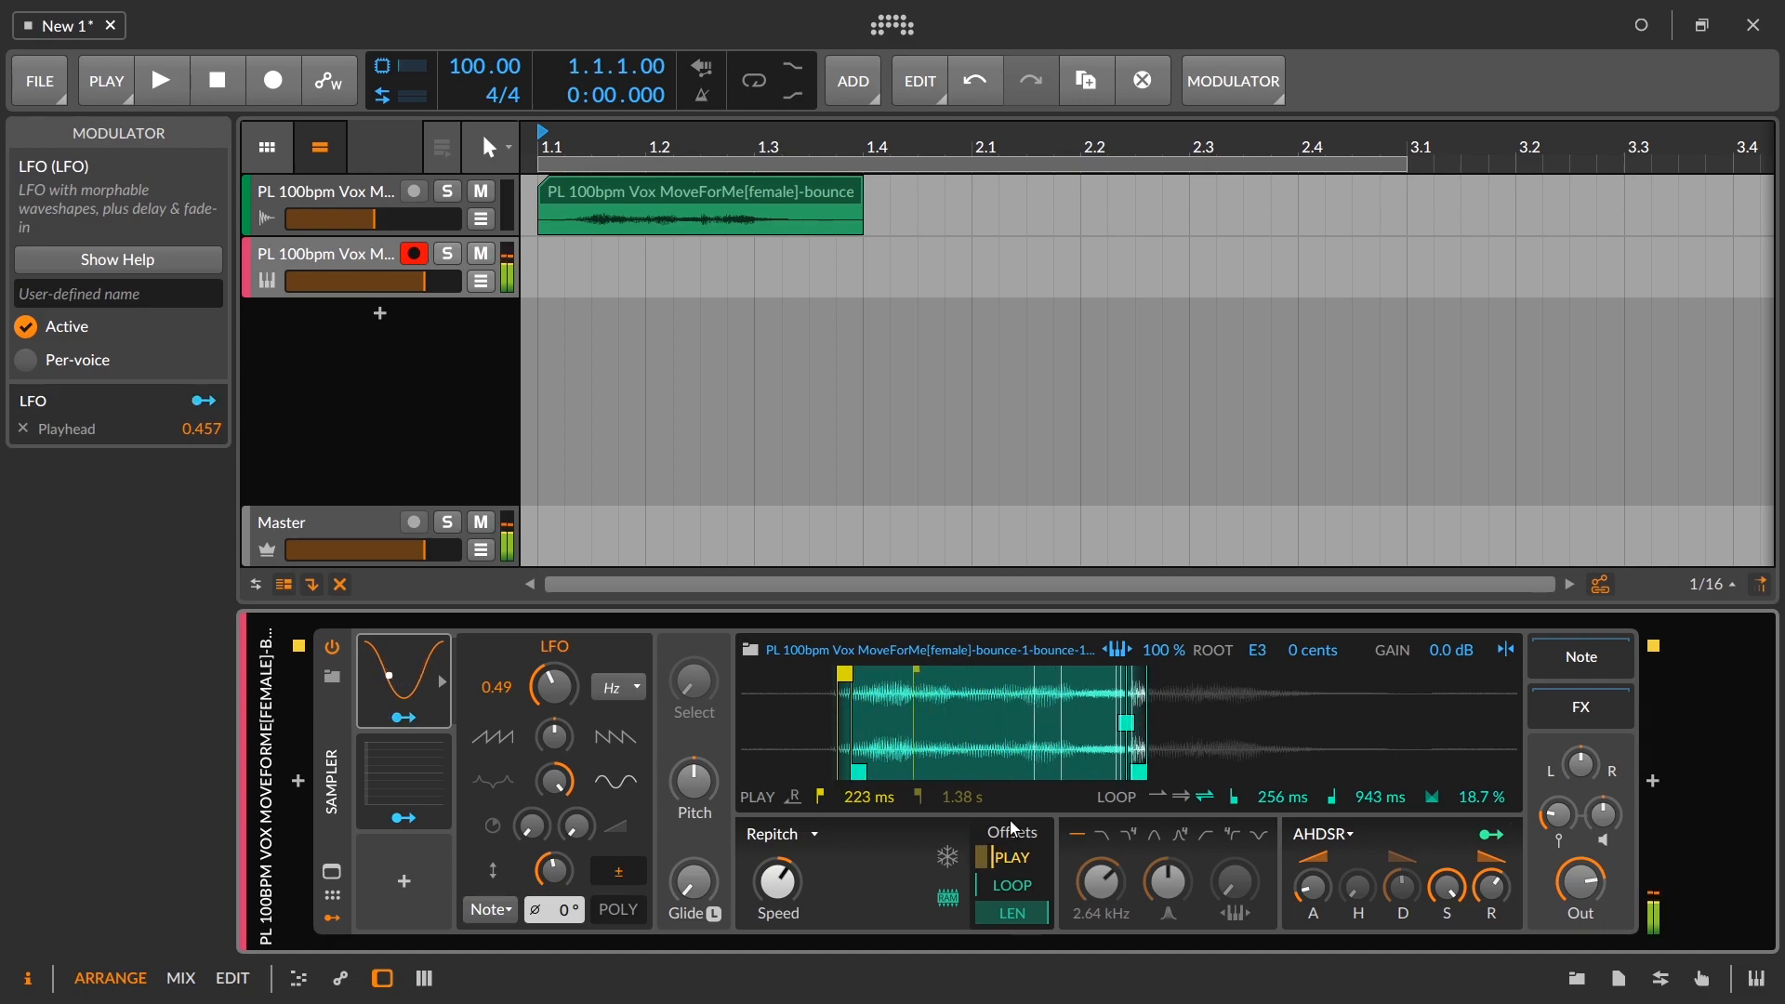
Step: Randomize the Steps modulator's 16-step pattern and raise the Sampler's loop offset
{"action": "left_click", "coordinate": [392, 751]}
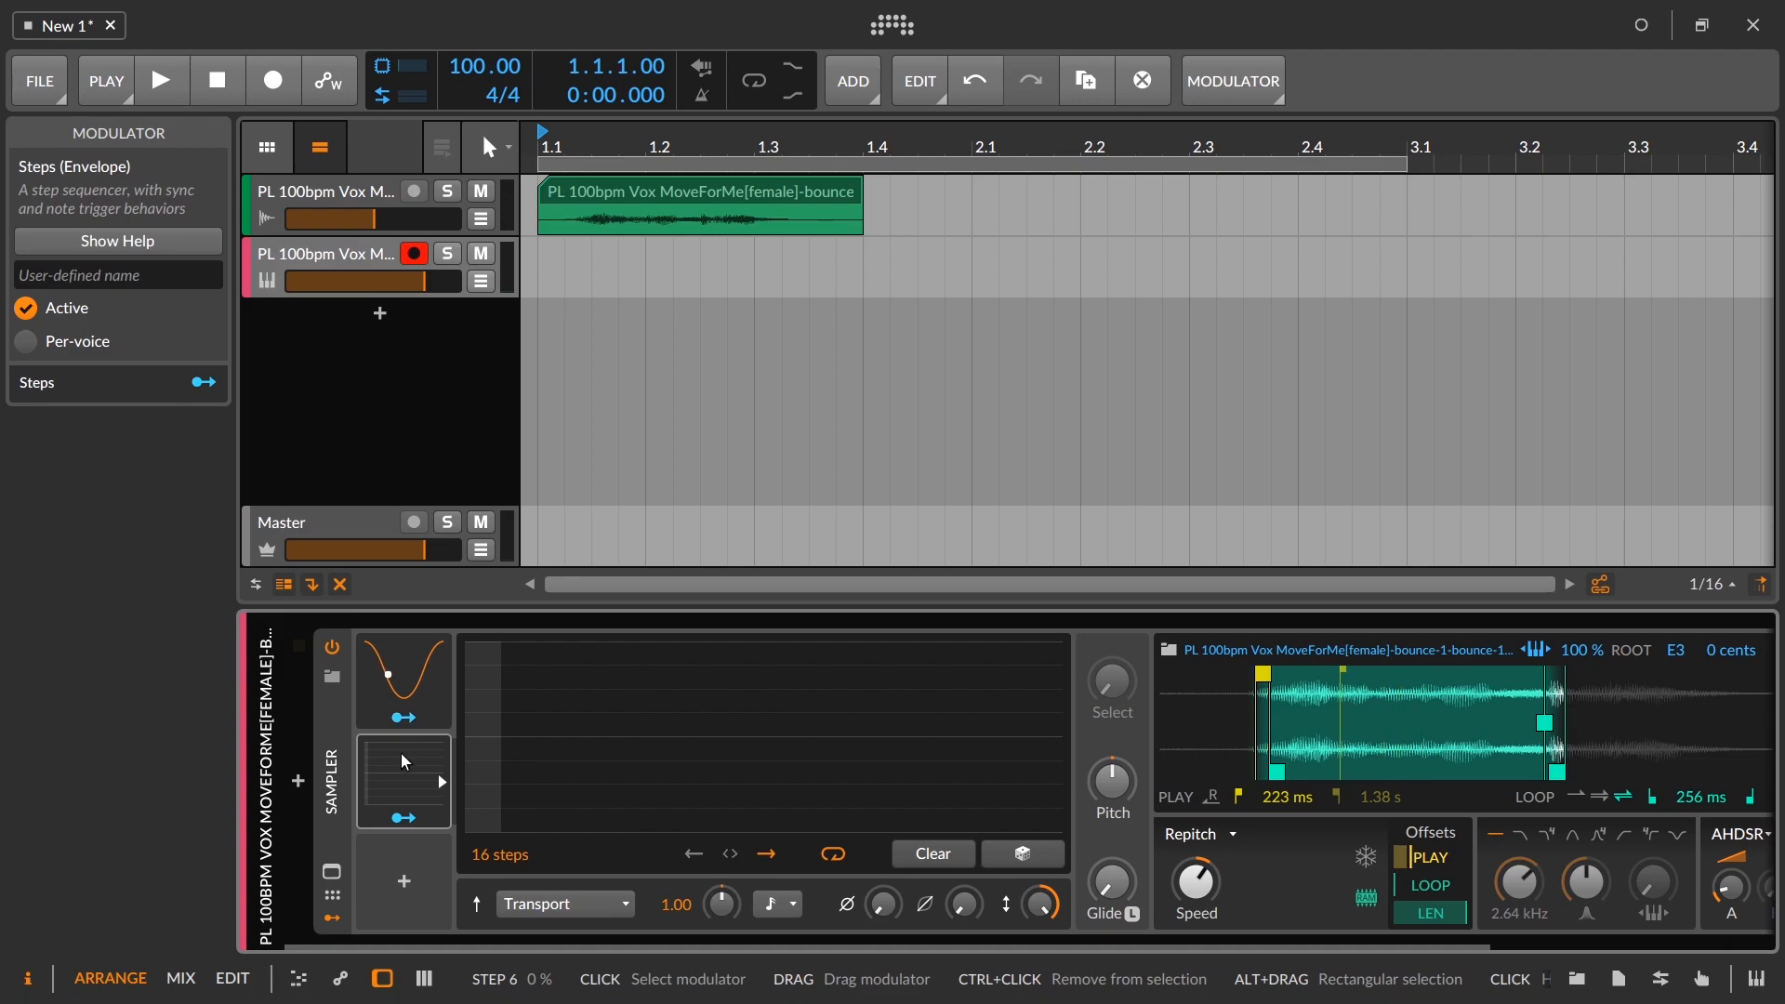
{"action": "left_click", "coordinate": [1020, 855]}
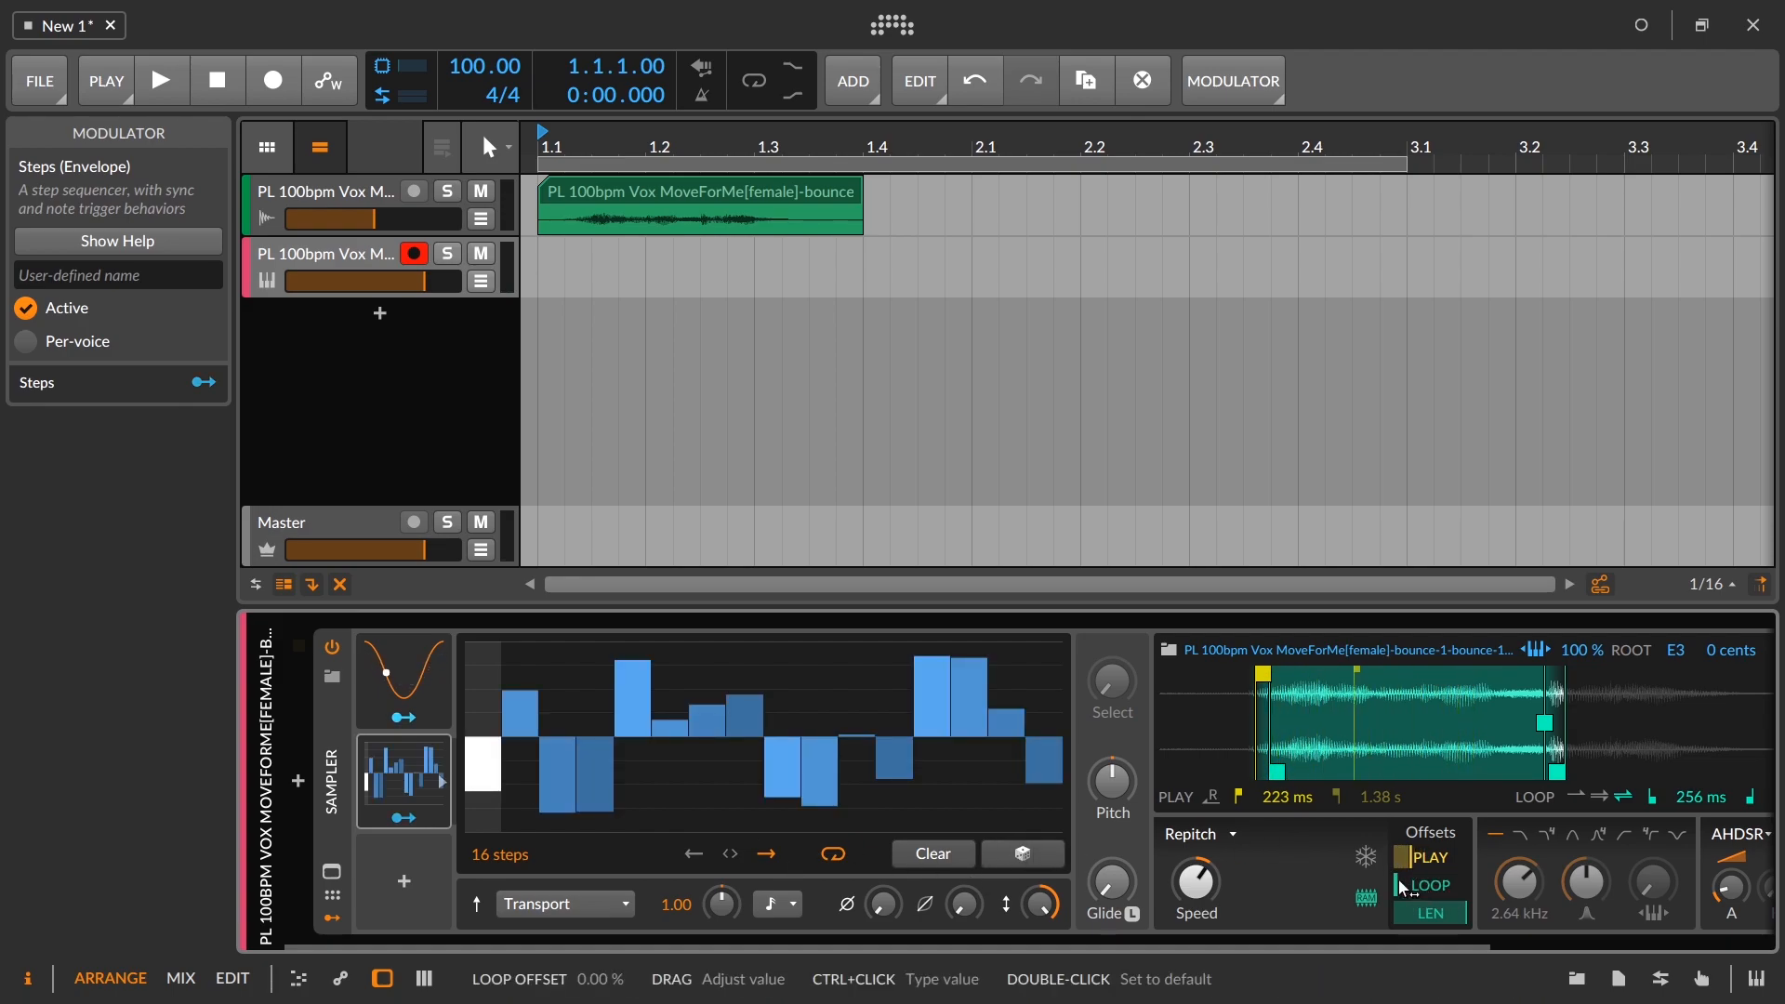
{"action": "left_click_drag", "start_coordinate": [1406, 891], "coordinate": [1406, 851]}
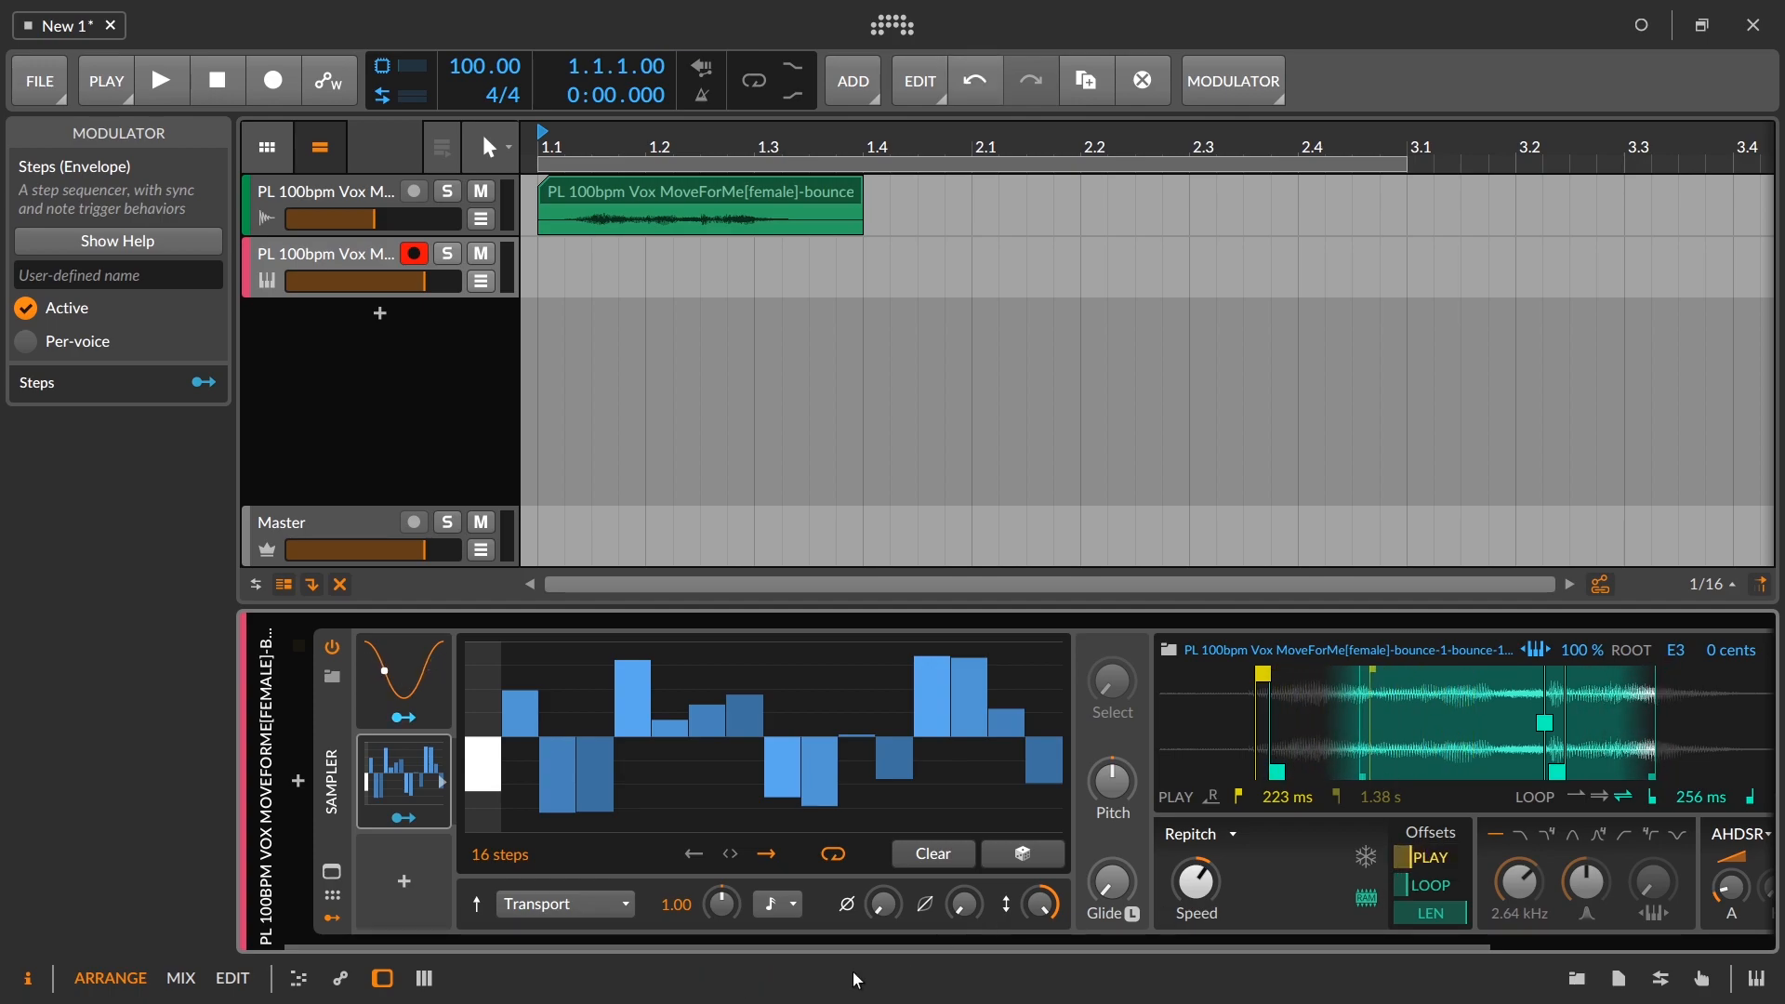
{"action": "left_click_drag", "start_coordinate": [772, 945], "coordinate": [895, 944]}
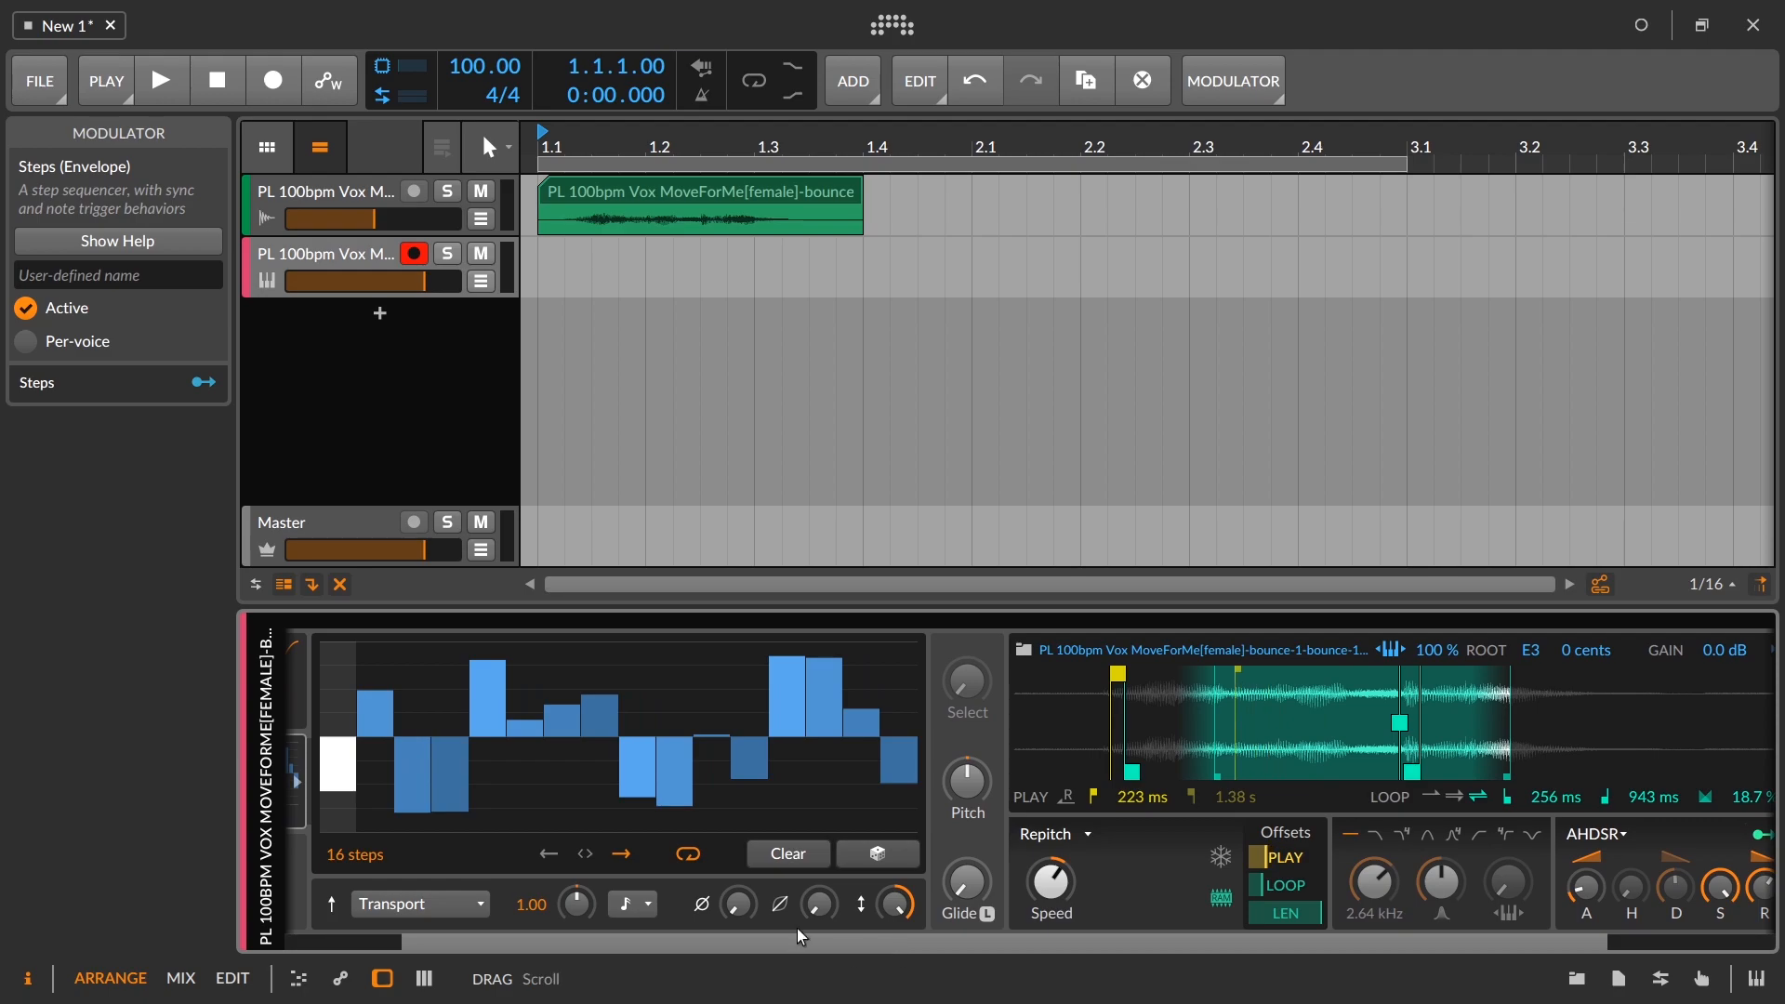
Step: Map the Steps modulator to the Sampler's loop offset at 0.303 and set its trigger mode to Free running
{"action": "left_click_drag", "start_coordinate": [532, 941], "coordinate": [463, 941]}
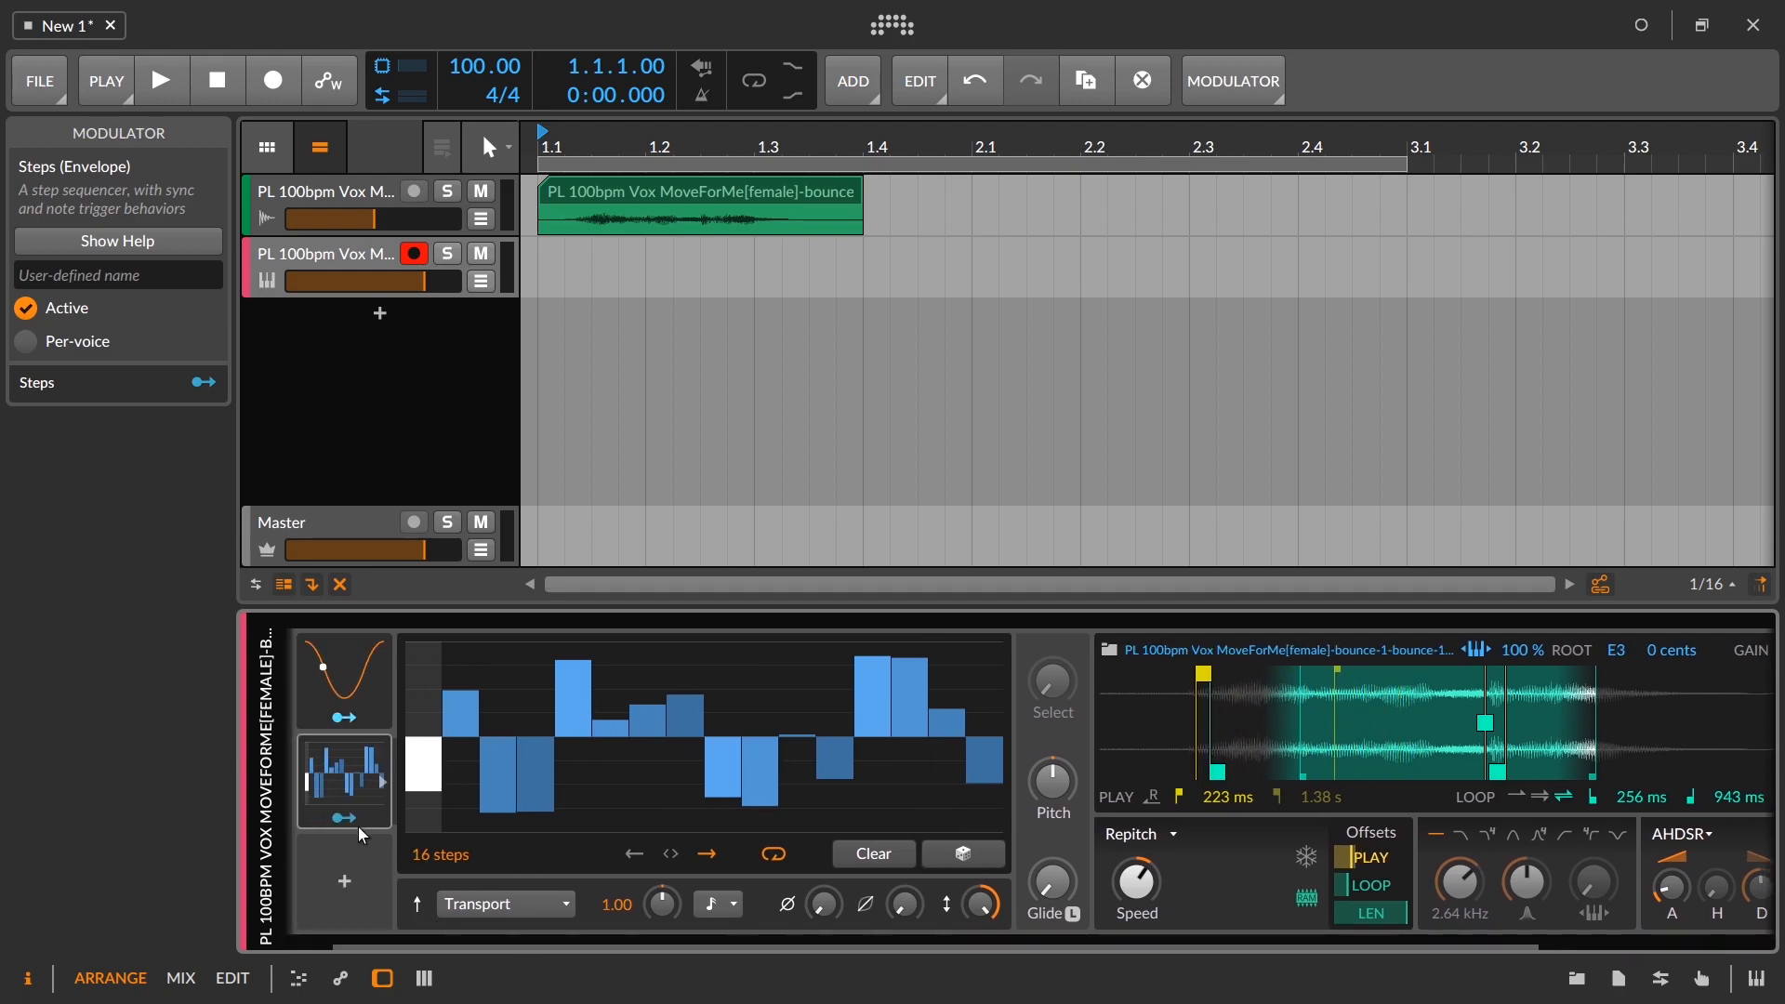
{"action": "left_click_drag", "start_coordinate": [1364, 888], "coordinate": [1369, 880]}
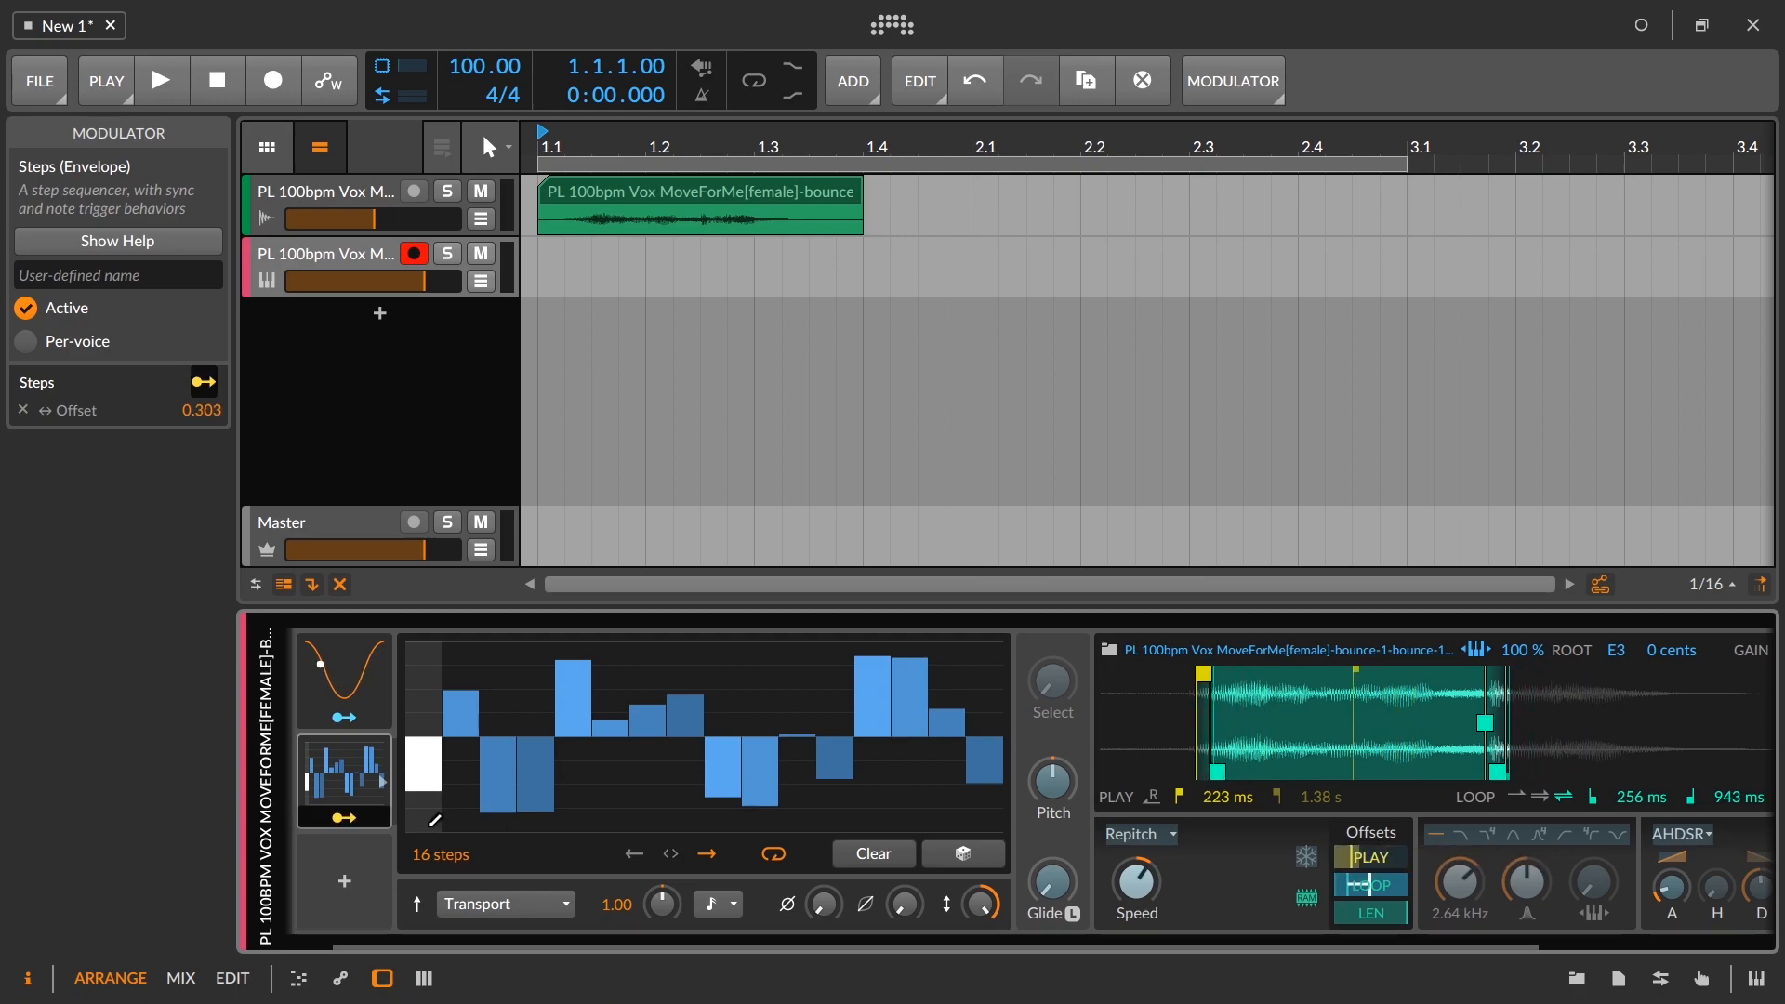
{"action": "left_click", "coordinate": [520, 904]}
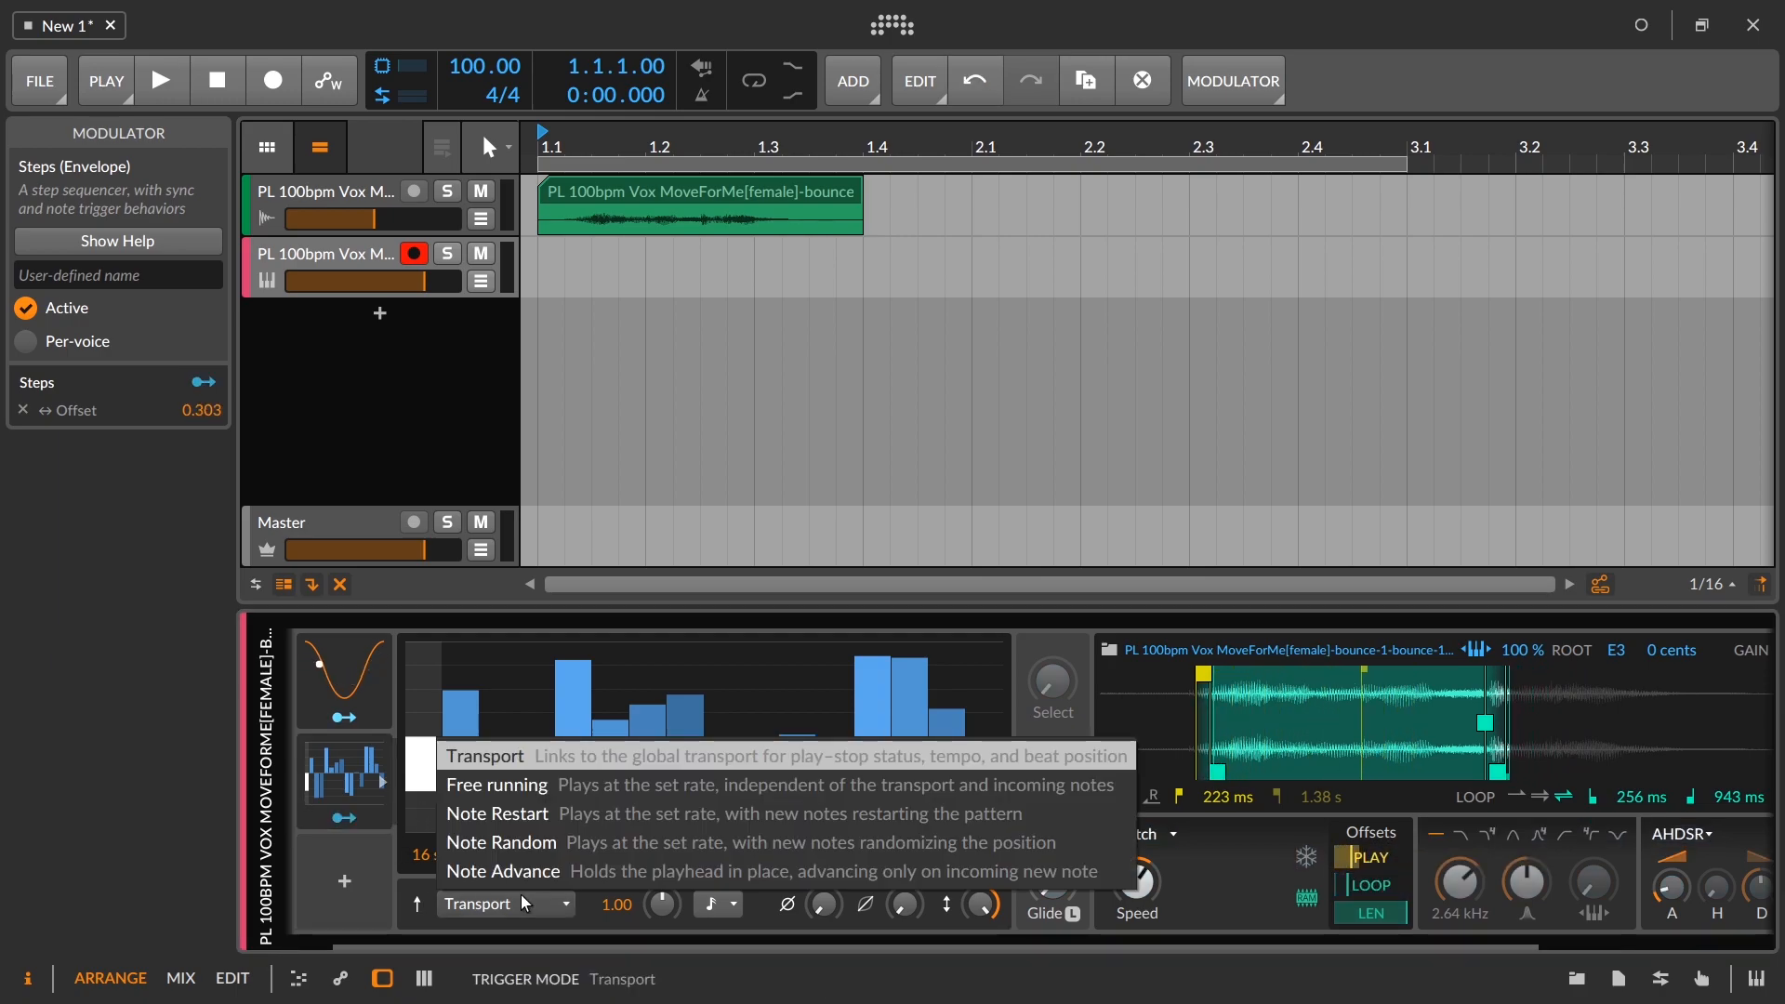
{"action": "left_click", "coordinate": [557, 784]}
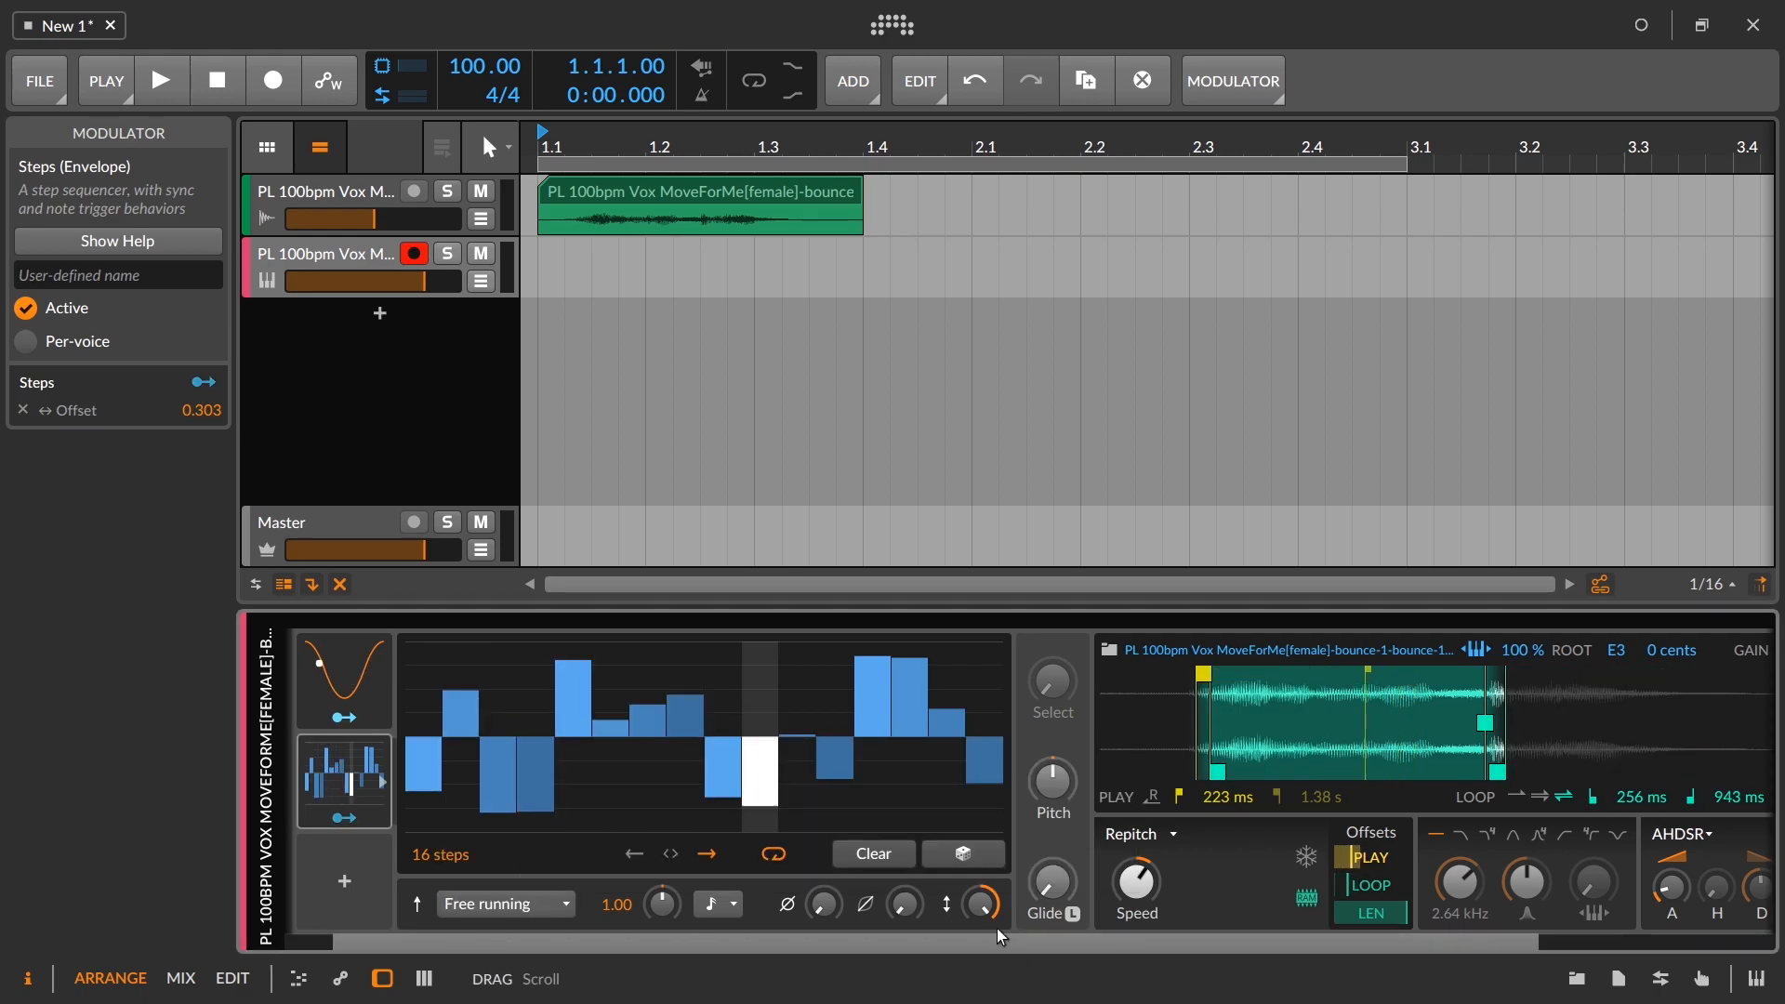
Step: Randomize the Steps modulator's pattern again, with a lower amount and more smoothing
{"action": "left_click", "coordinate": [963, 854]}
{"action": "mouse_move", "coordinate": [980, 904]}
{"action": "left_mouse_down"}
{"action": "mouse_move", "coordinate": [981, 952]}
{"action": "mouse_move", "coordinate": [980, 935]}
{"action": "left_mouse_up"}
{"action": "left_click", "coordinate": [905, 902]}
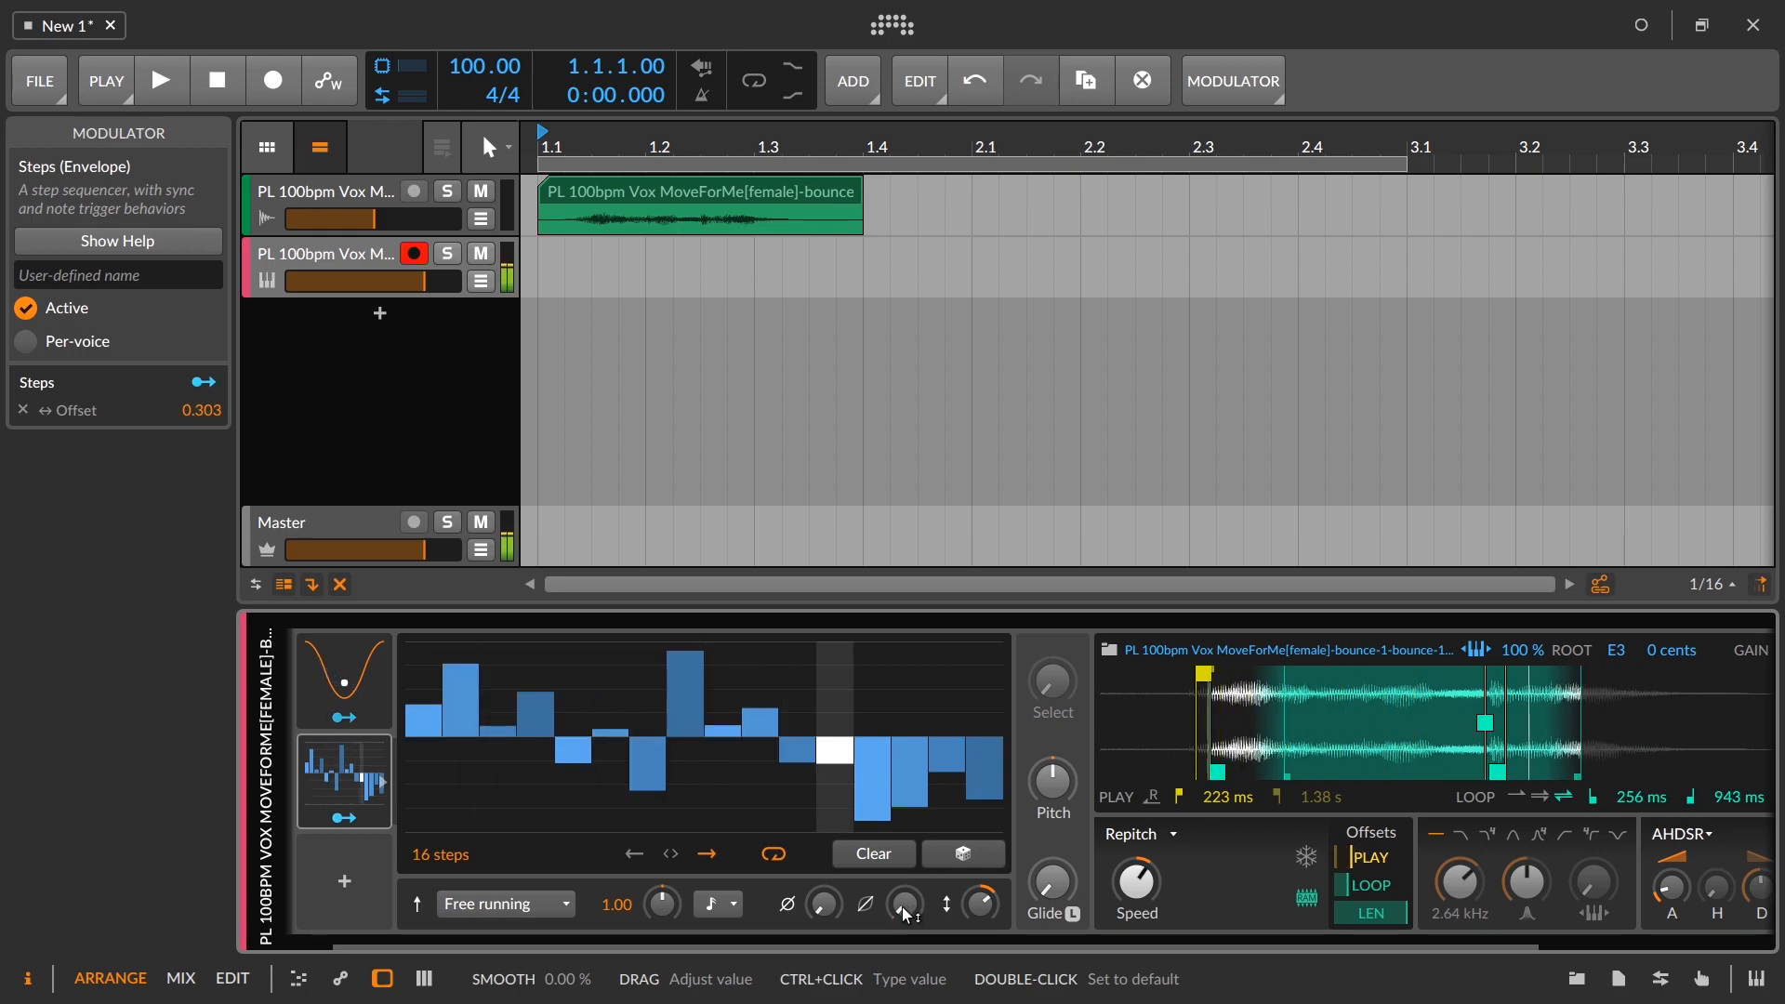
{"action": "left_click_drag", "start_coordinate": [901, 907], "coordinate": [904, 915]}
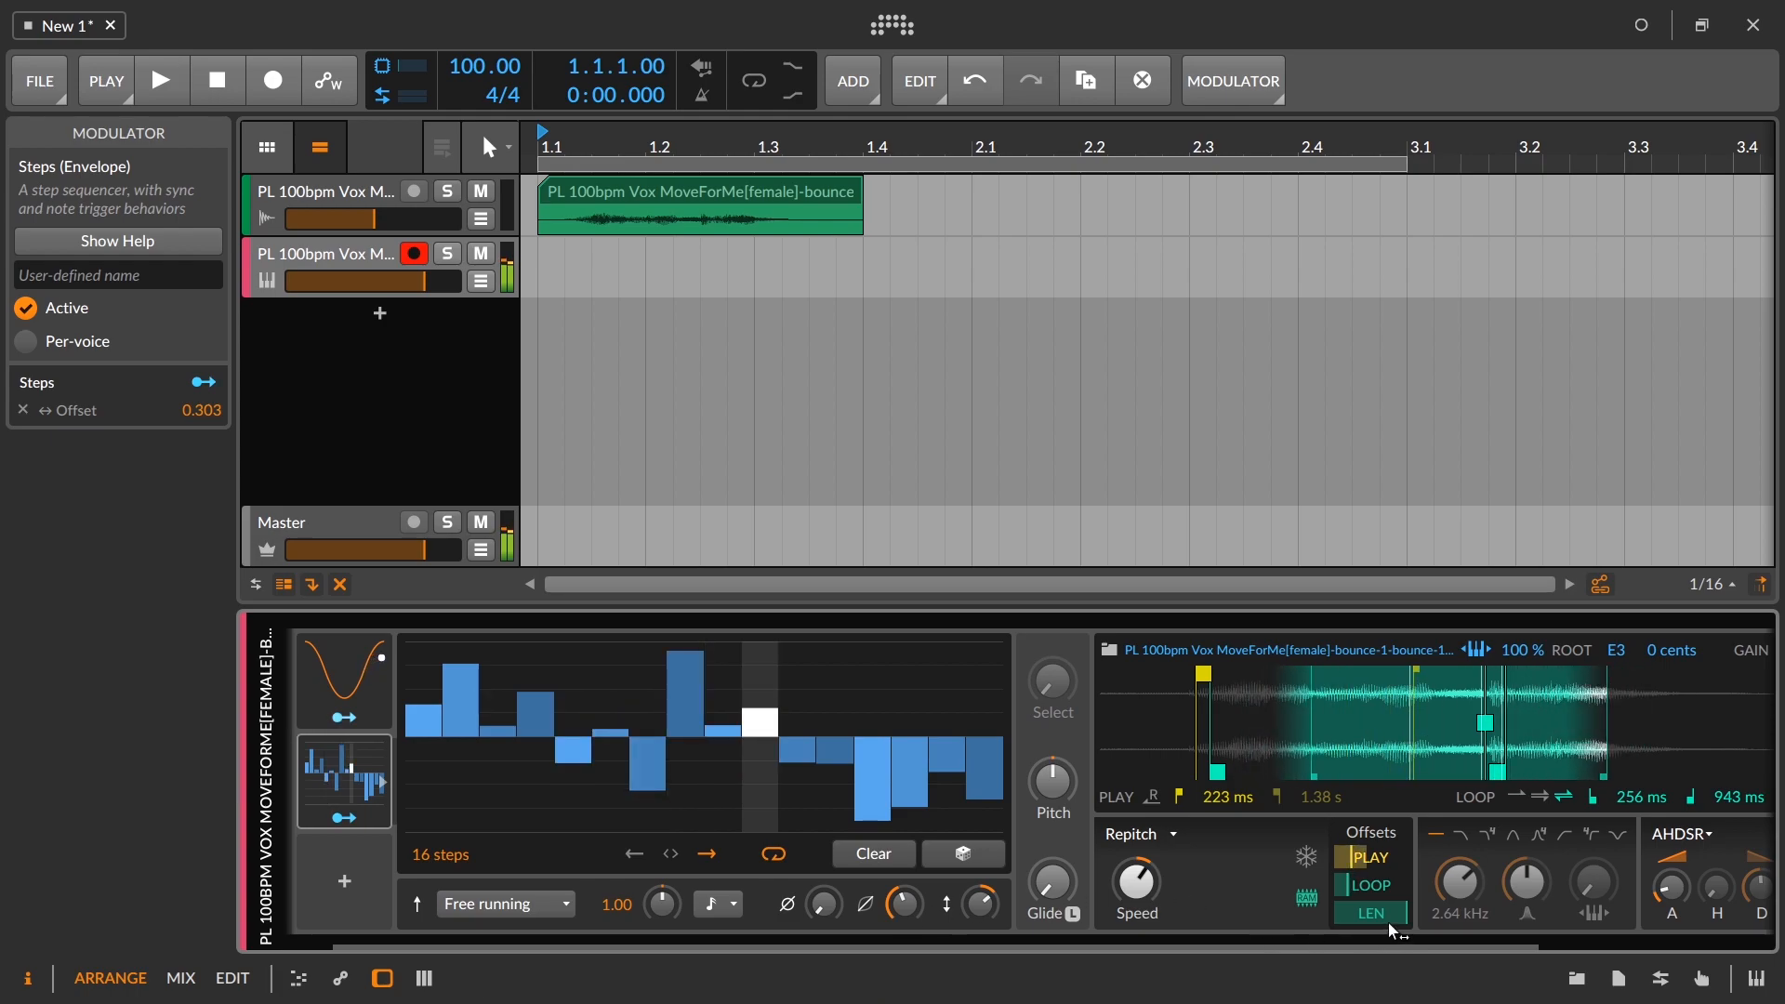
Step: Slow the Steps modulator's rate to 0.24 and randomize its 16-step pattern once more
{"action": "left_click_drag", "start_coordinate": [1409, 948], "coordinate": [1242, 929]}
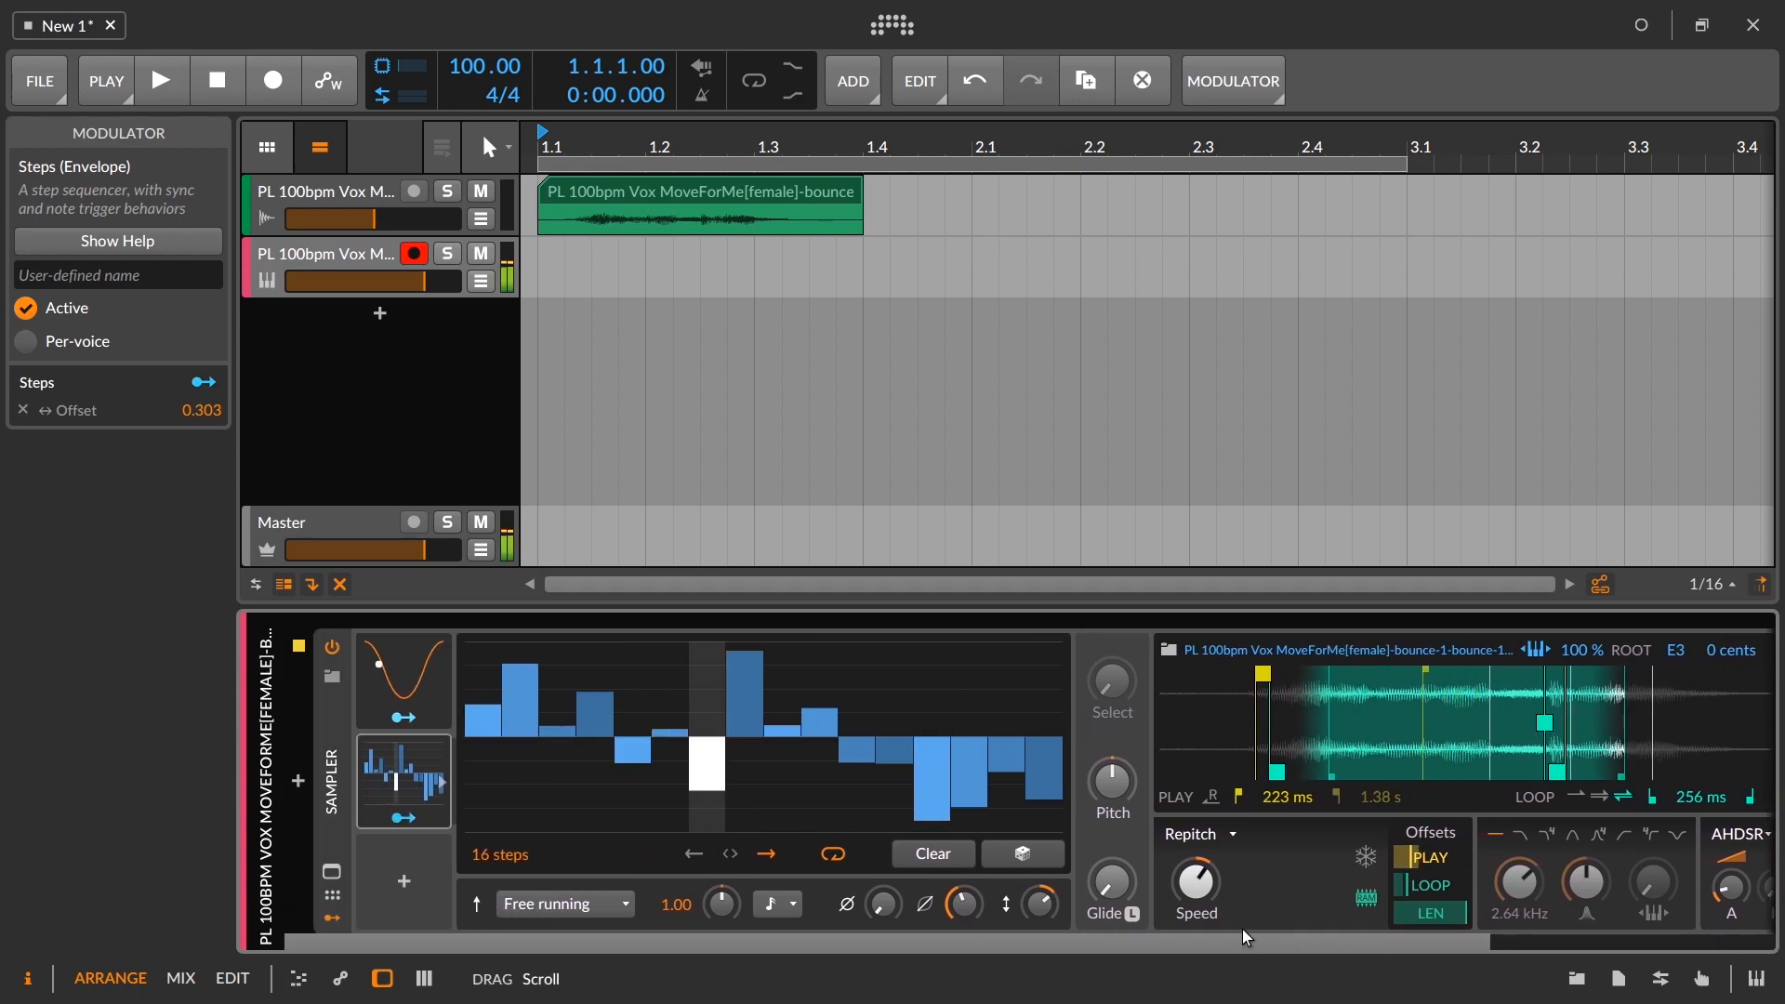
{"action": "left_click_drag", "start_coordinate": [665, 916], "coordinate": [666, 837]}
{"action": "left_click_drag", "start_coordinate": [666, 906], "coordinate": [721, 894]}
{"action": "left_click", "coordinate": [1023, 854]}
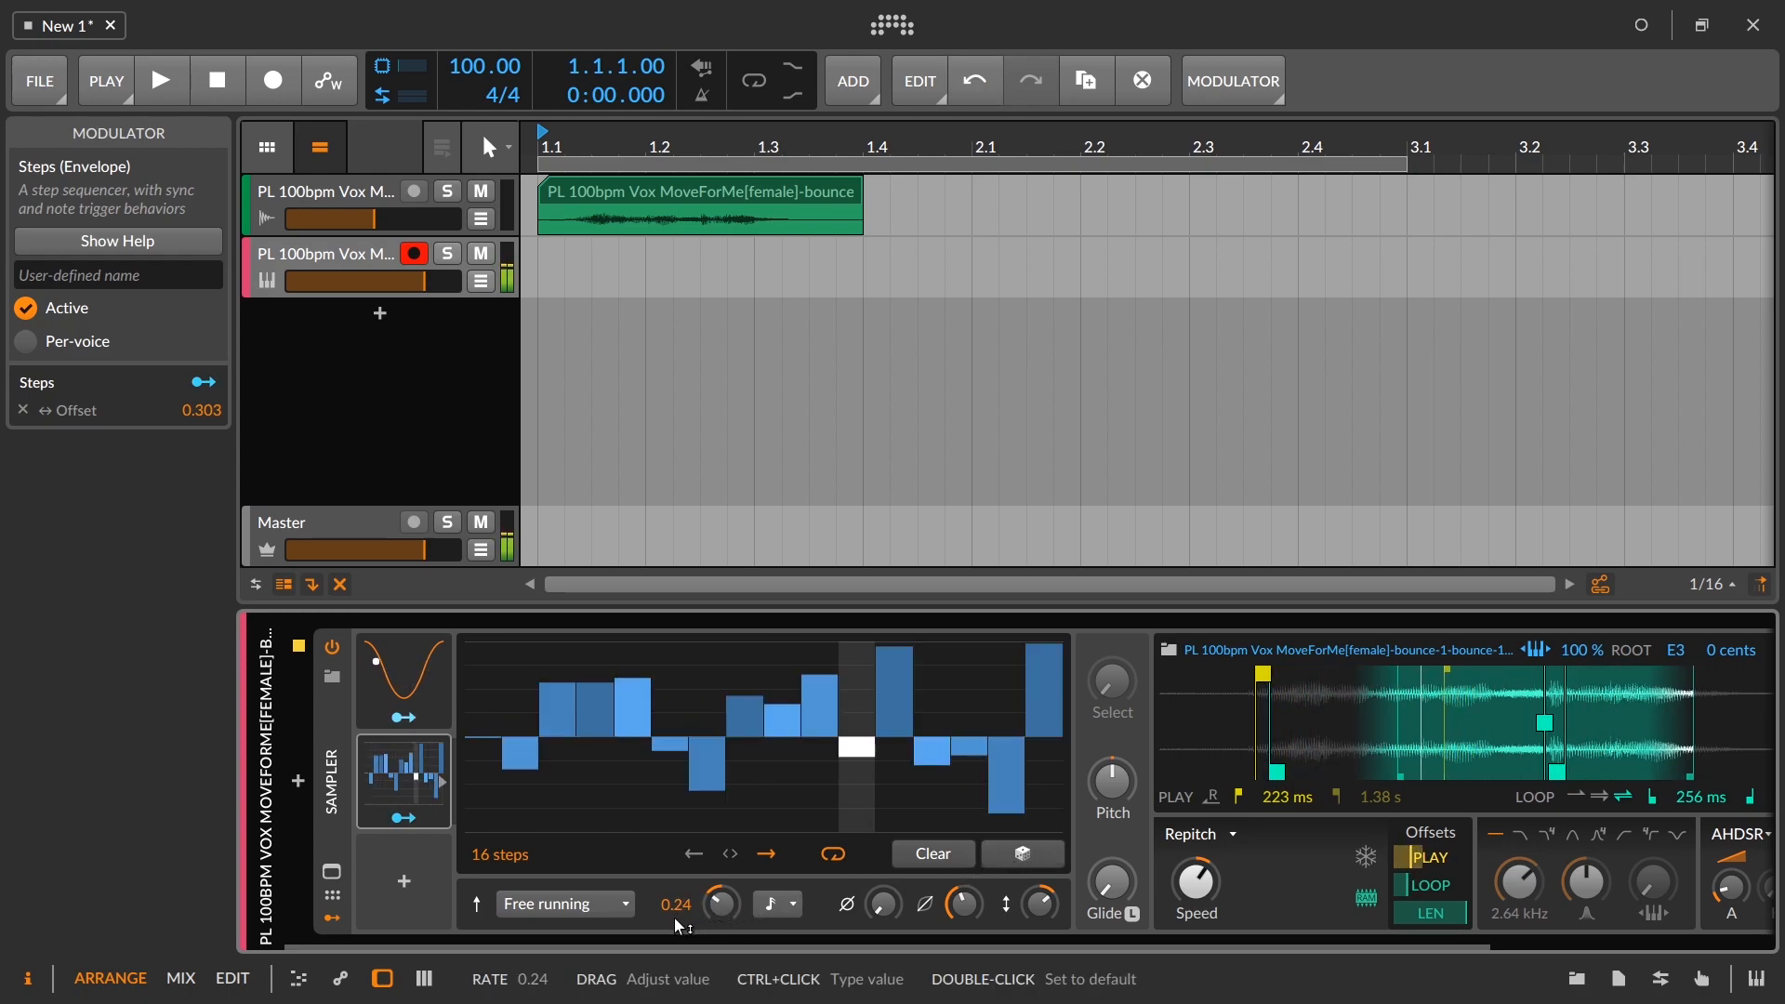
Step: Hand-draw a few step values, and extend the Steps modulator beyond 16 steps with a randomized pattern
{"action": "left_click_drag", "start_coordinate": [746, 829], "coordinate": [780, 835]}
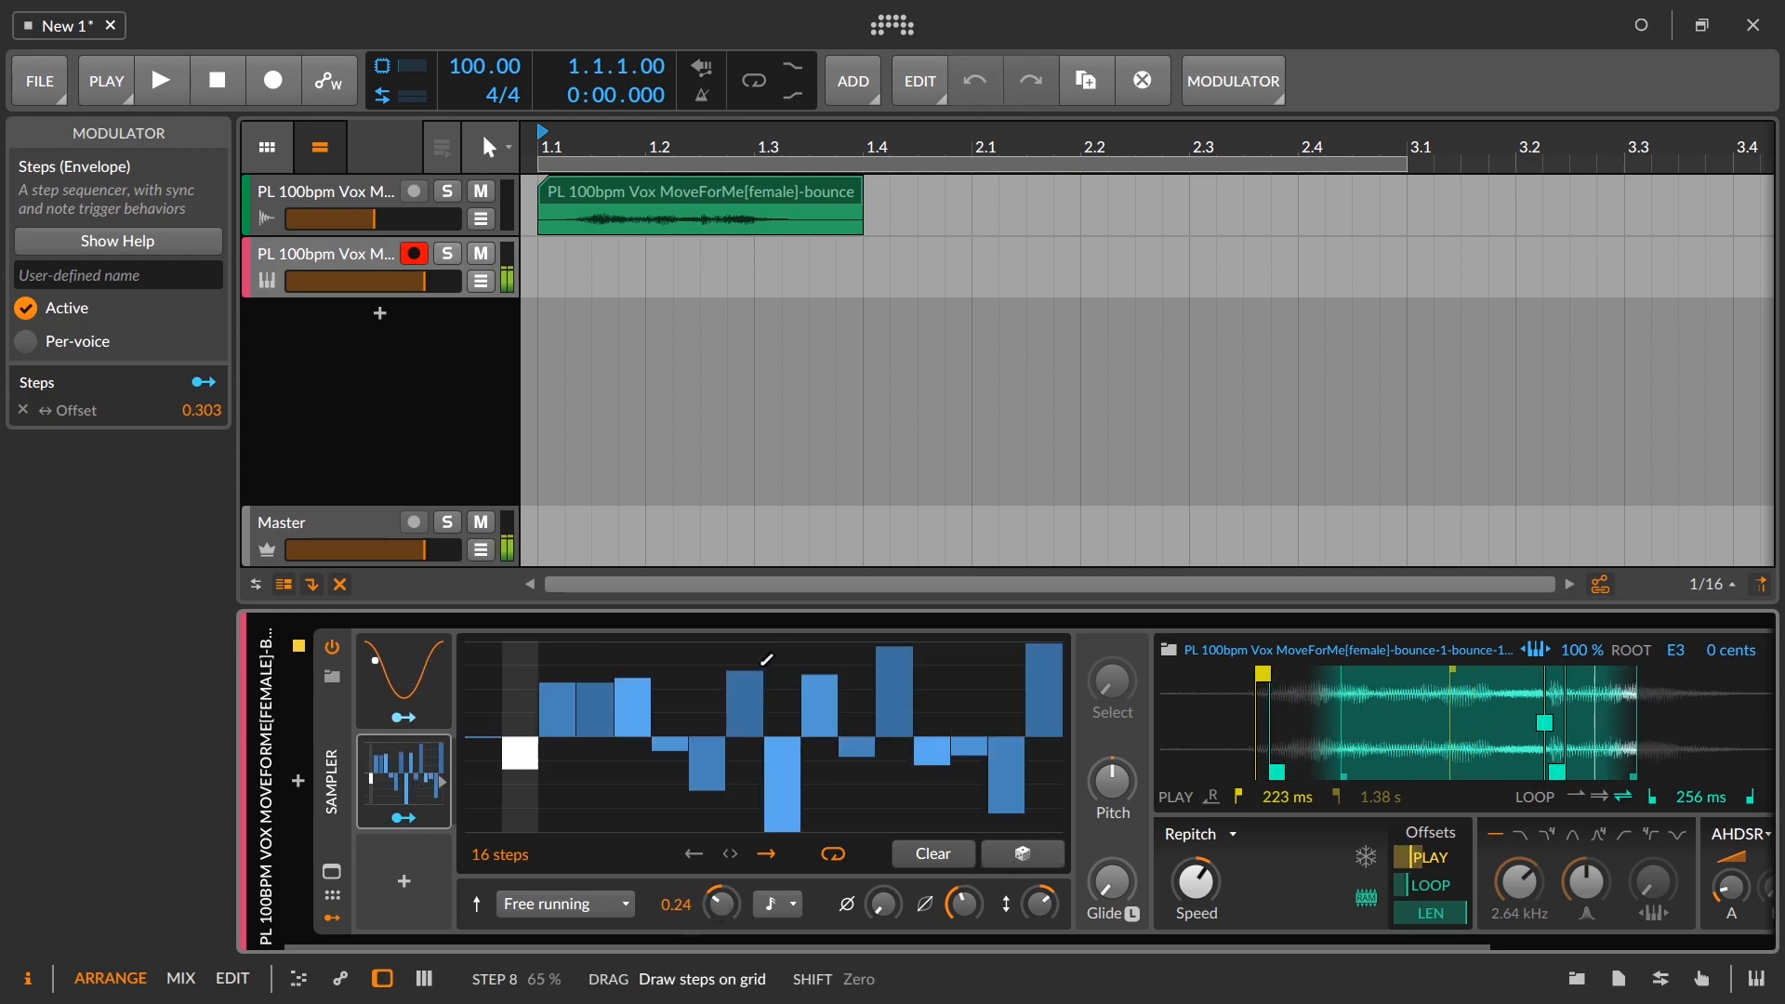
{"action": "left_click_drag", "start_coordinate": [744, 657], "coordinate": [781, 776]}
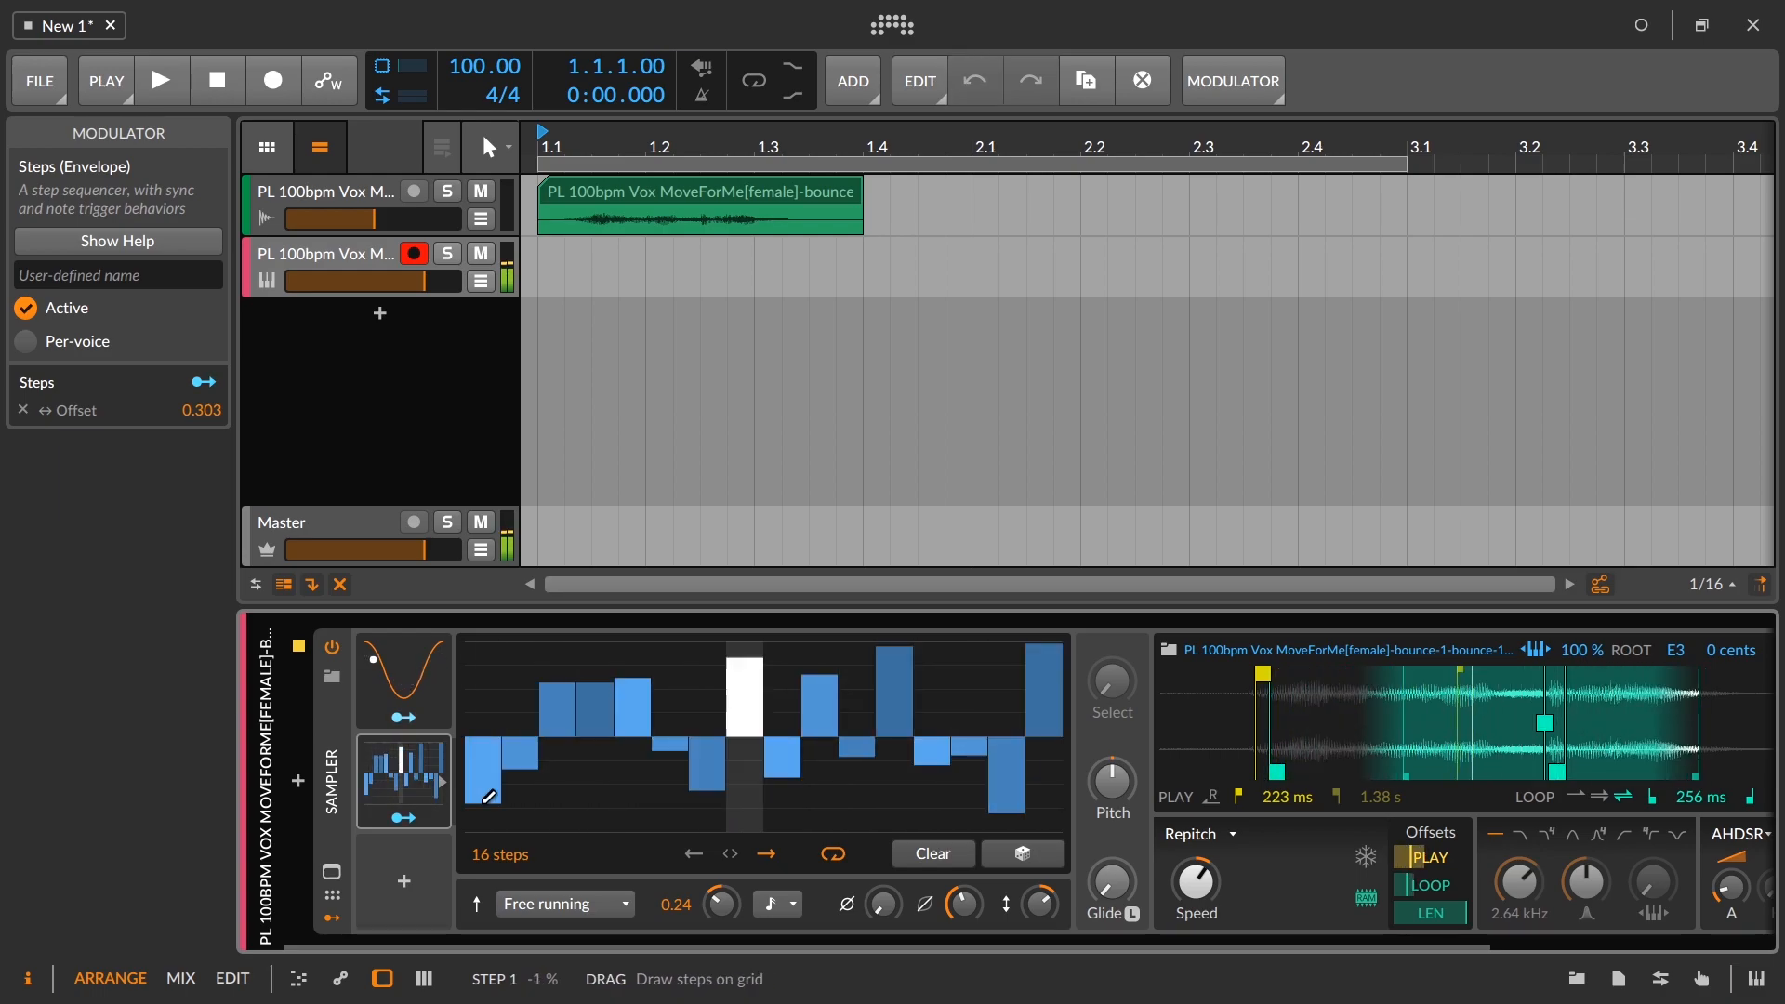
{"action": "left_click_drag", "start_coordinate": [539, 848], "coordinate": [540, 725]}
{"action": "left_click", "coordinate": [1021, 857]}
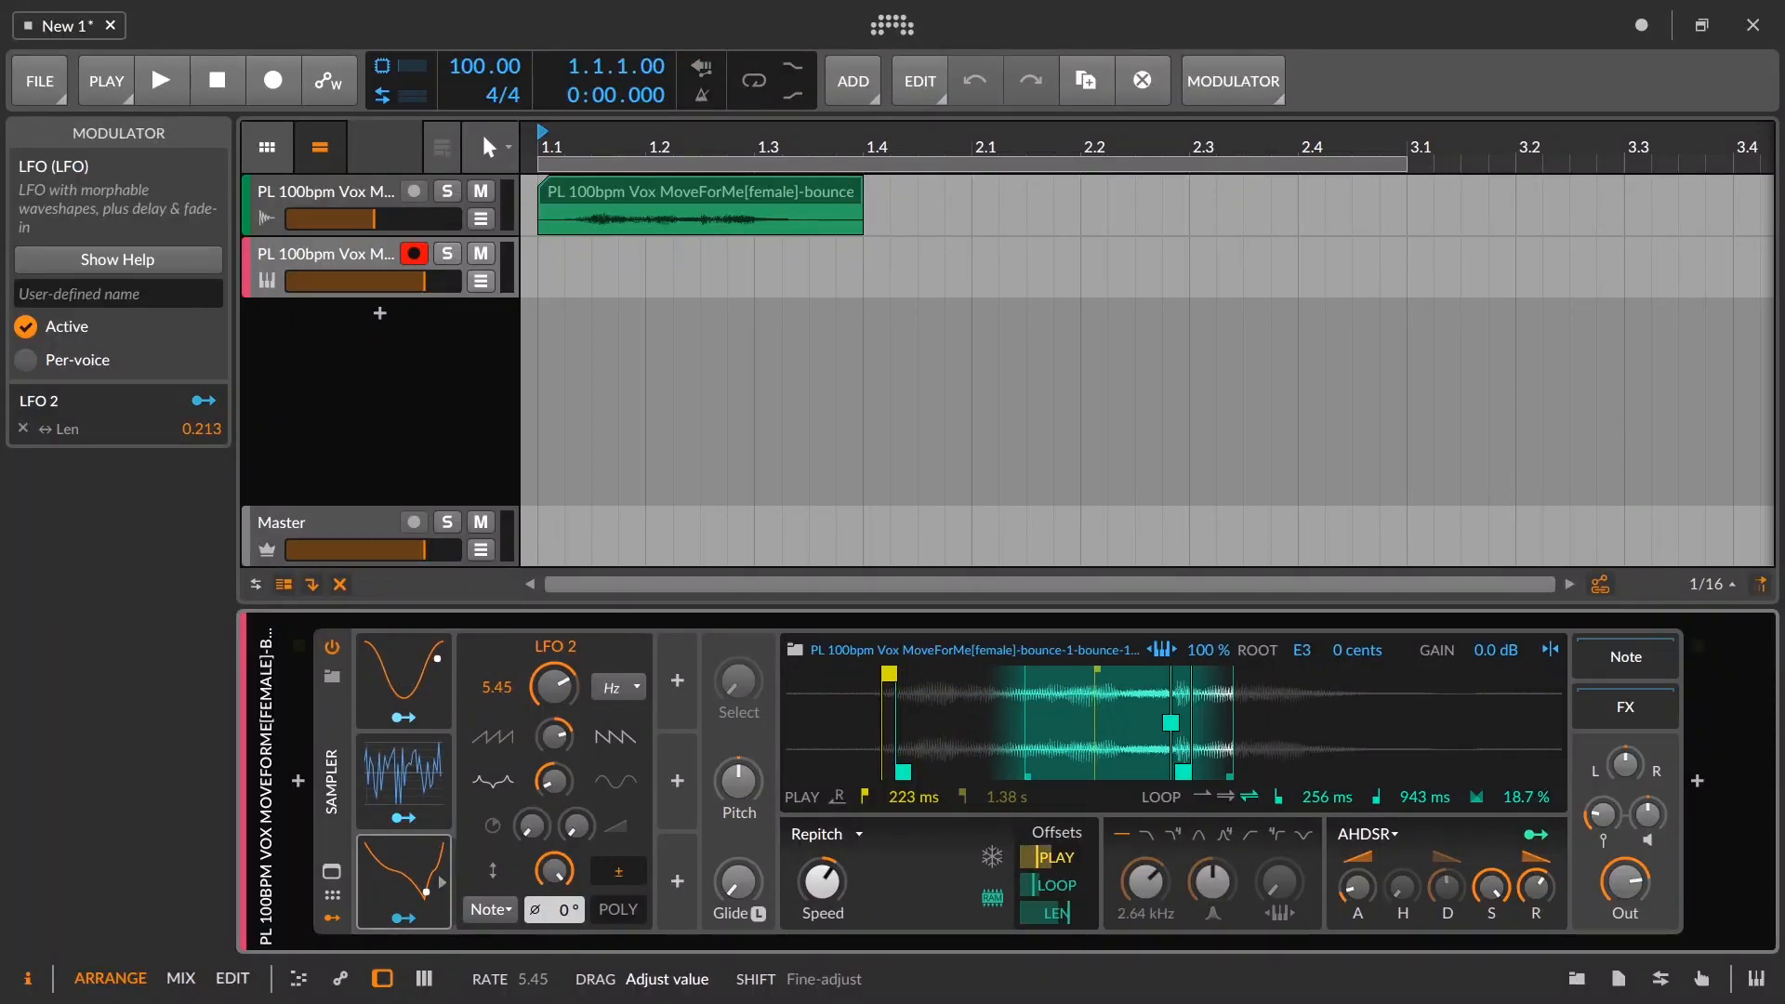
Step: Set LFO 2's rate to 3.50 Hz and lower its modulation amount
{"action": "mouse_move", "coordinate": [553, 687]}
{"action": "left_mouse_down"}
{"action": "mouse_move", "coordinate": [553, 707]}
{"action": "mouse_move", "coordinate": [577, 680]}
{"action": "left_mouse_up"}
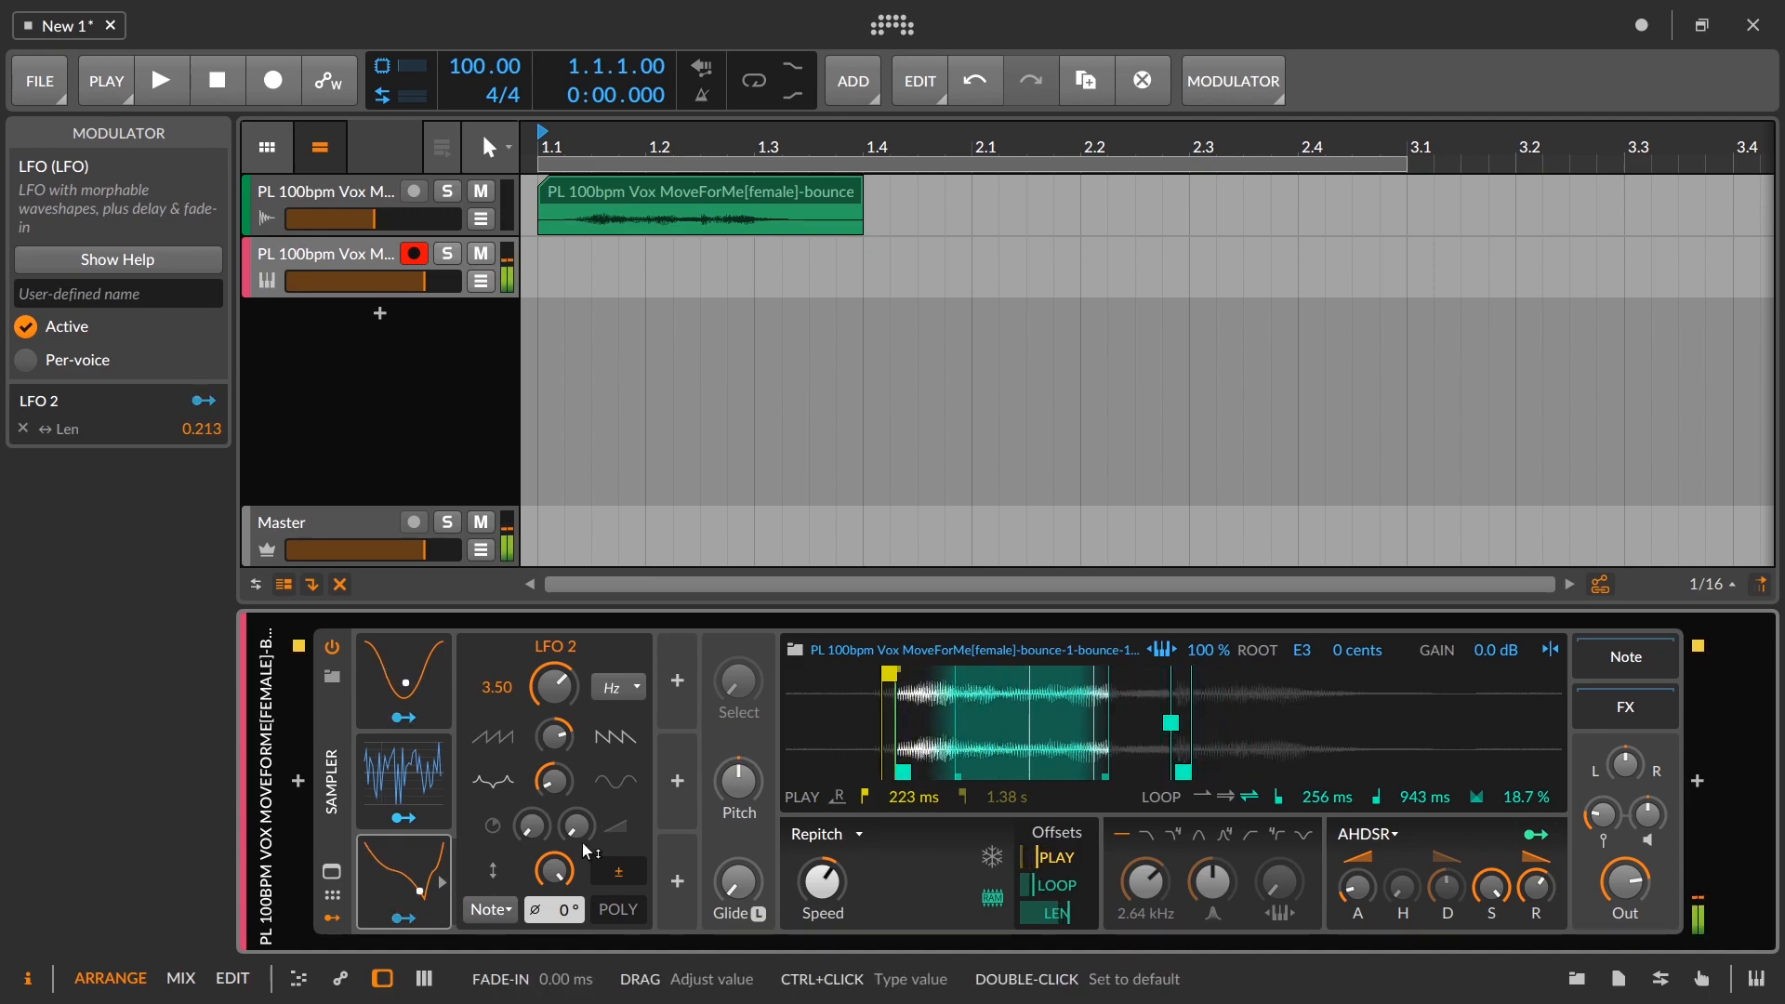
{"action": "left_click_drag", "start_coordinate": [556, 872], "coordinate": [555, 945]}
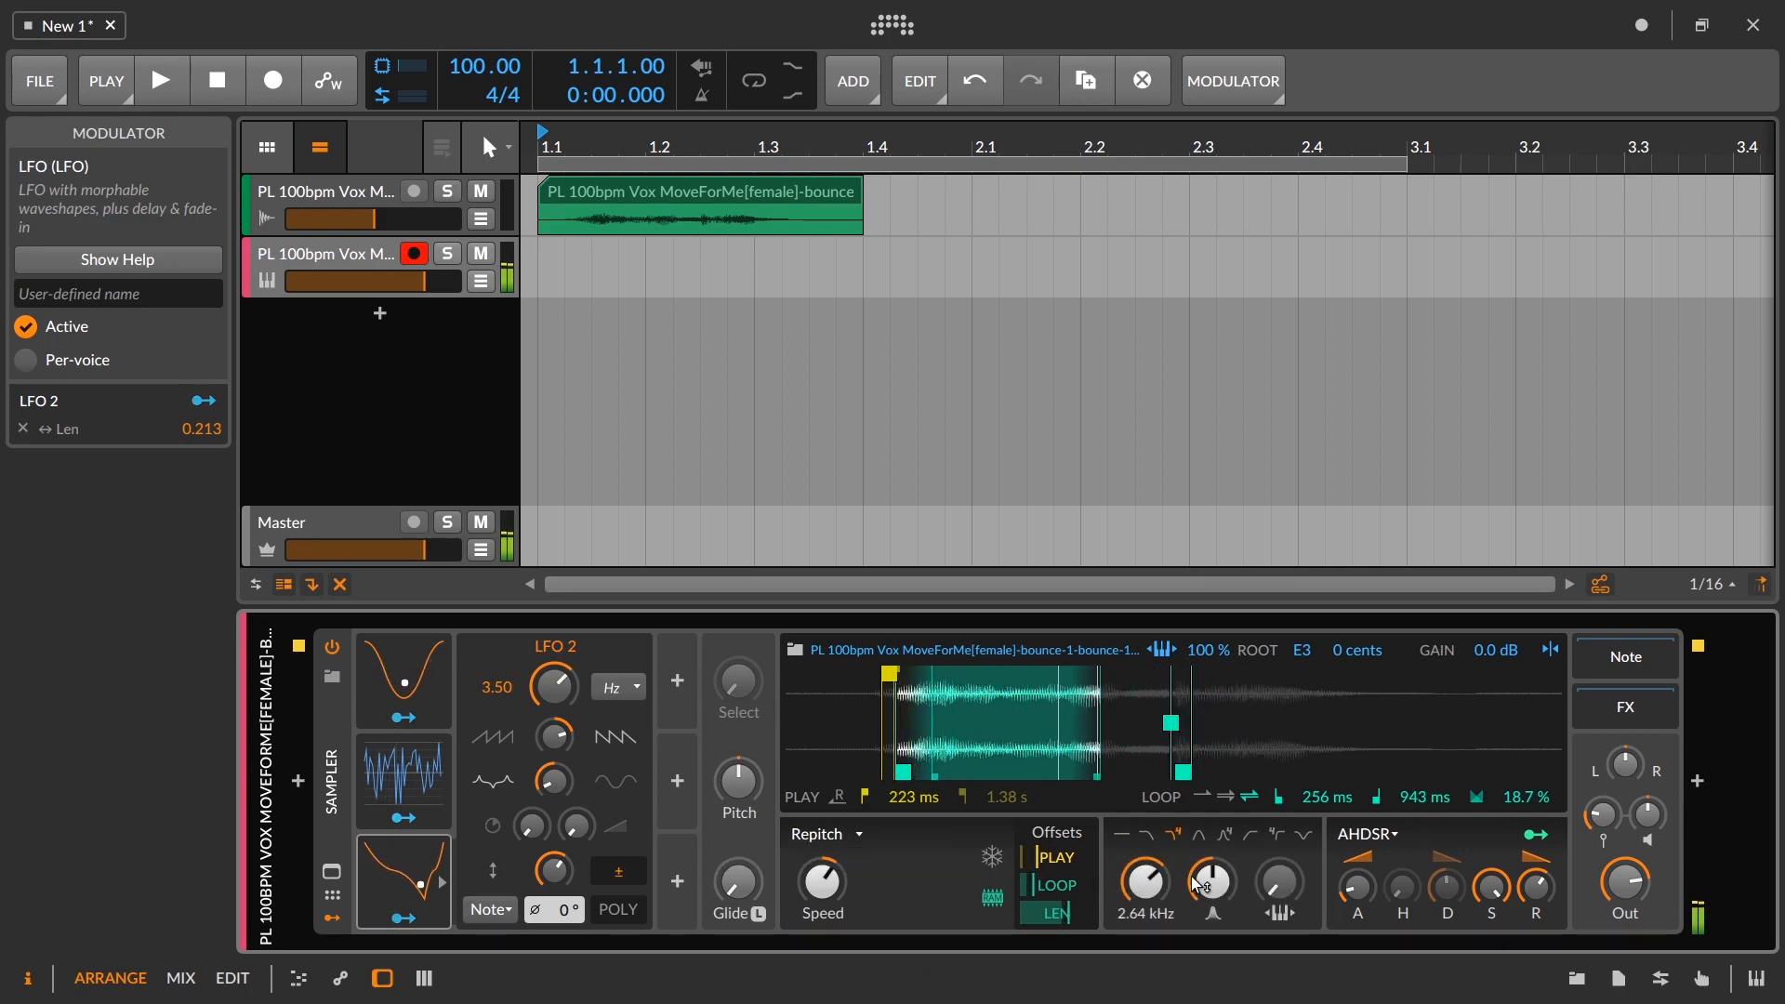
Step: Set the Sampler's filter cutoff to 1.07 kHz and raise its resonance and keyboard tracking
{"action": "left_click_drag", "start_coordinate": [1213, 880], "coordinate": [1279, 835]}
{"action": "left_click_drag", "start_coordinate": [1146, 882], "coordinate": [1145, 903]}
{"action": "left_click_drag", "start_coordinate": [1213, 881], "coordinate": [1146, 889]}
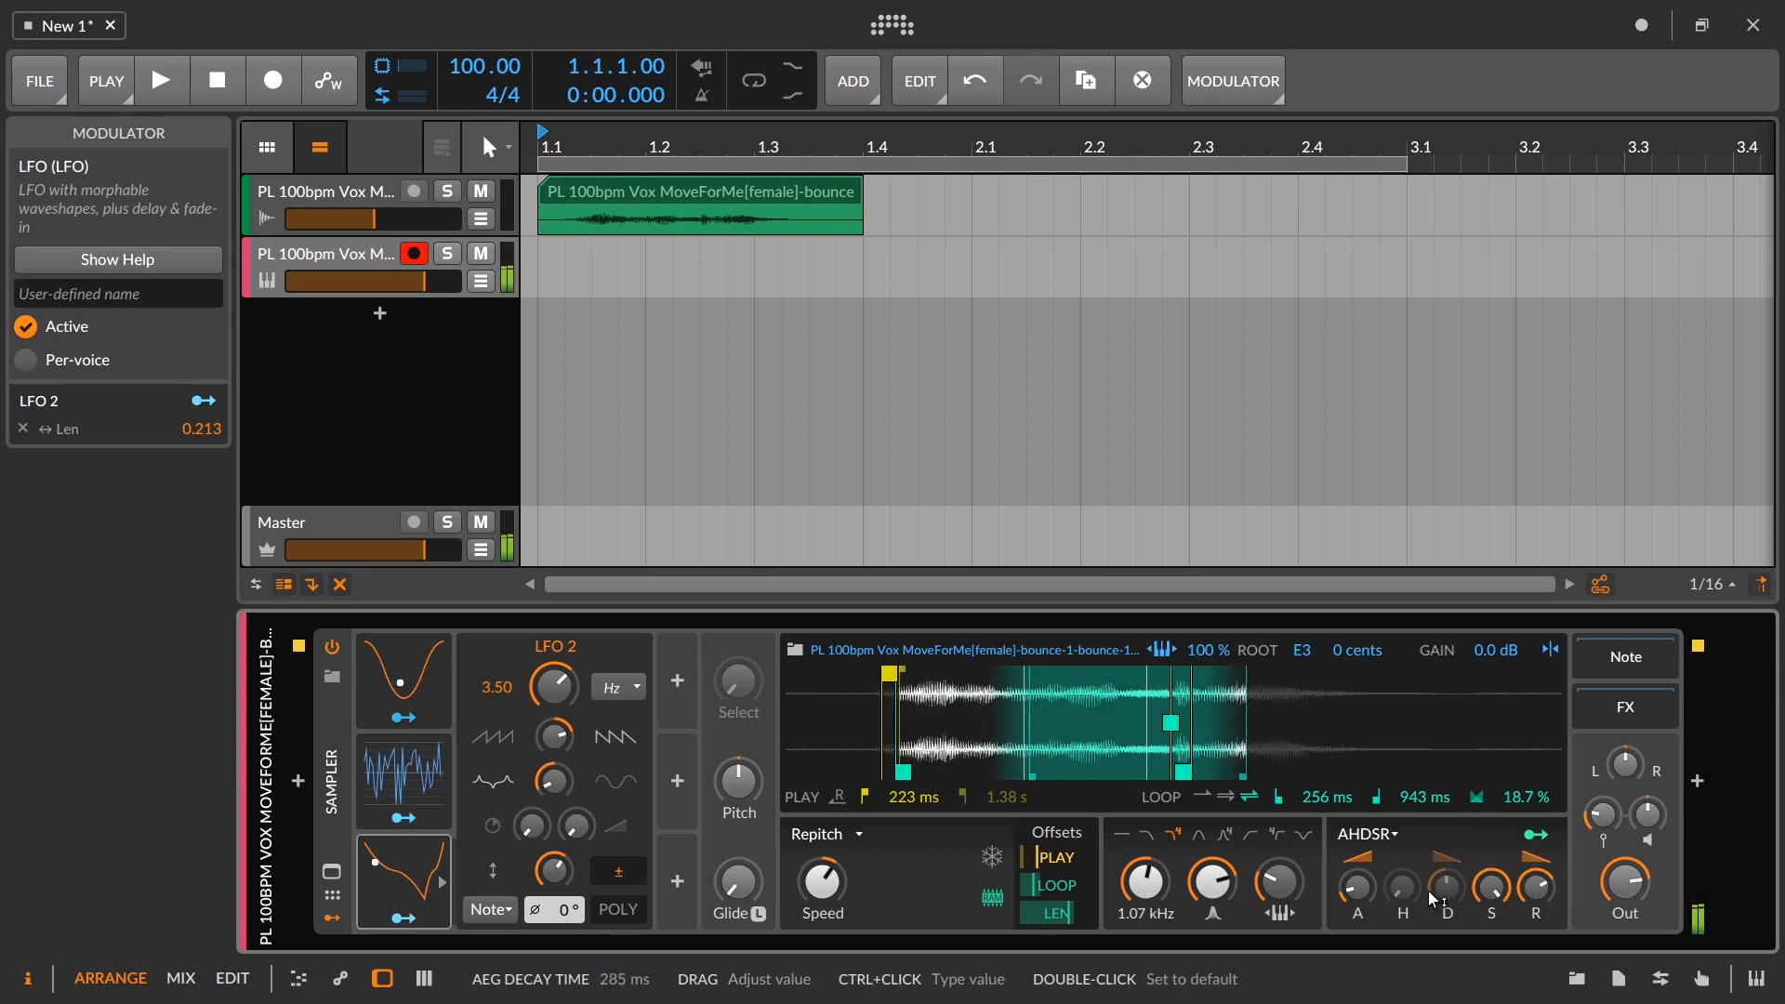
Step: Set the Sampler's voice stacking to 3
{"action": "left_click", "coordinate": [328, 727]}
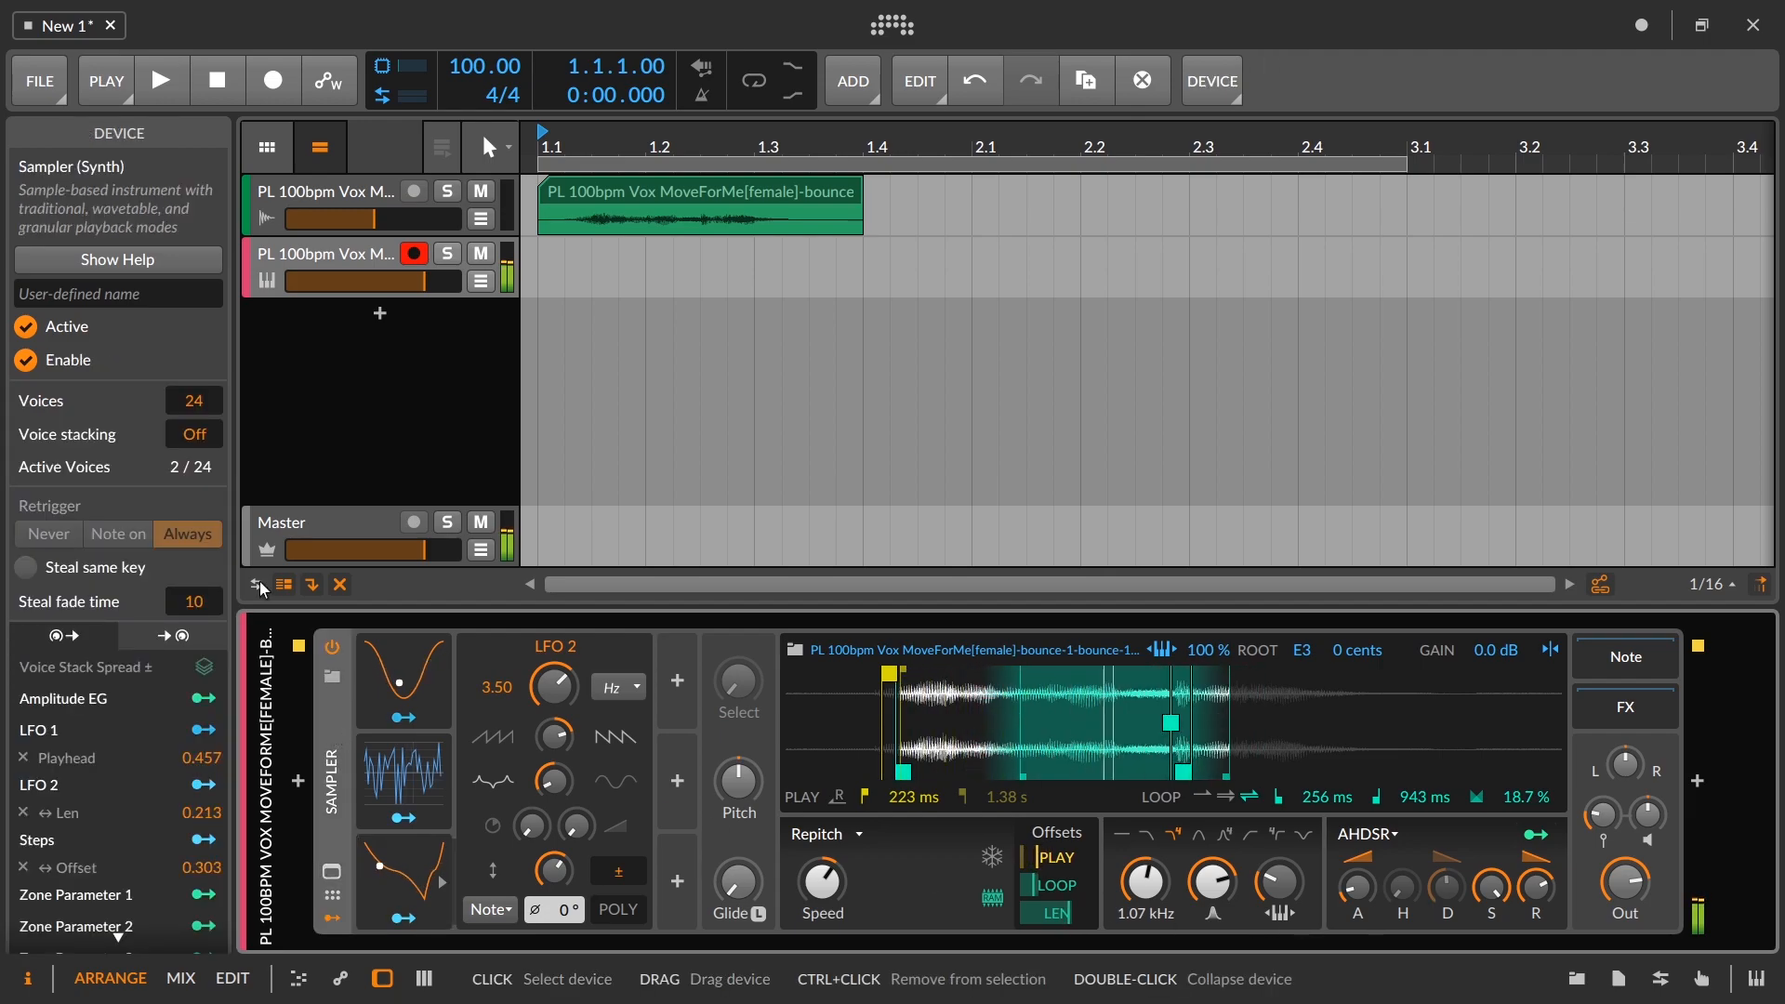
{"action": "left_click_drag", "start_coordinate": [192, 437], "coordinate": [192, 414]}
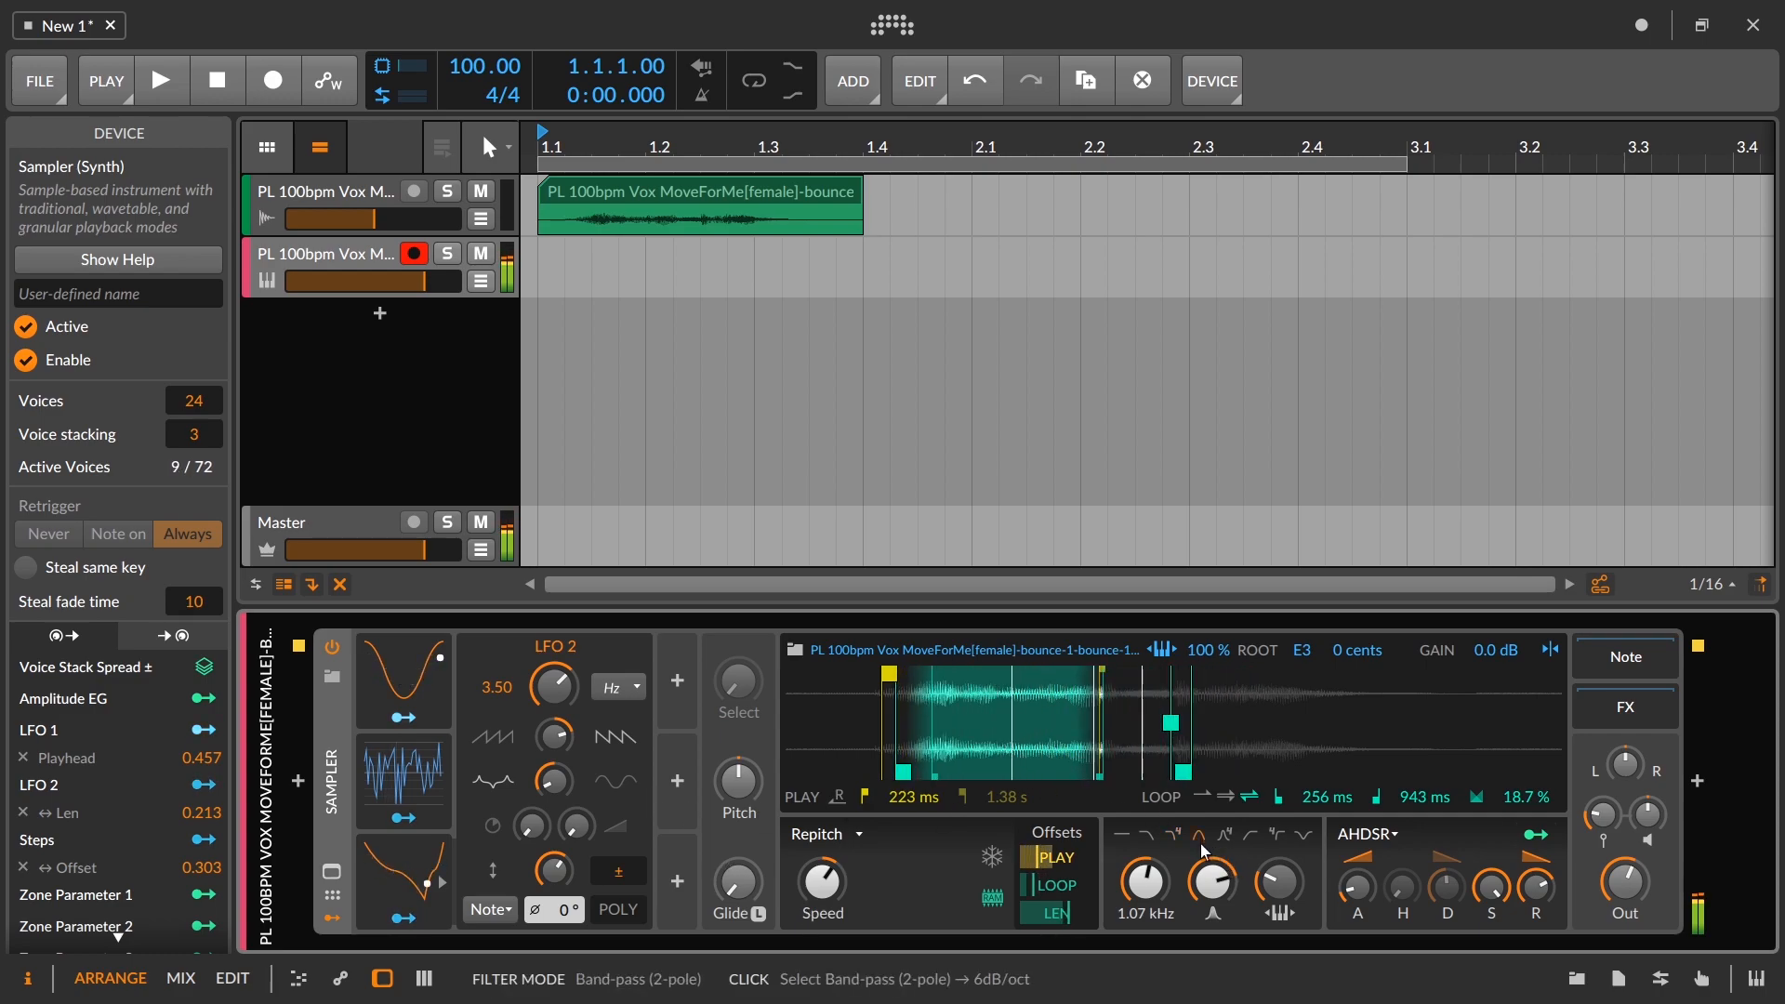
Step: Switch the filter to low-pass with a 2.26 kHz cutoff, and readjust its resonance and the Sampler's loop offset
{"action": "left_click_drag", "start_coordinate": [1145, 881], "coordinate": [1145, 913]}
{"action": "left_click_drag", "start_coordinate": [1212, 881], "coordinate": [1212, 968]}
{"action": "left_click", "coordinate": [1147, 836]}
{"action": "left_click_drag", "start_coordinate": [1146, 881], "coordinate": [1145, 840]}
{"action": "left_click_drag", "start_coordinate": [1212, 881], "coordinate": [1213, 840]}
{"action": "left_click_drag", "start_coordinate": [1038, 885], "coordinate": [1058, 839]}
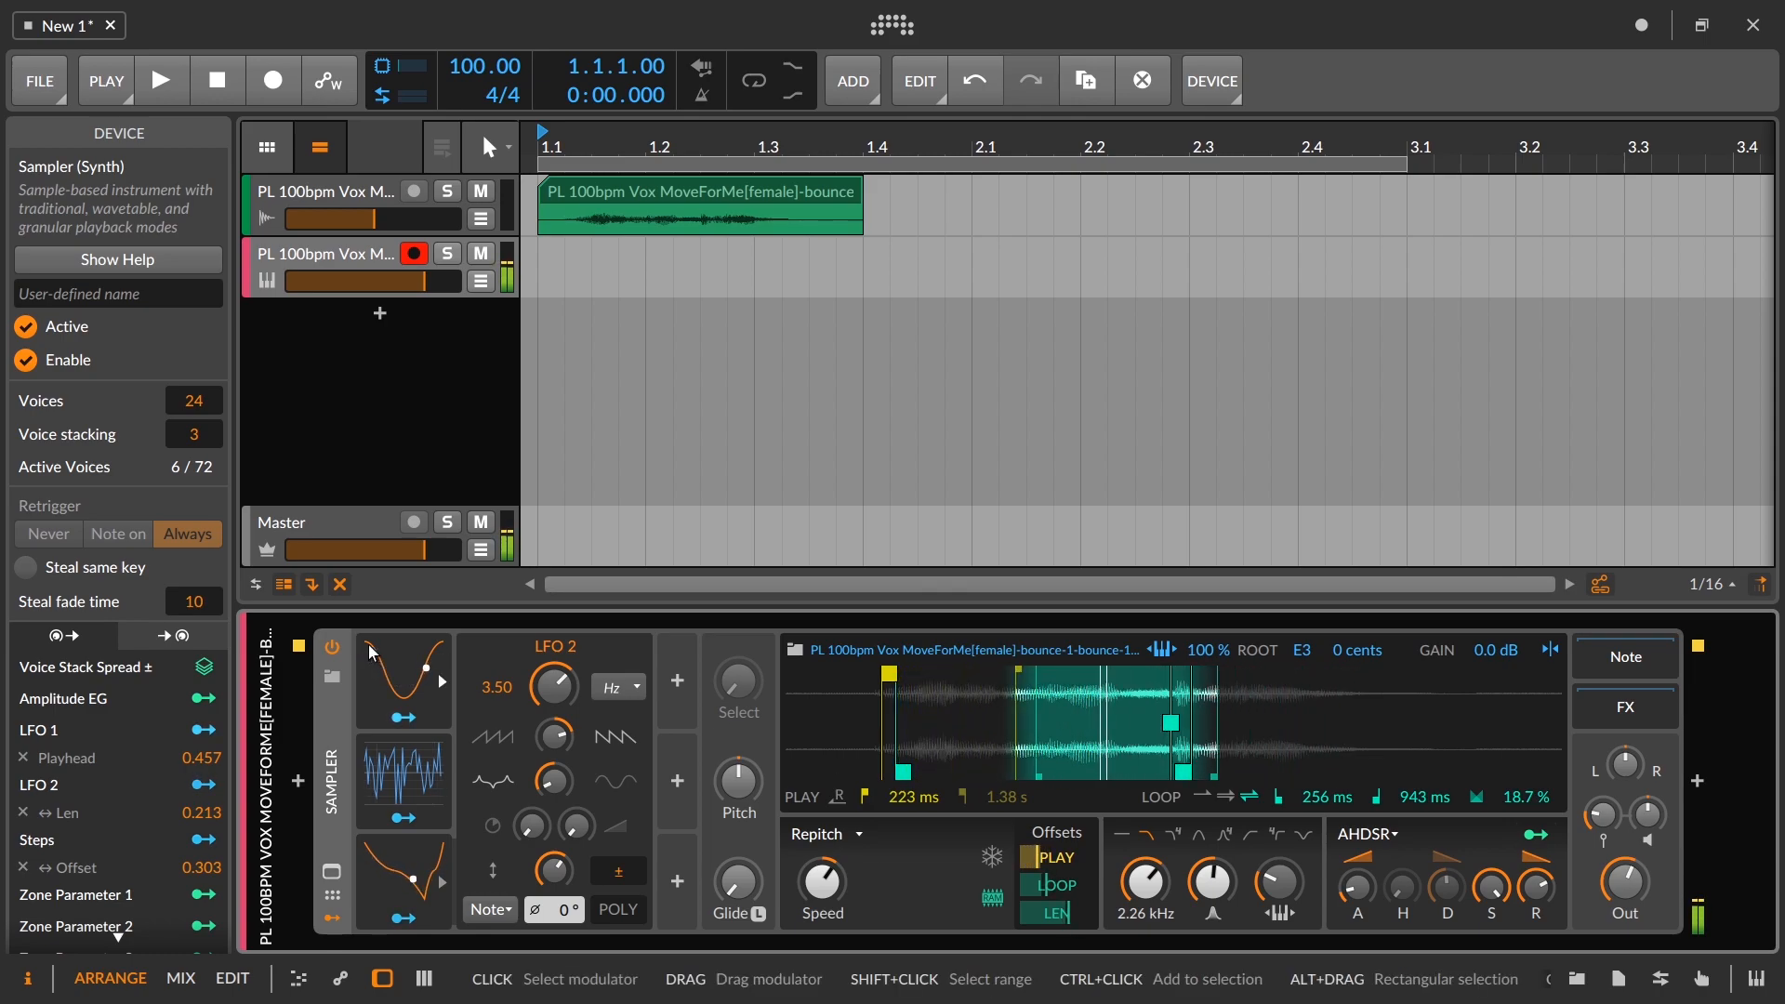
Step: Map Voice Stack Spread to the Sampler's pitch at 0.033 and its pan at -0.367
{"action": "left_click", "coordinate": [204, 667]}
{"action": "mouse_move", "coordinate": [739, 781]}
{"action": "left_mouse_down"}
{"action": "mouse_move", "coordinate": [739, 744]}
{"action": "mouse_move", "coordinate": [739, 775]}
{"action": "left_mouse_up"}
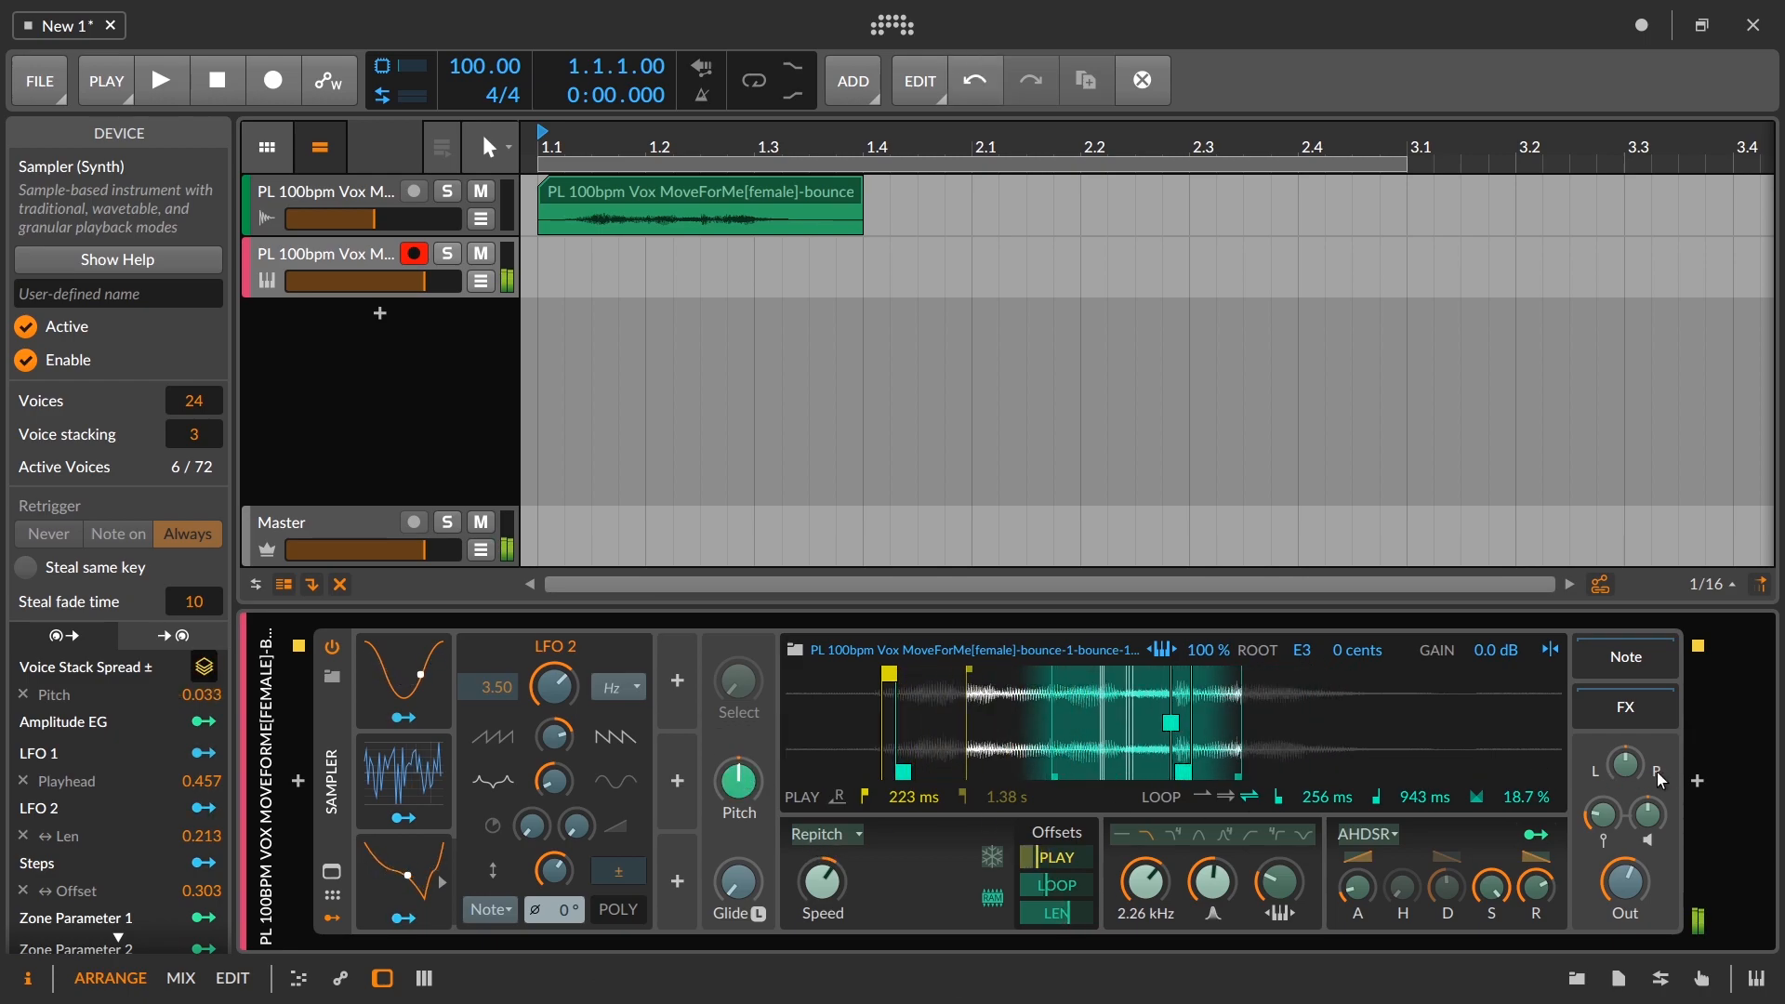
{"action": "left_click_drag", "start_coordinate": [1626, 776], "coordinate": [1626, 810]}
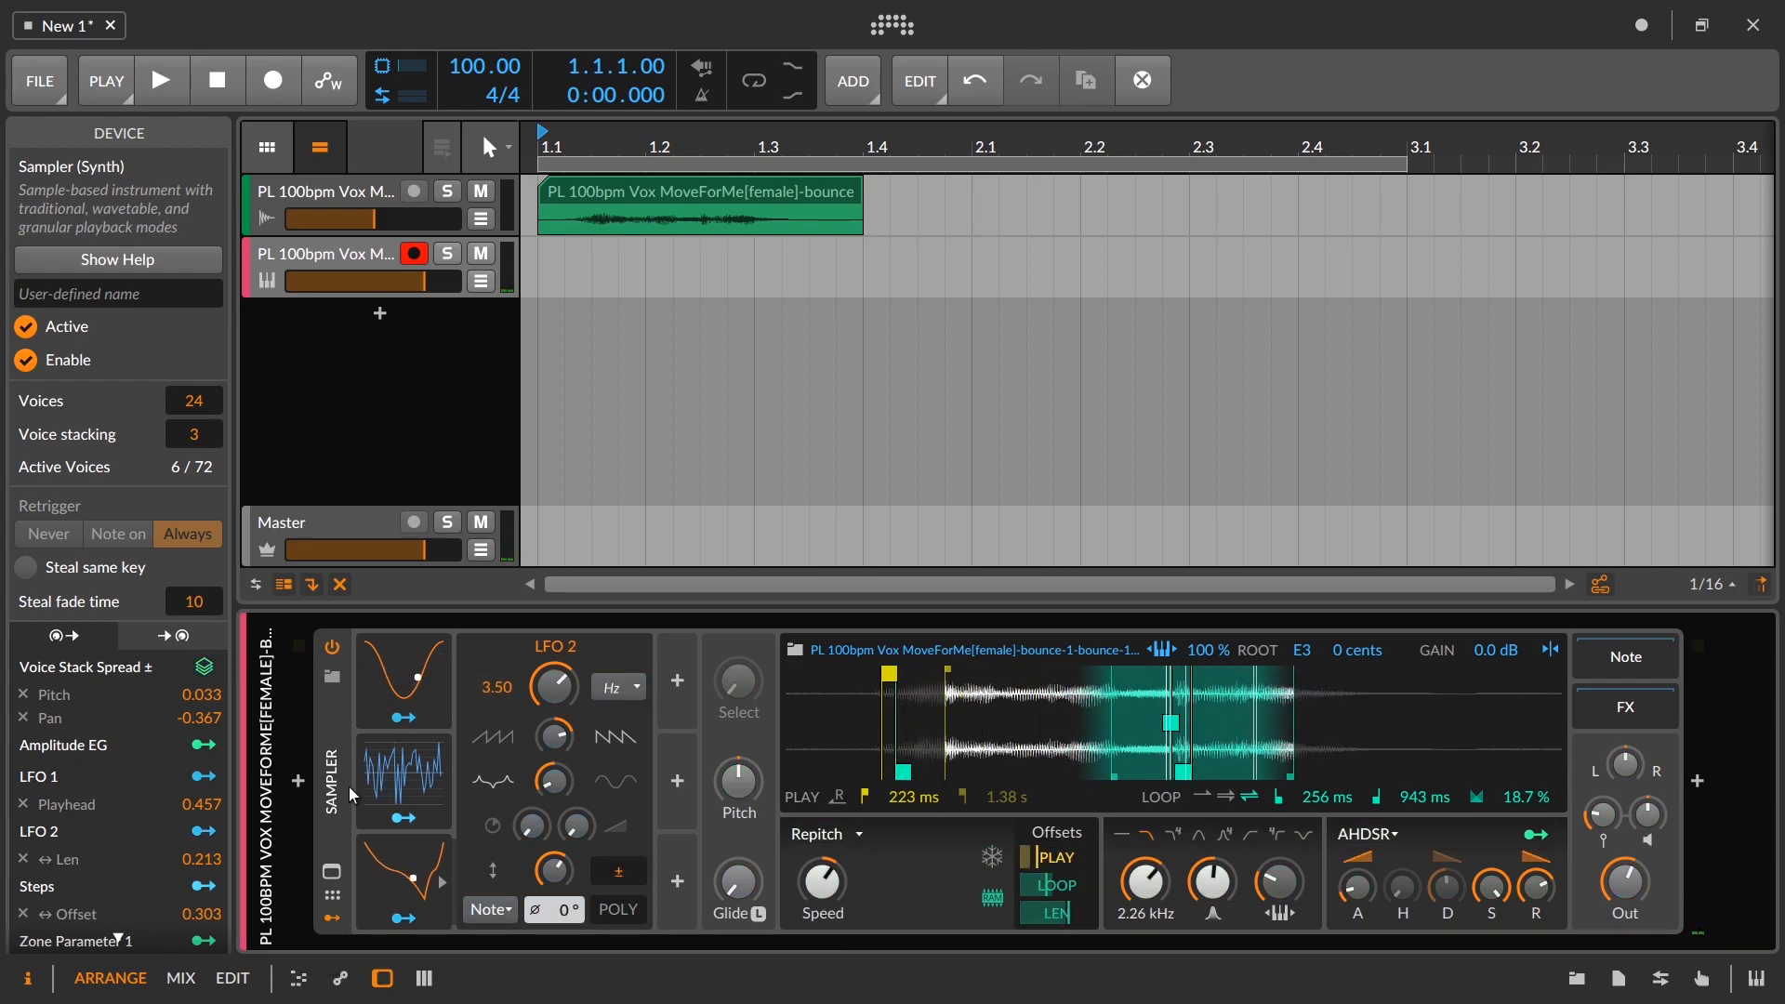
Step: Set the amplitude envelope's attack to 13.6 ms and adjust its release time
{"action": "left_click_drag", "start_coordinate": [1368, 893], "coordinate": [1374, 879]}
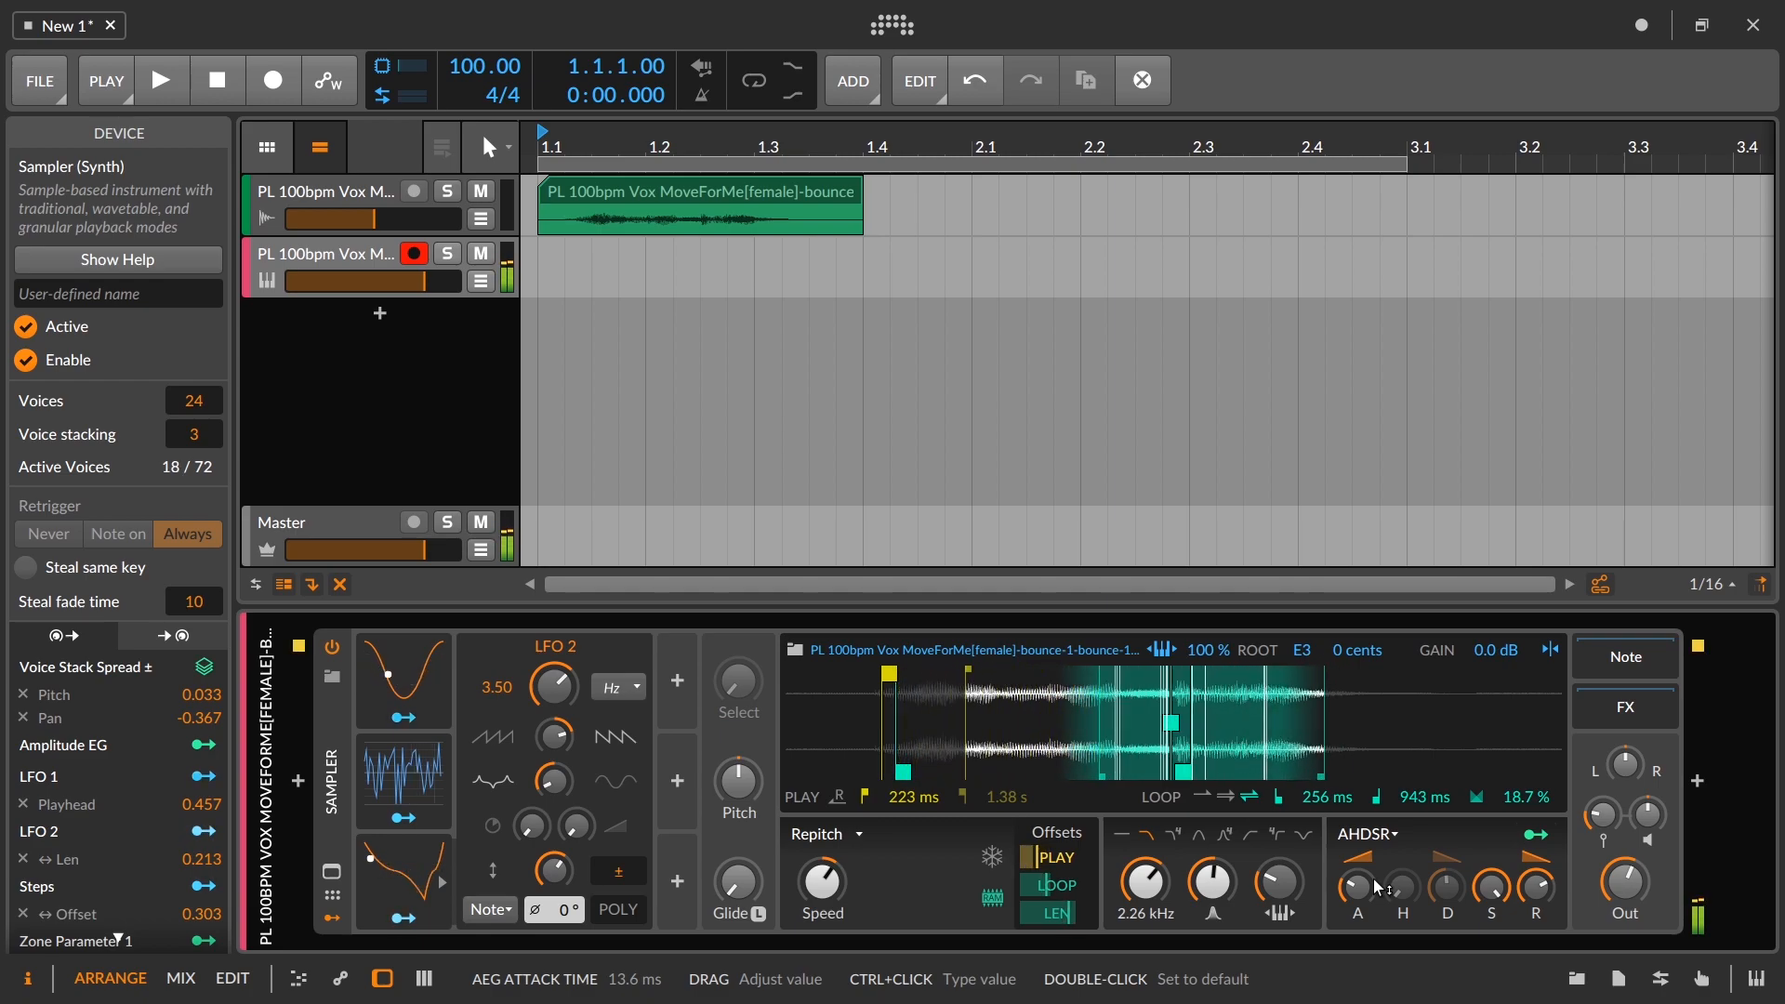
{"action": "left_click_drag", "start_coordinate": [1535, 892], "coordinate": [1535, 875]}
{"action": "left_click_drag", "start_coordinate": [1537, 858], "coordinate": [1541, 865]}
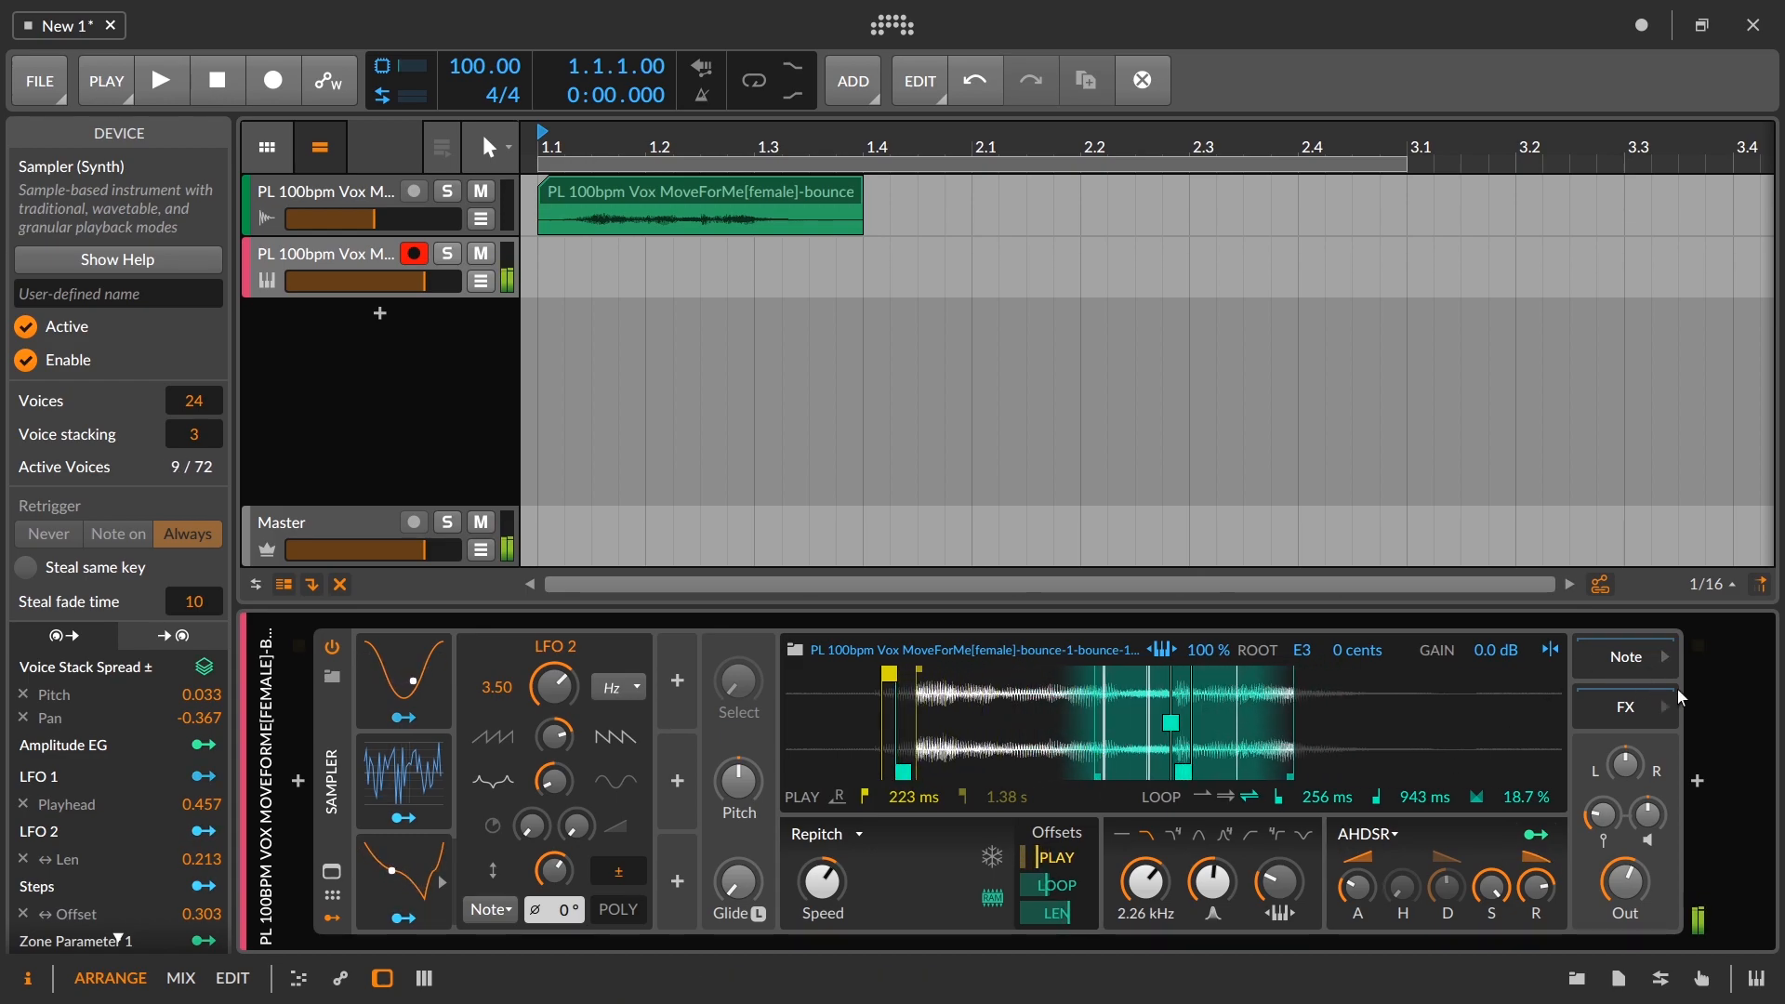
Step: Insert a Multiband FX-2 after the Sampler and search for a Tool device for its low band
{"action": "left_click", "coordinate": [1696, 779]}
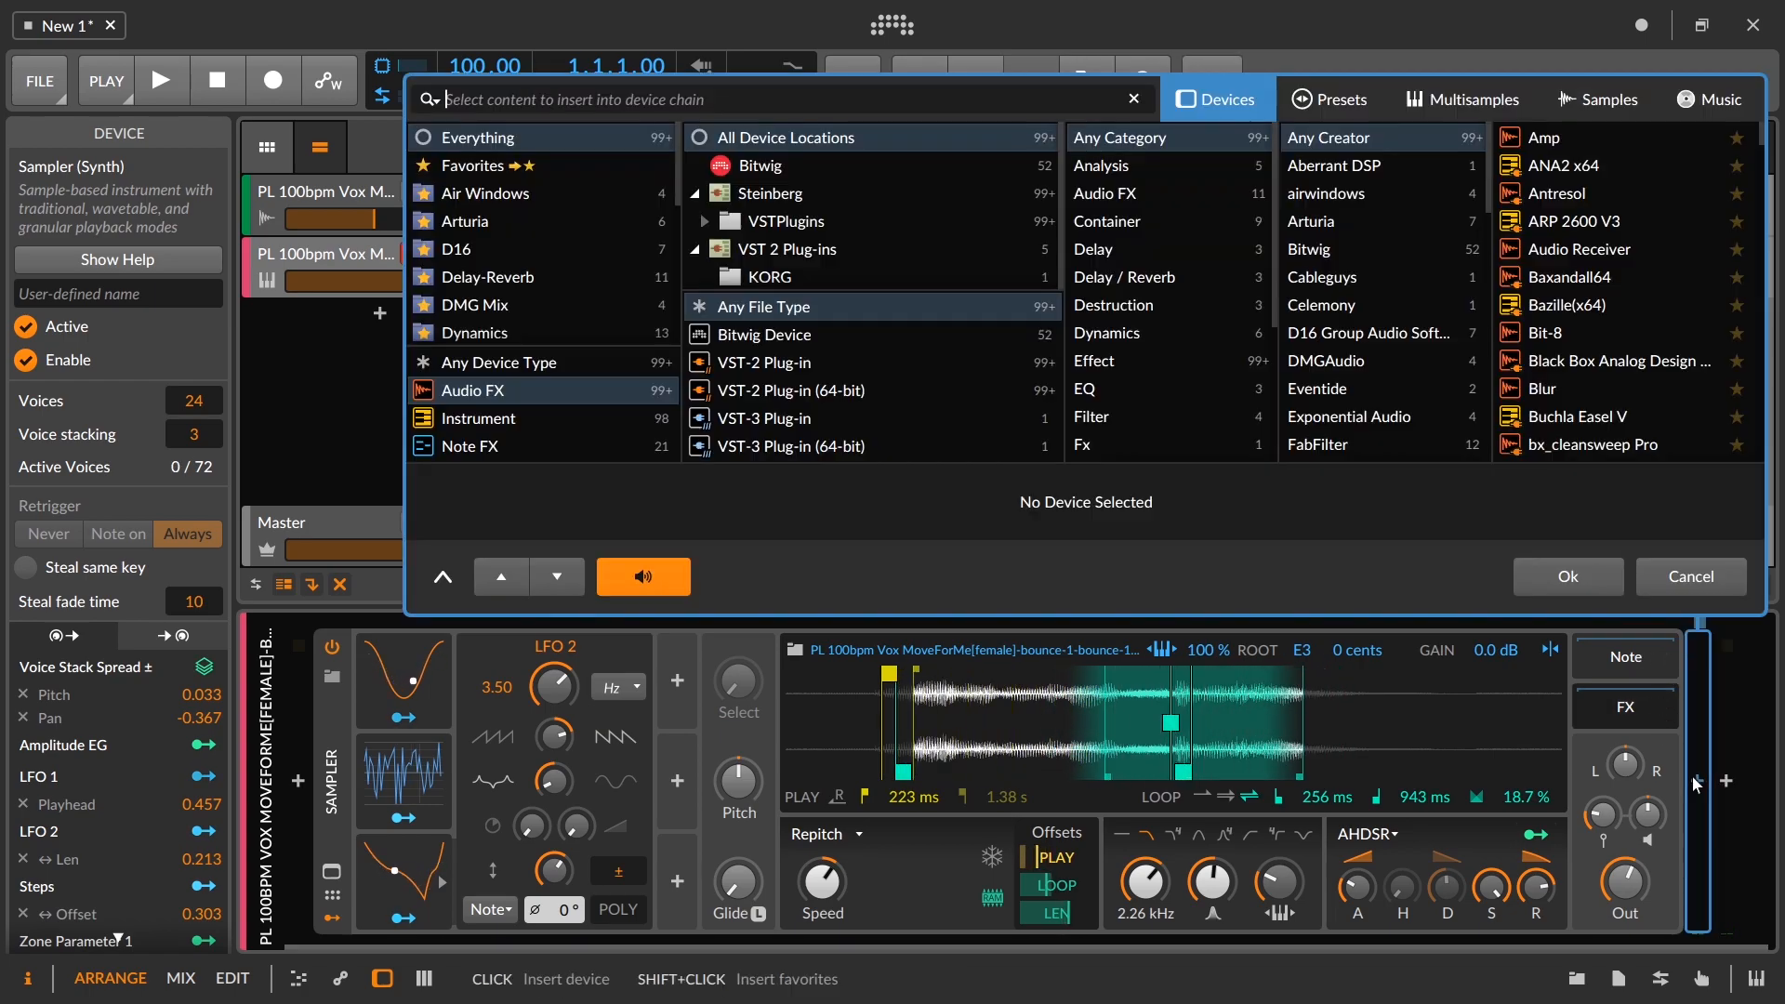
{"action": "type", "text": "multi"}
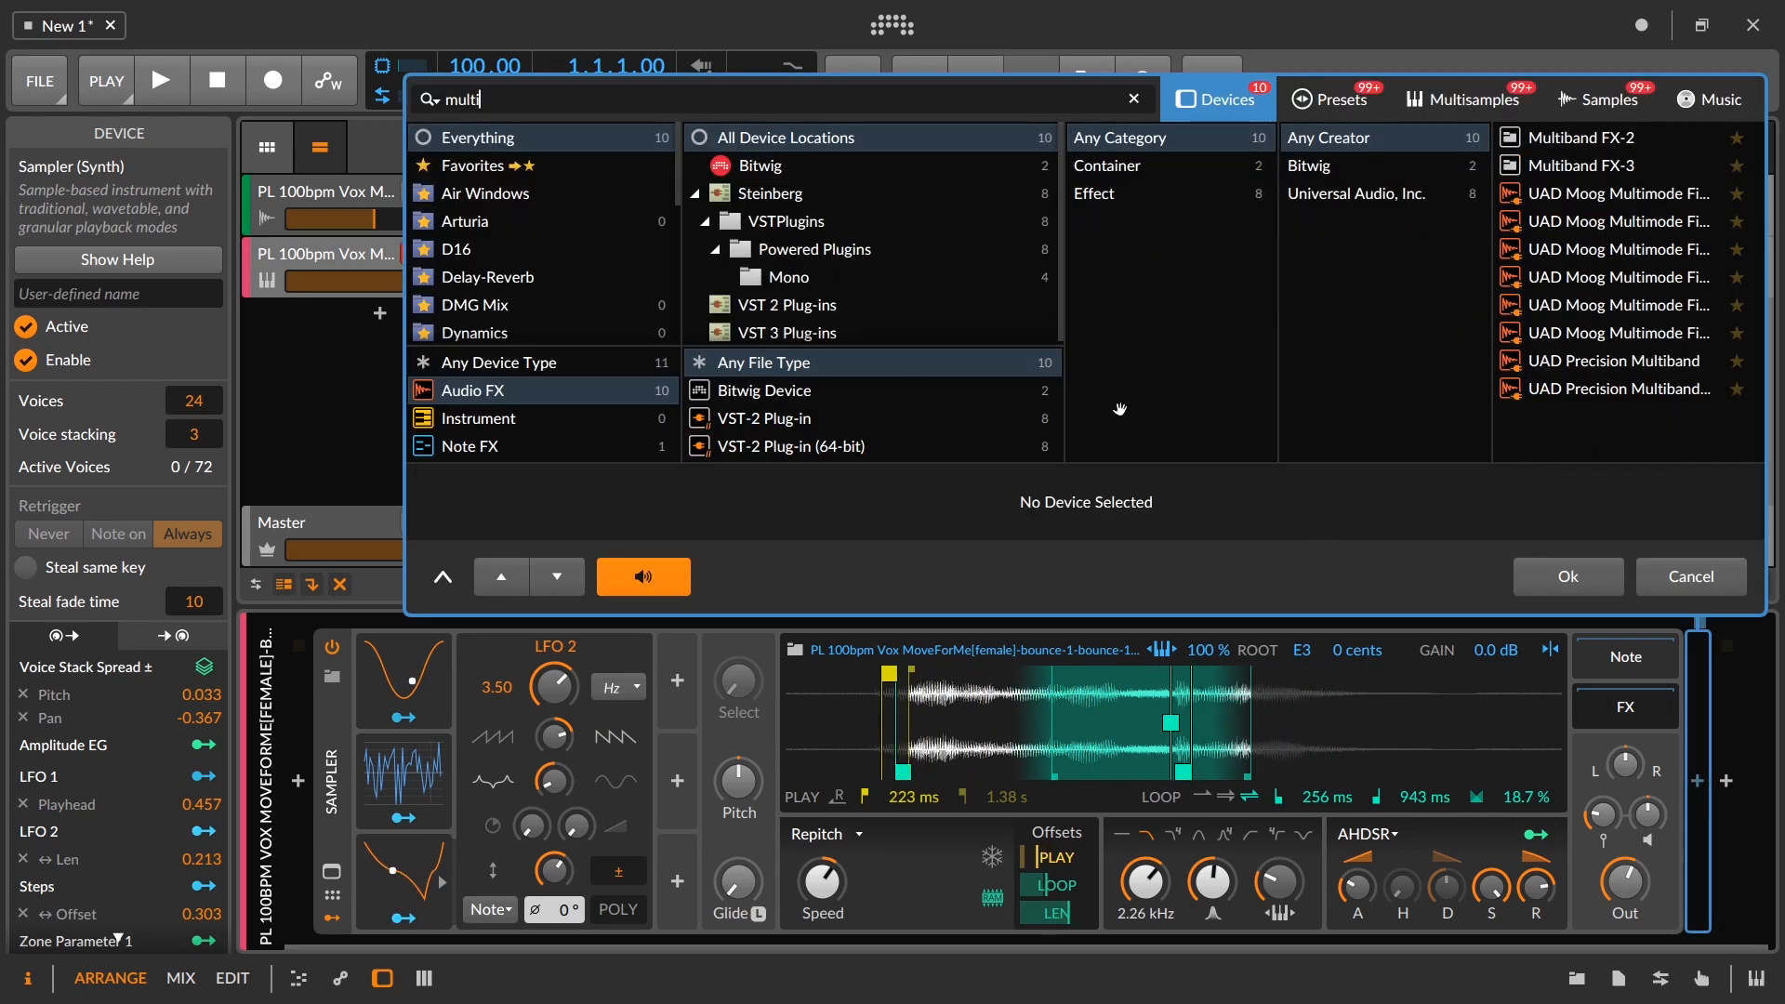
{"action": "key", "text": "Down"}
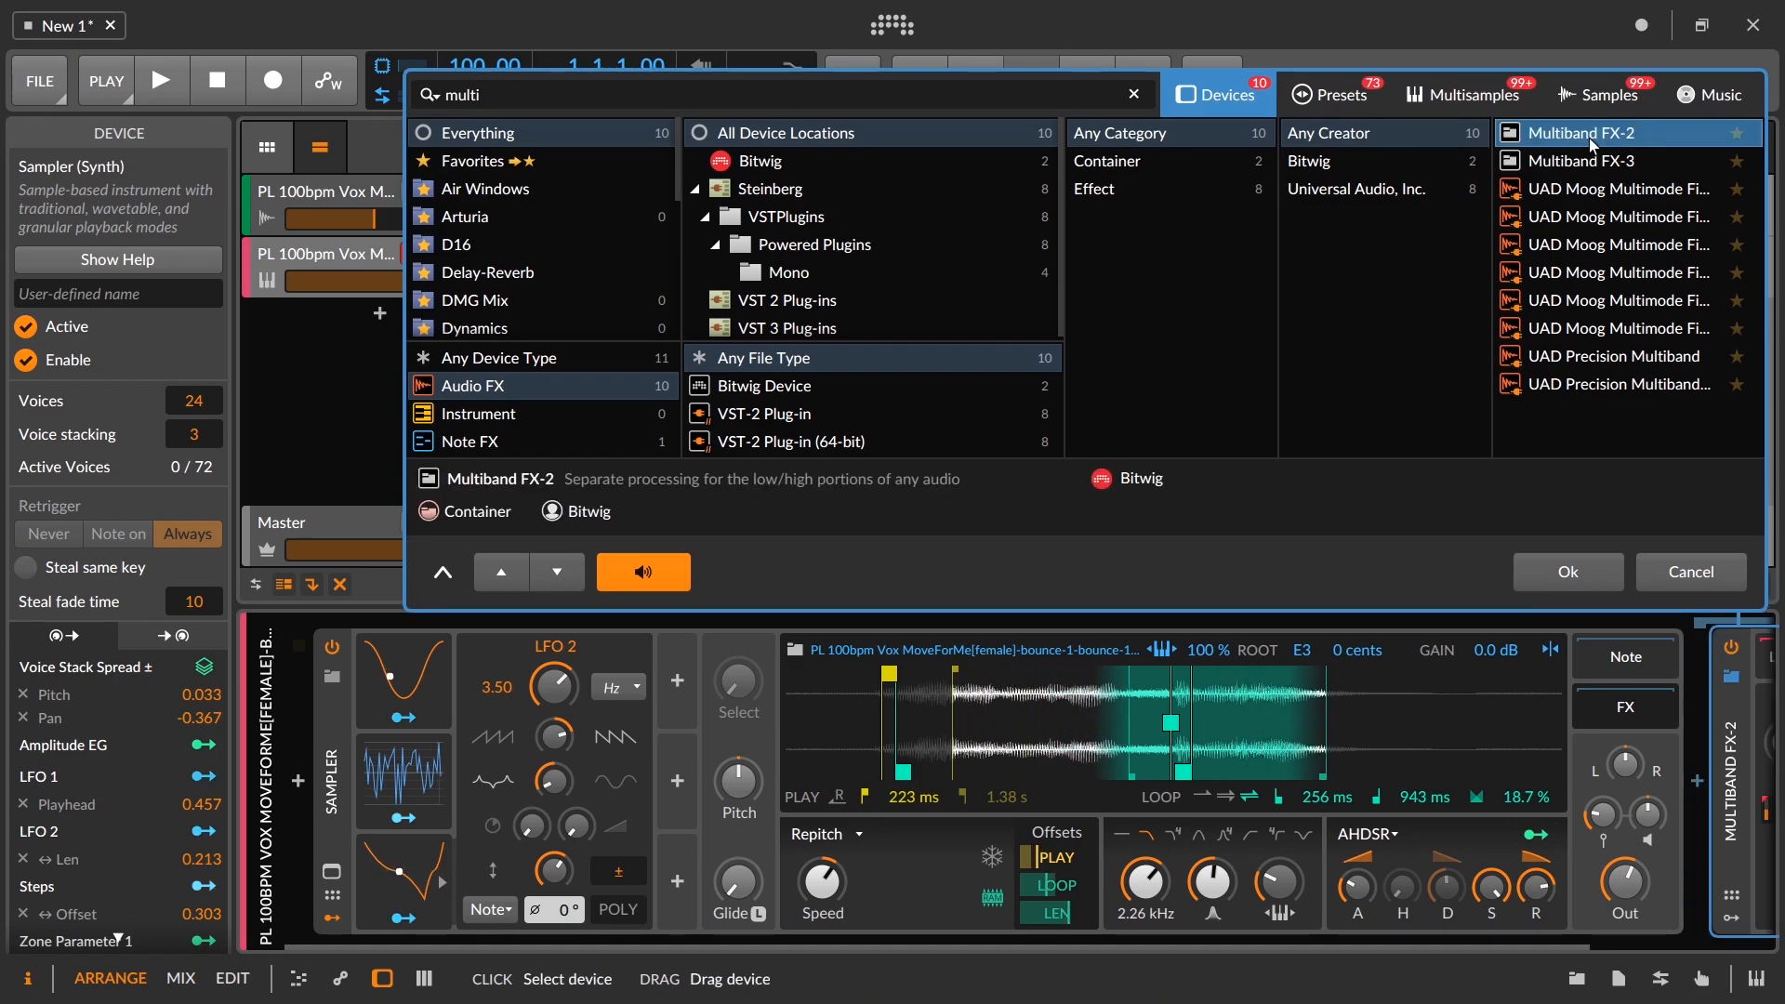
{"action": "left_click", "coordinate": [1604, 582]}
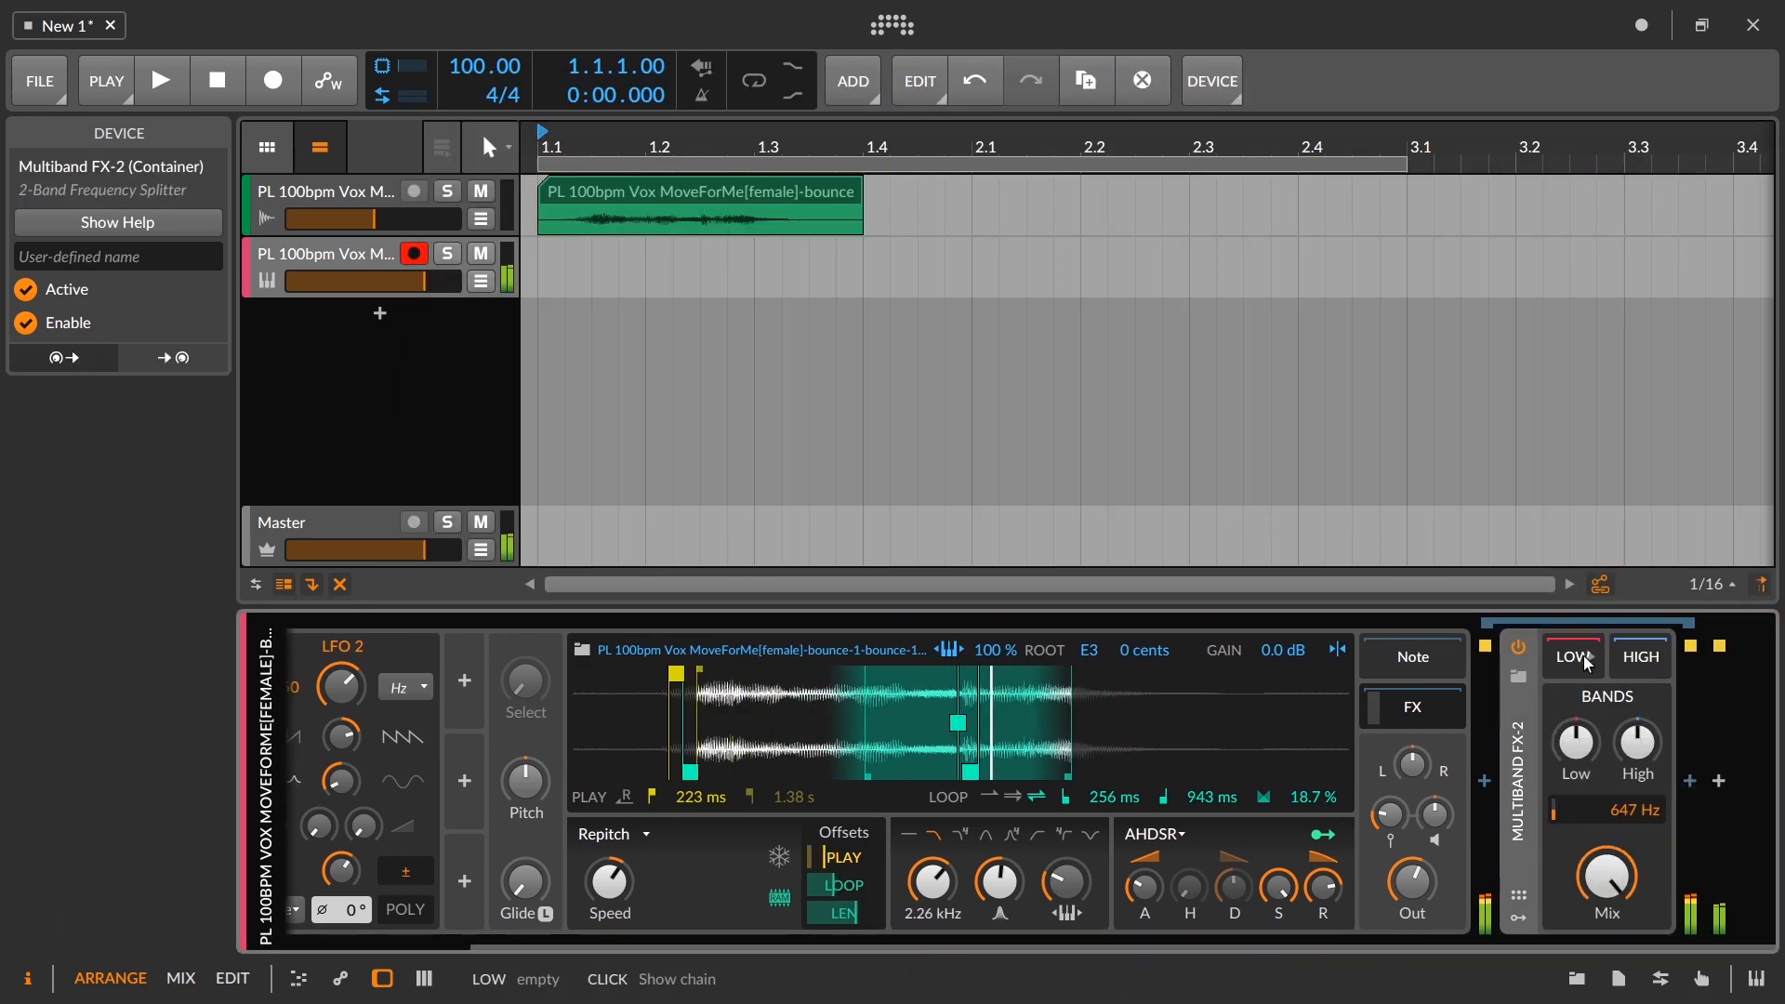
{"action": "left_click", "coordinate": [1689, 781]}
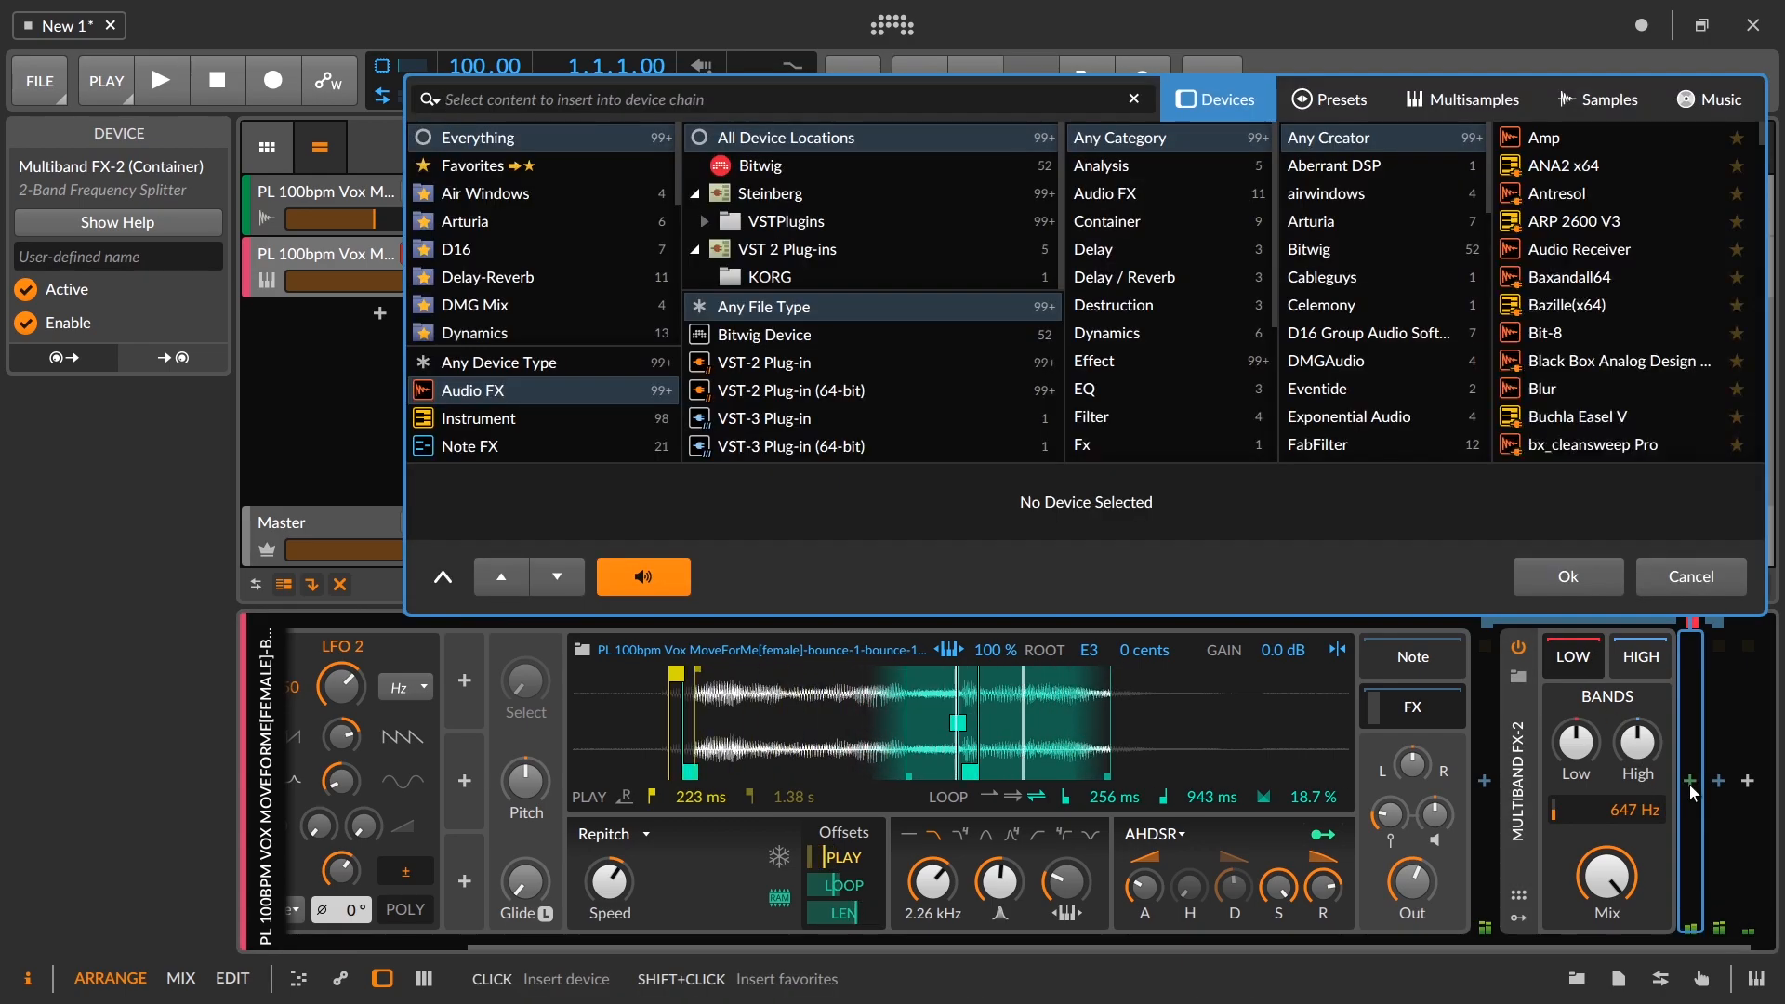
{"action": "type", "text": "tool"}
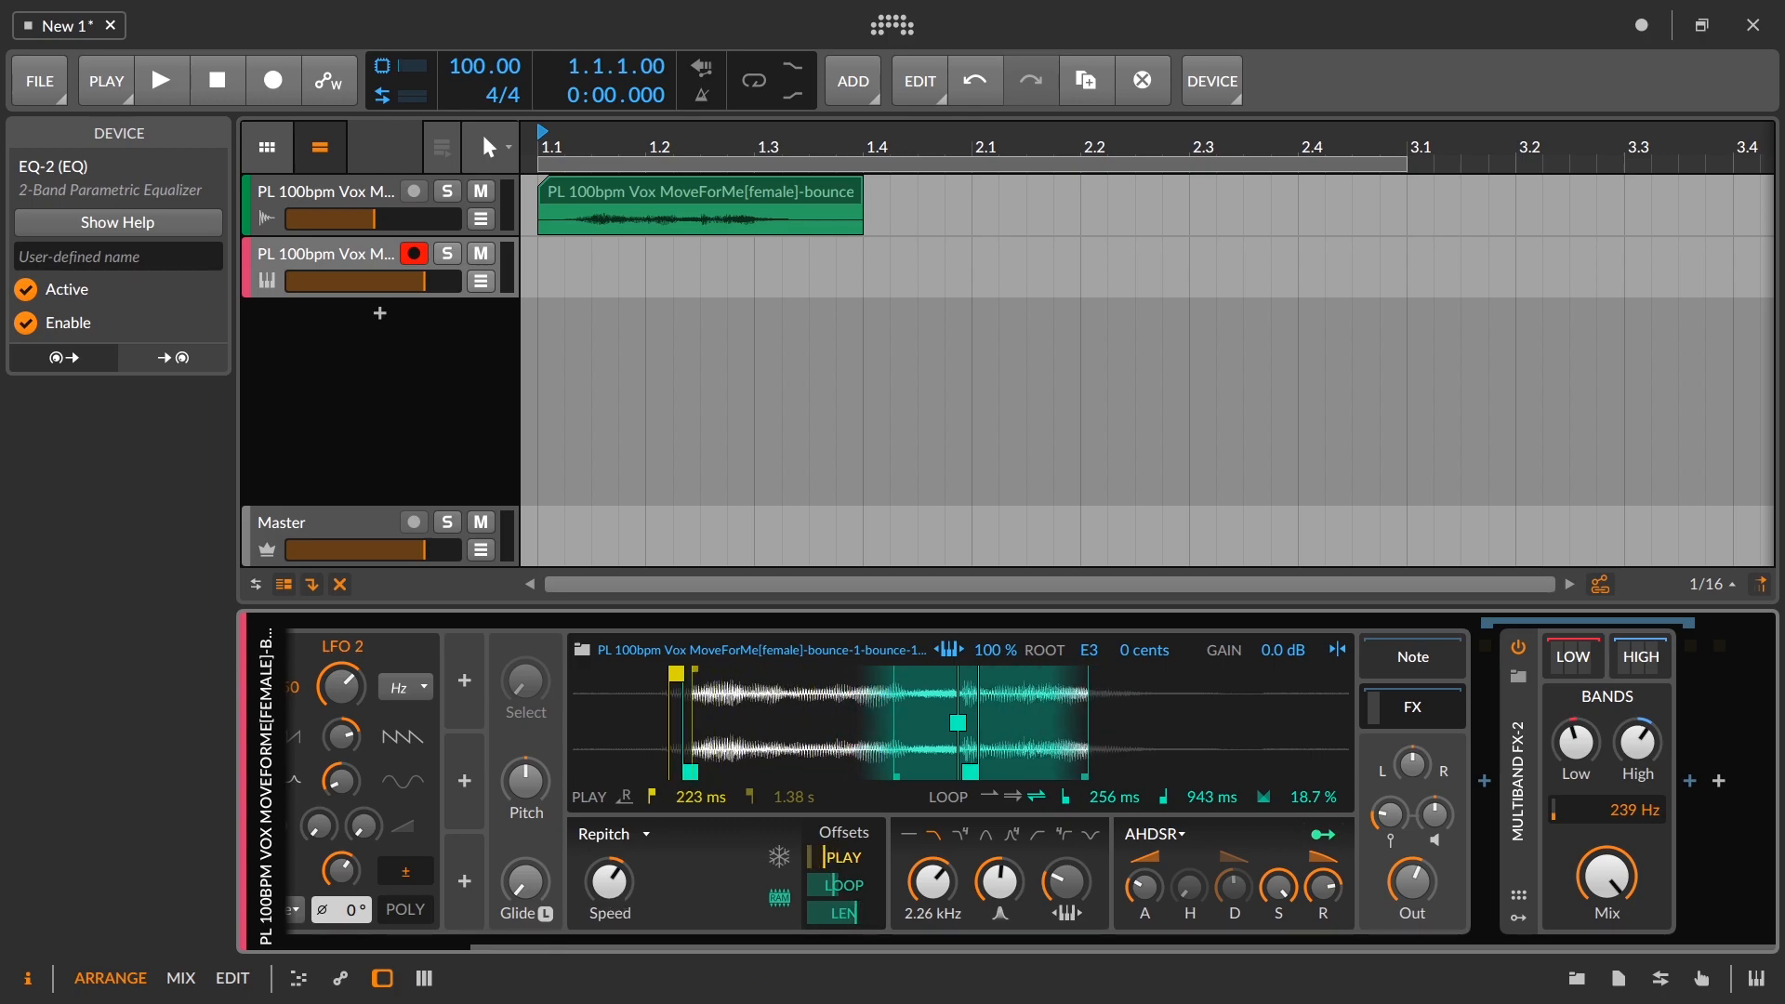
Step: Set the mapping source priority to MIDI and select the Sampler's Speed knob for controller mapping
{"action": "left_click", "coordinate": [1702, 978]}
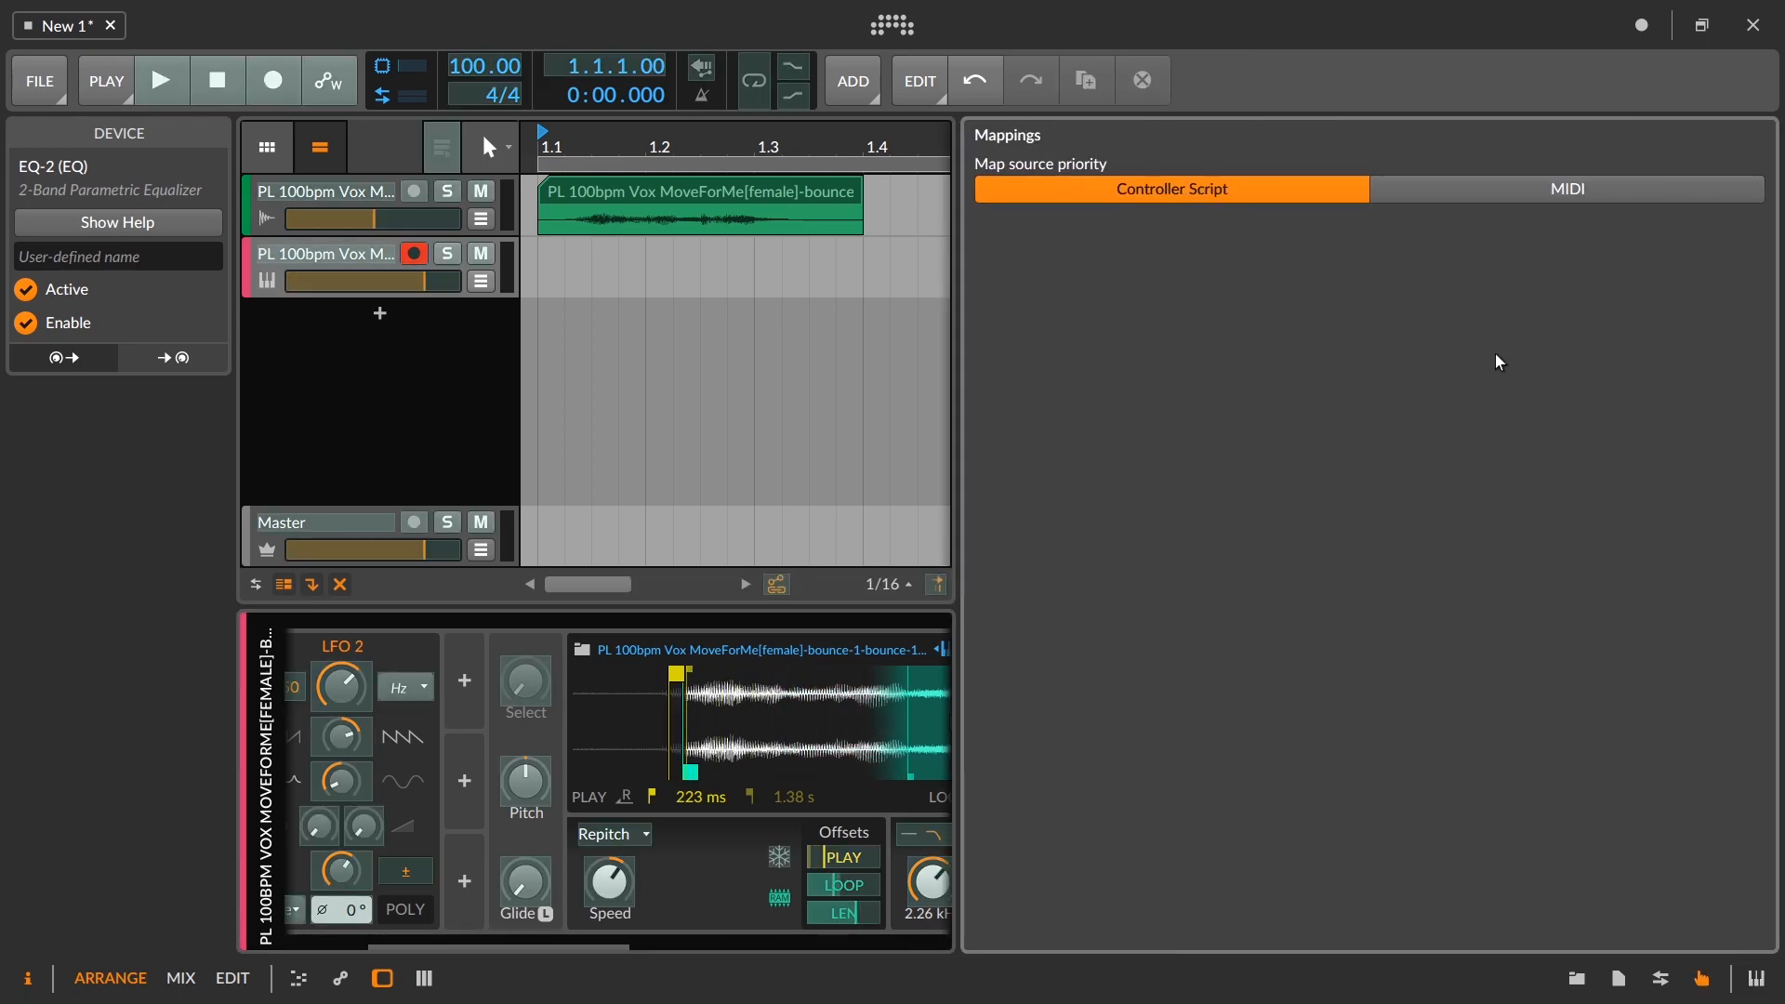
{"action": "left_click", "coordinate": [1537, 192]}
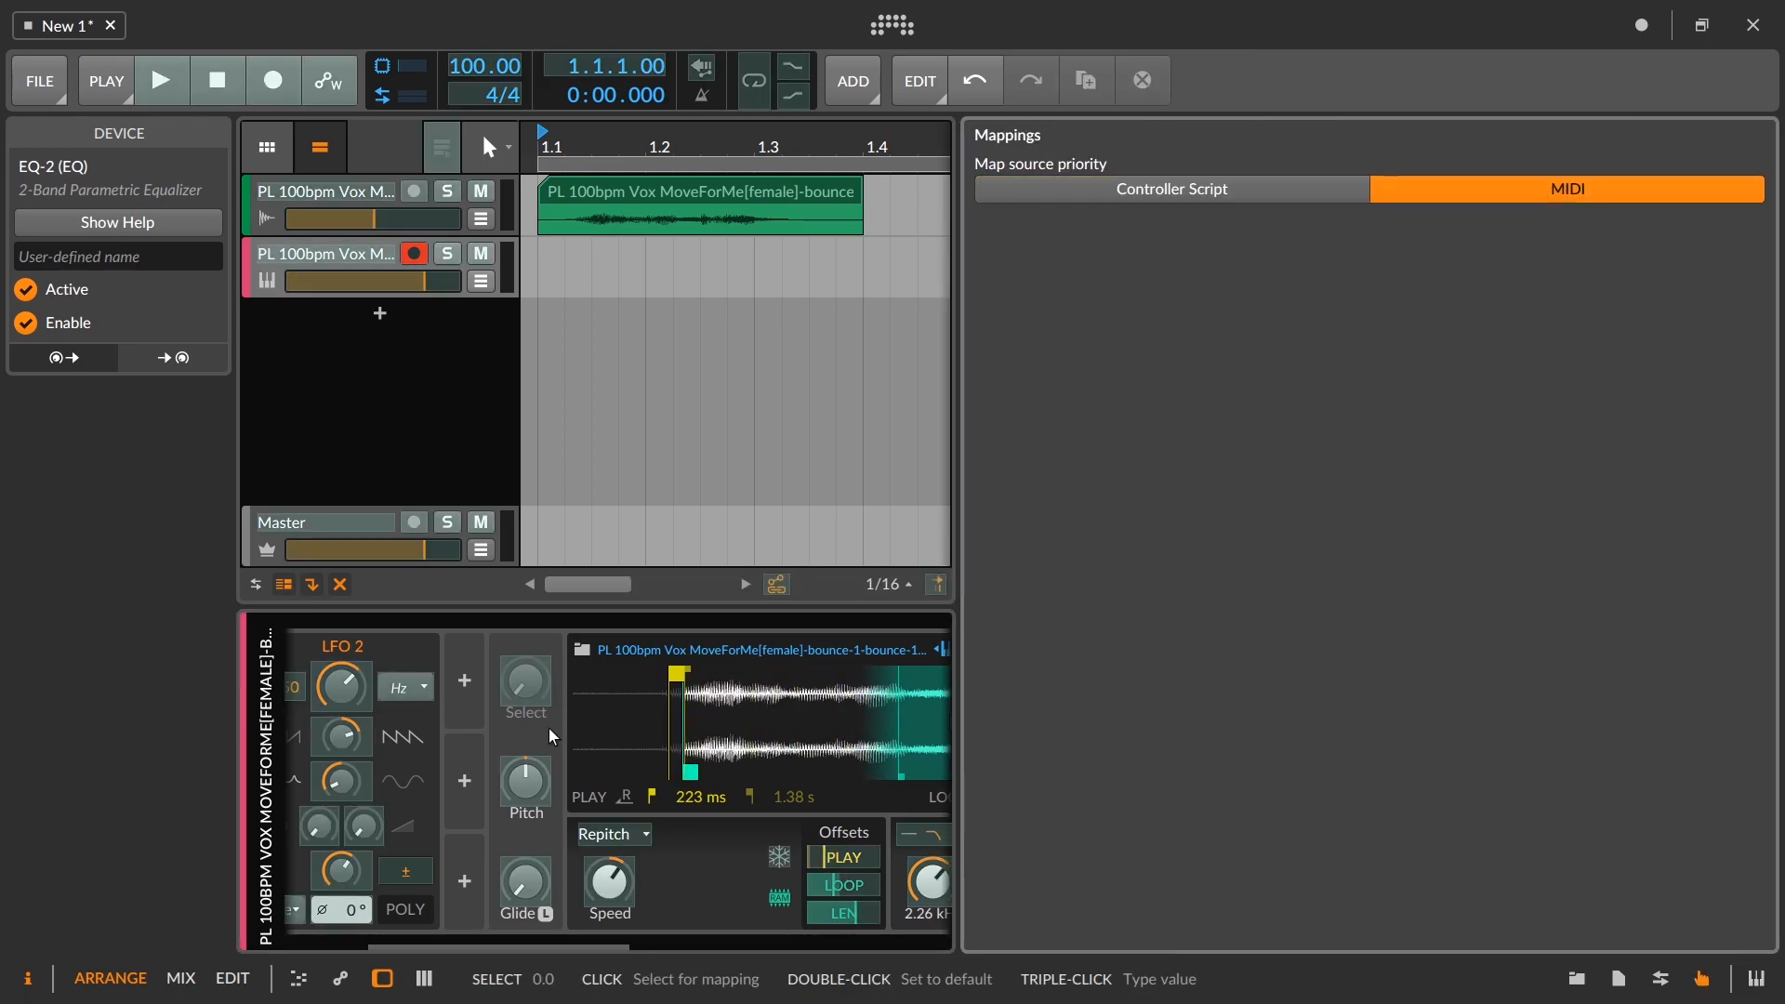
{"action": "left_click", "coordinate": [612, 895]}
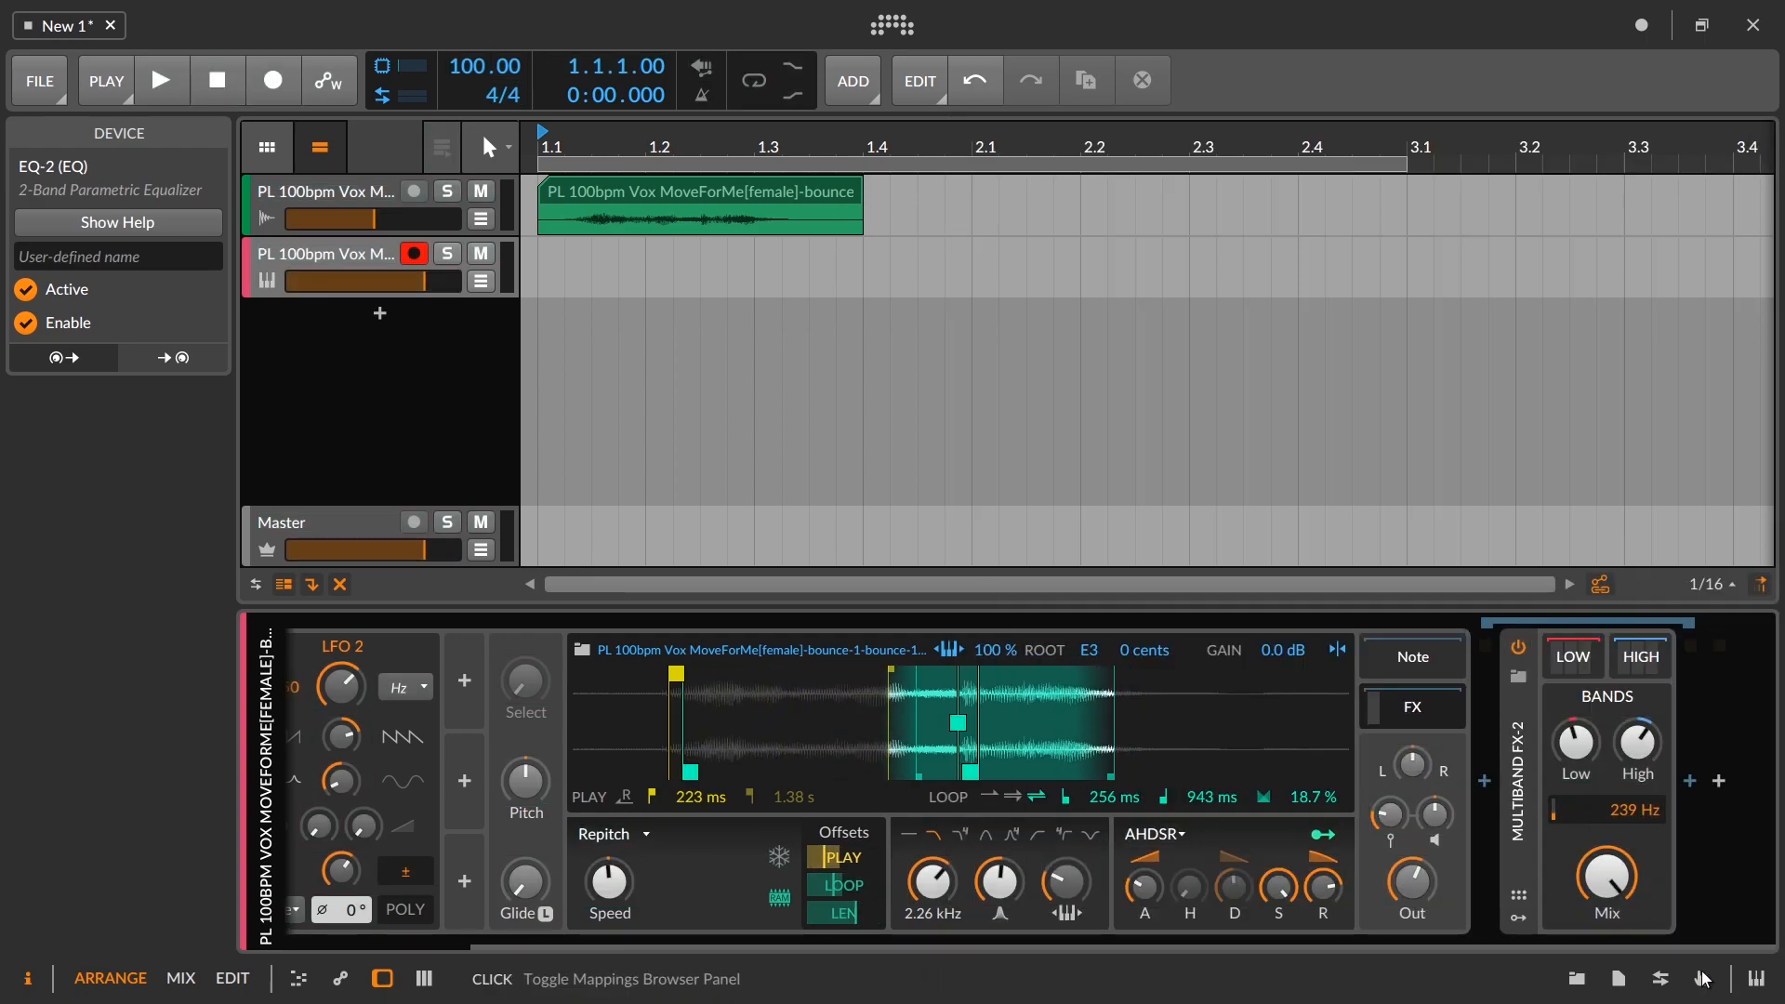
{"action": "left_click", "coordinate": [1703, 978]}
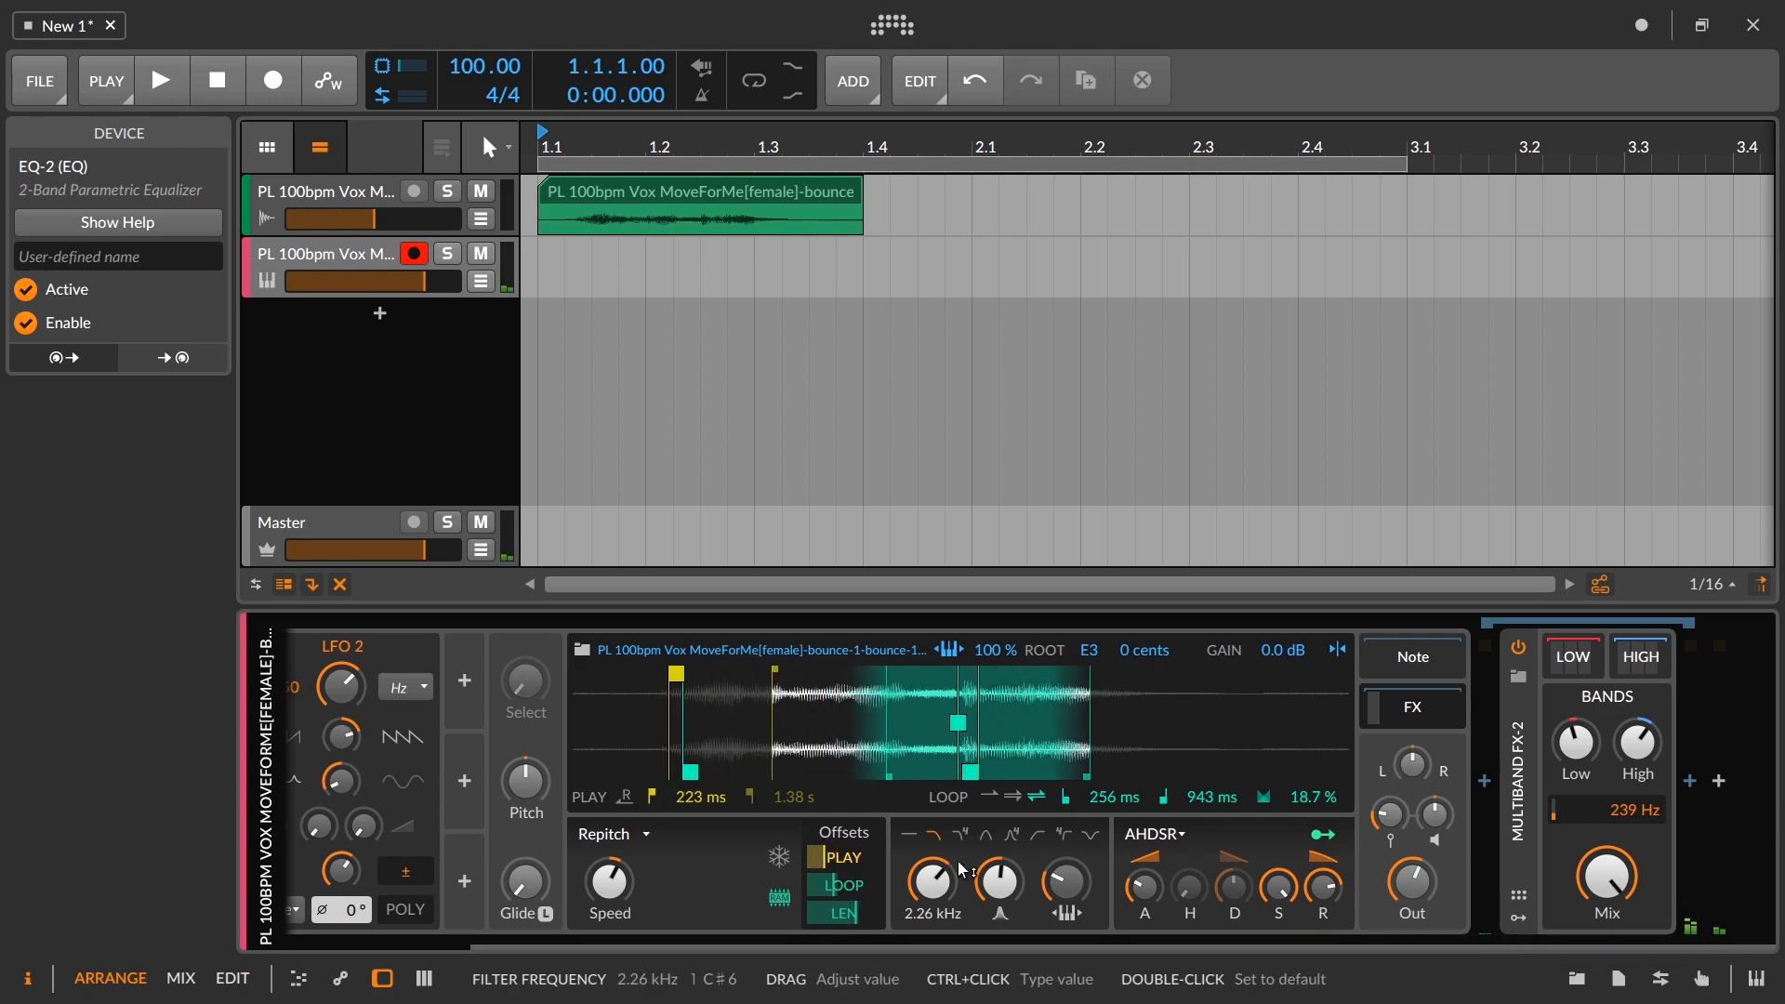
Step: Freeze the Sampler's playhead and set its playback position to 44.0 %
{"action": "left_click", "coordinate": [780, 857]}
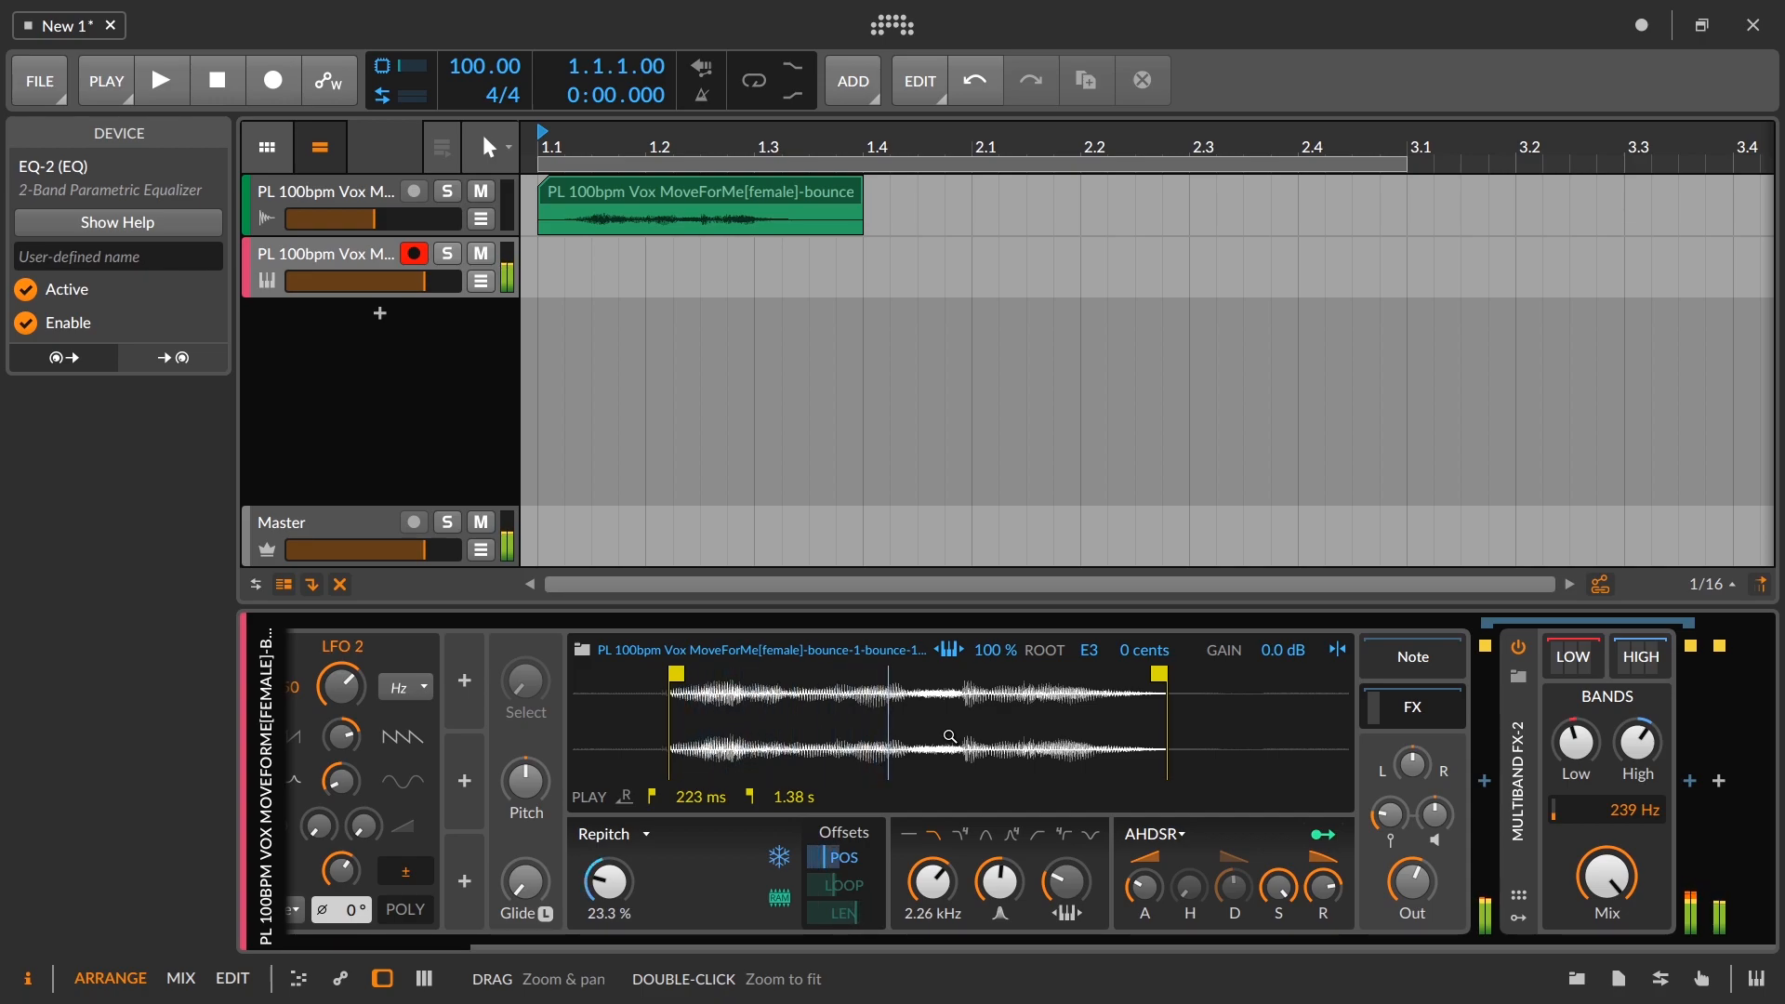
{"action": "left_click_drag", "start_coordinate": [608, 880], "coordinate": [609, 855]}
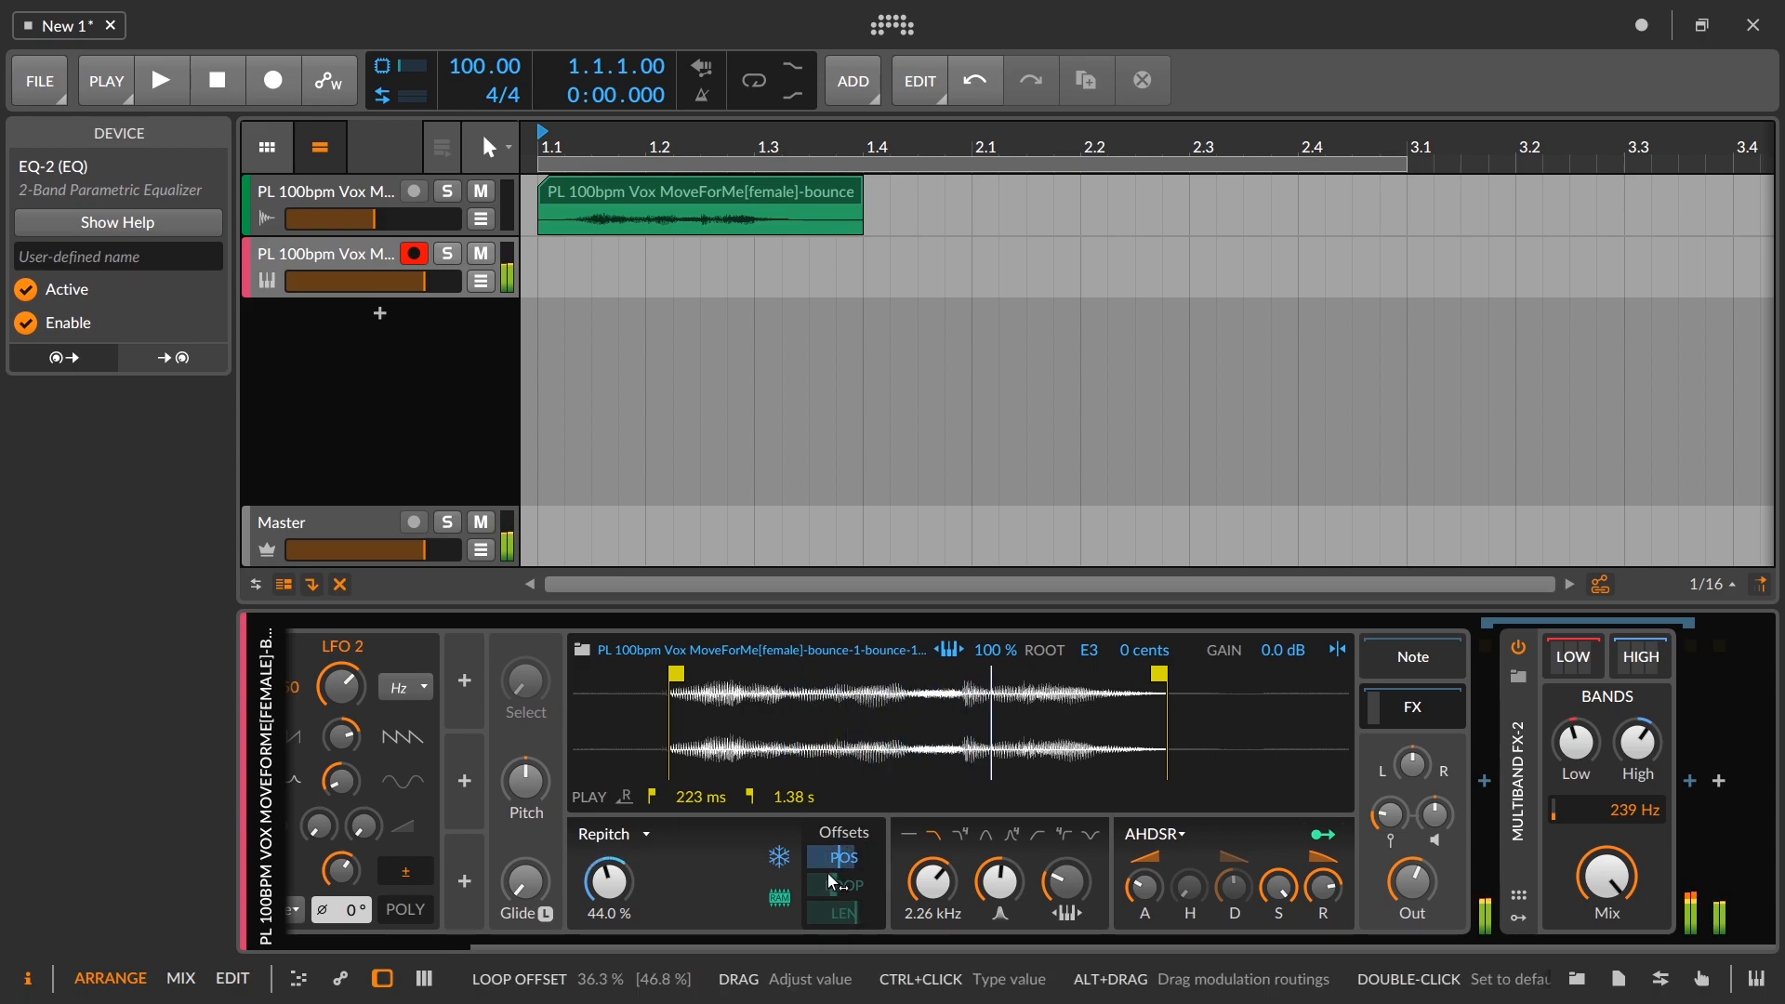
Step: Create a new instrument track with a Sampler on it
{"action": "double_click", "coordinate": [381, 314]}
{"action": "type", "text": "sam"}
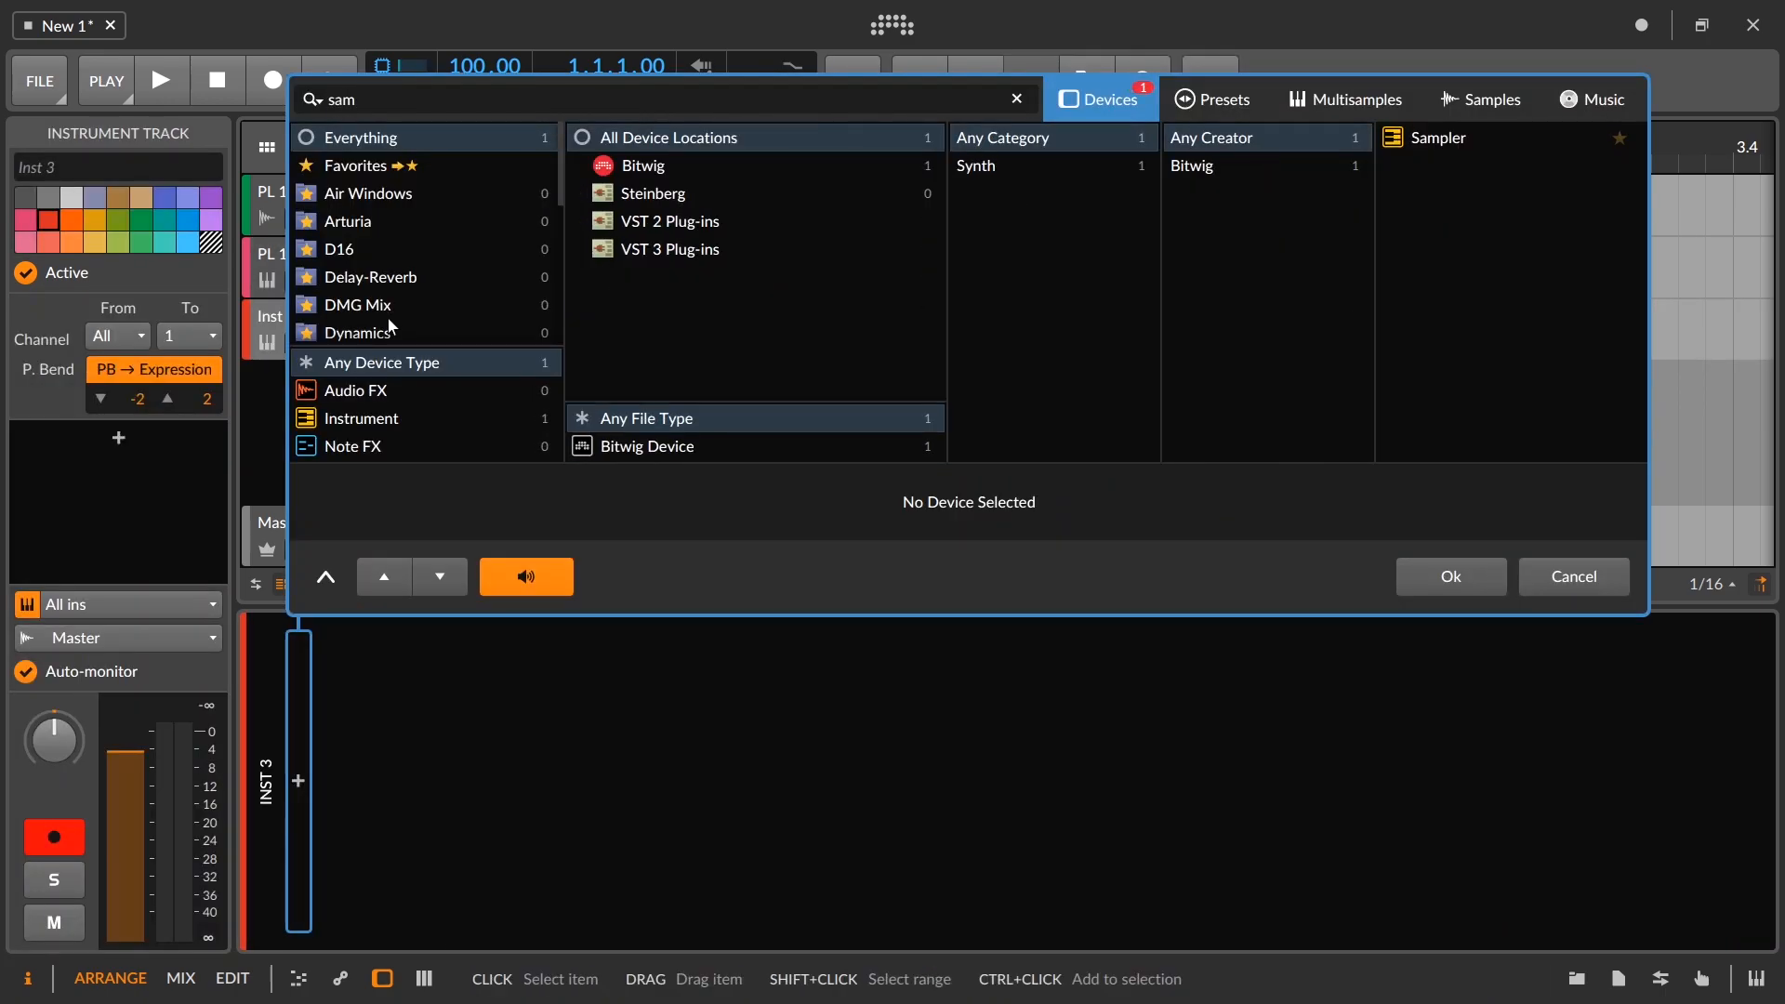
{"action": "left_click", "coordinate": [1438, 137]}
{"action": "left_click", "coordinate": [1496, 578]}
Step: Load the vocal clip from the arranger into the new Sampler and solo its track
{"action": "left_click_drag", "start_coordinate": [692, 200], "coordinate": [840, 744]}
{"action": "left_click", "coordinate": [447, 315]}
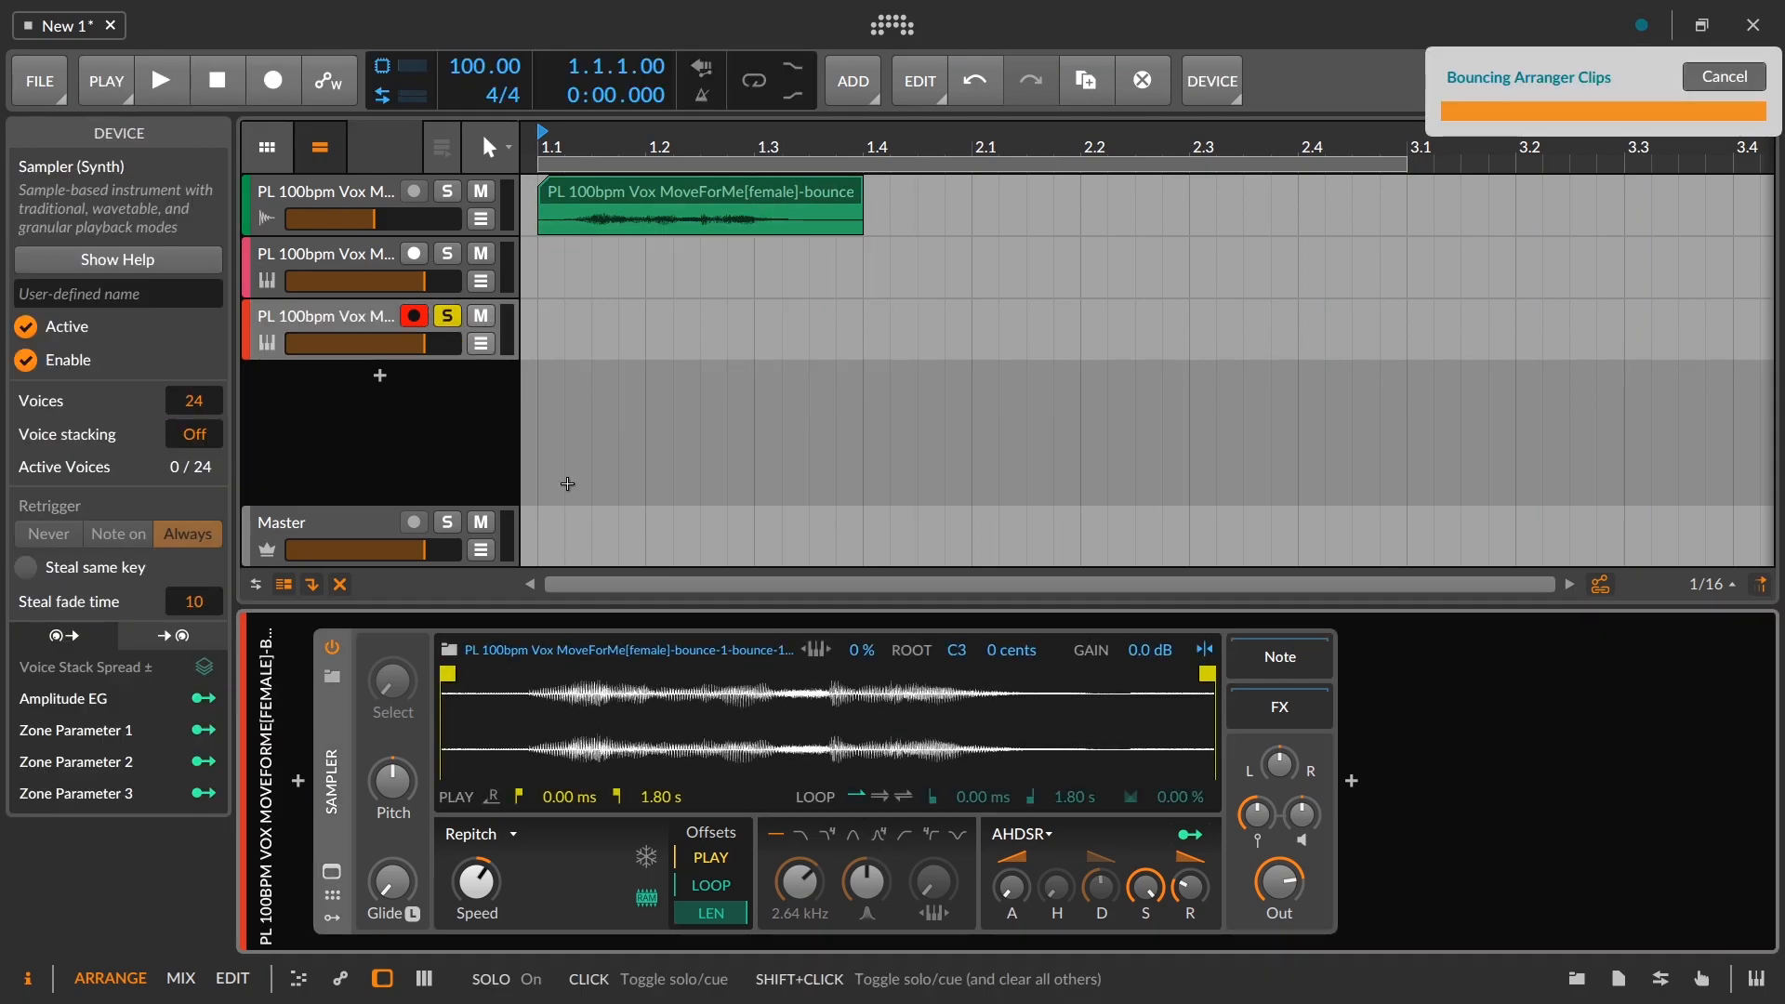
Step: Trim the sample's play range from 221 ms to 1.30 s, and set key tracking to 100 % with root note E3
{"action": "left_click_drag", "start_coordinate": [447, 674], "coordinate": [526, 678]}
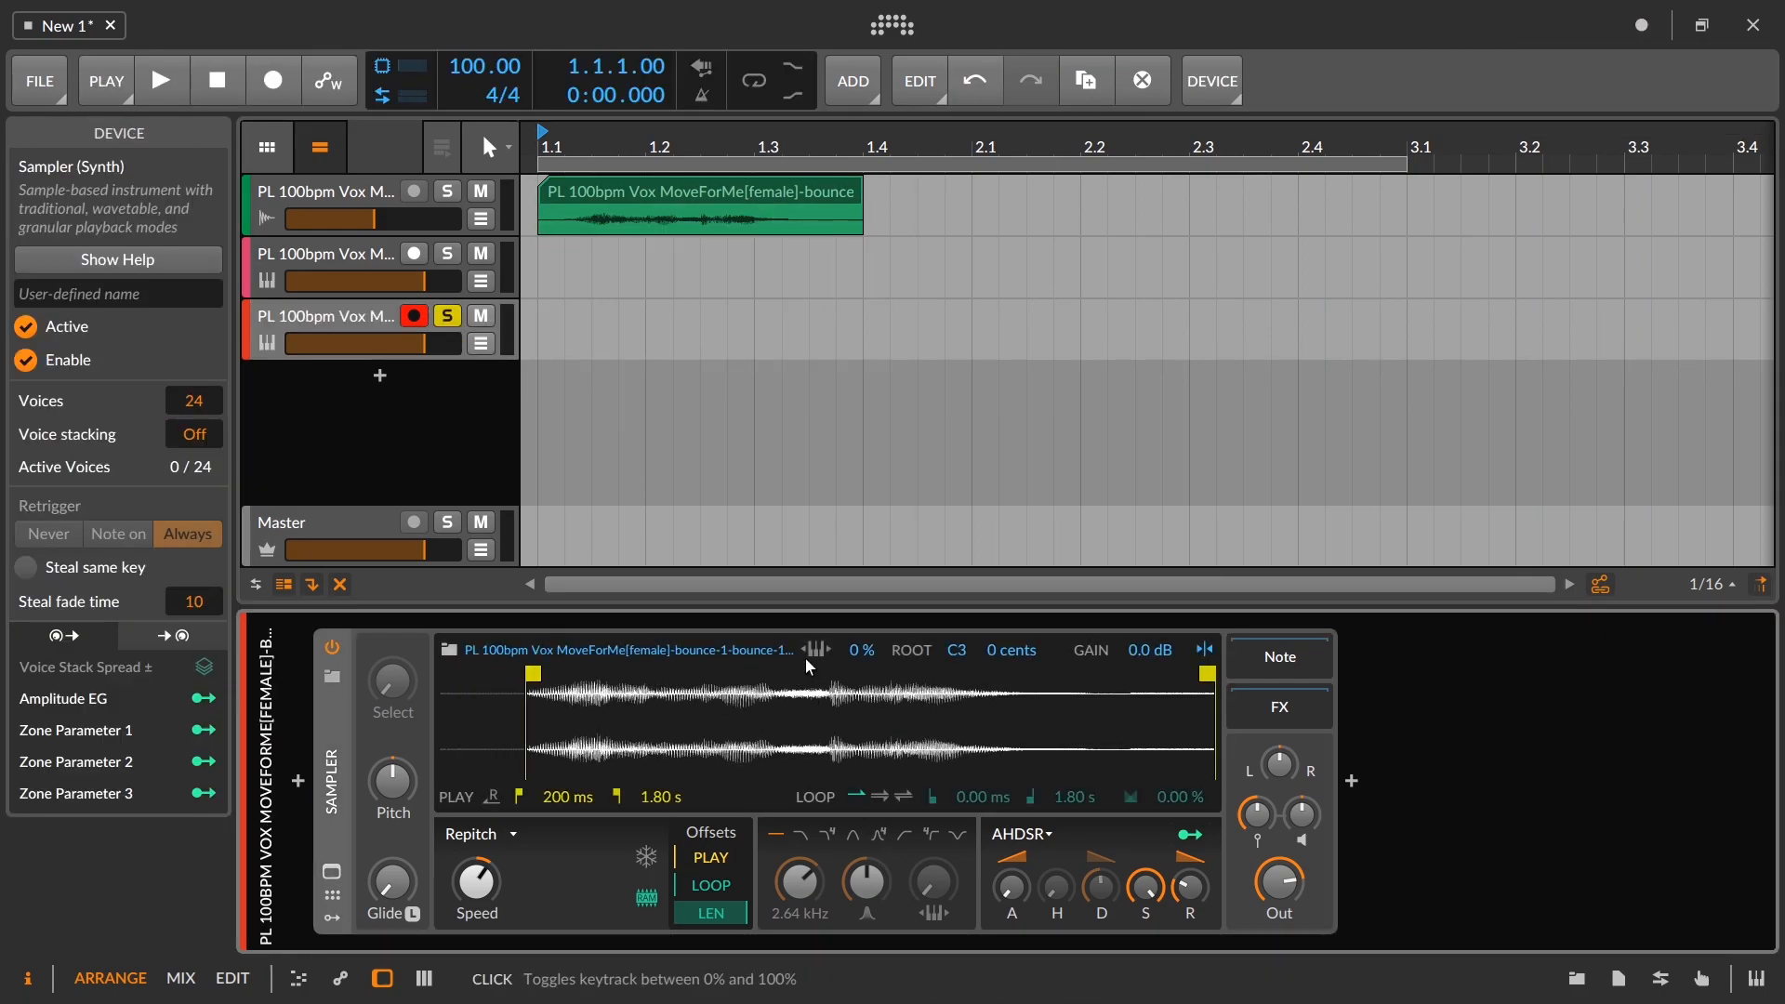
{"action": "left_click_drag", "start_coordinate": [942, 662], "coordinate": [942, 645]}
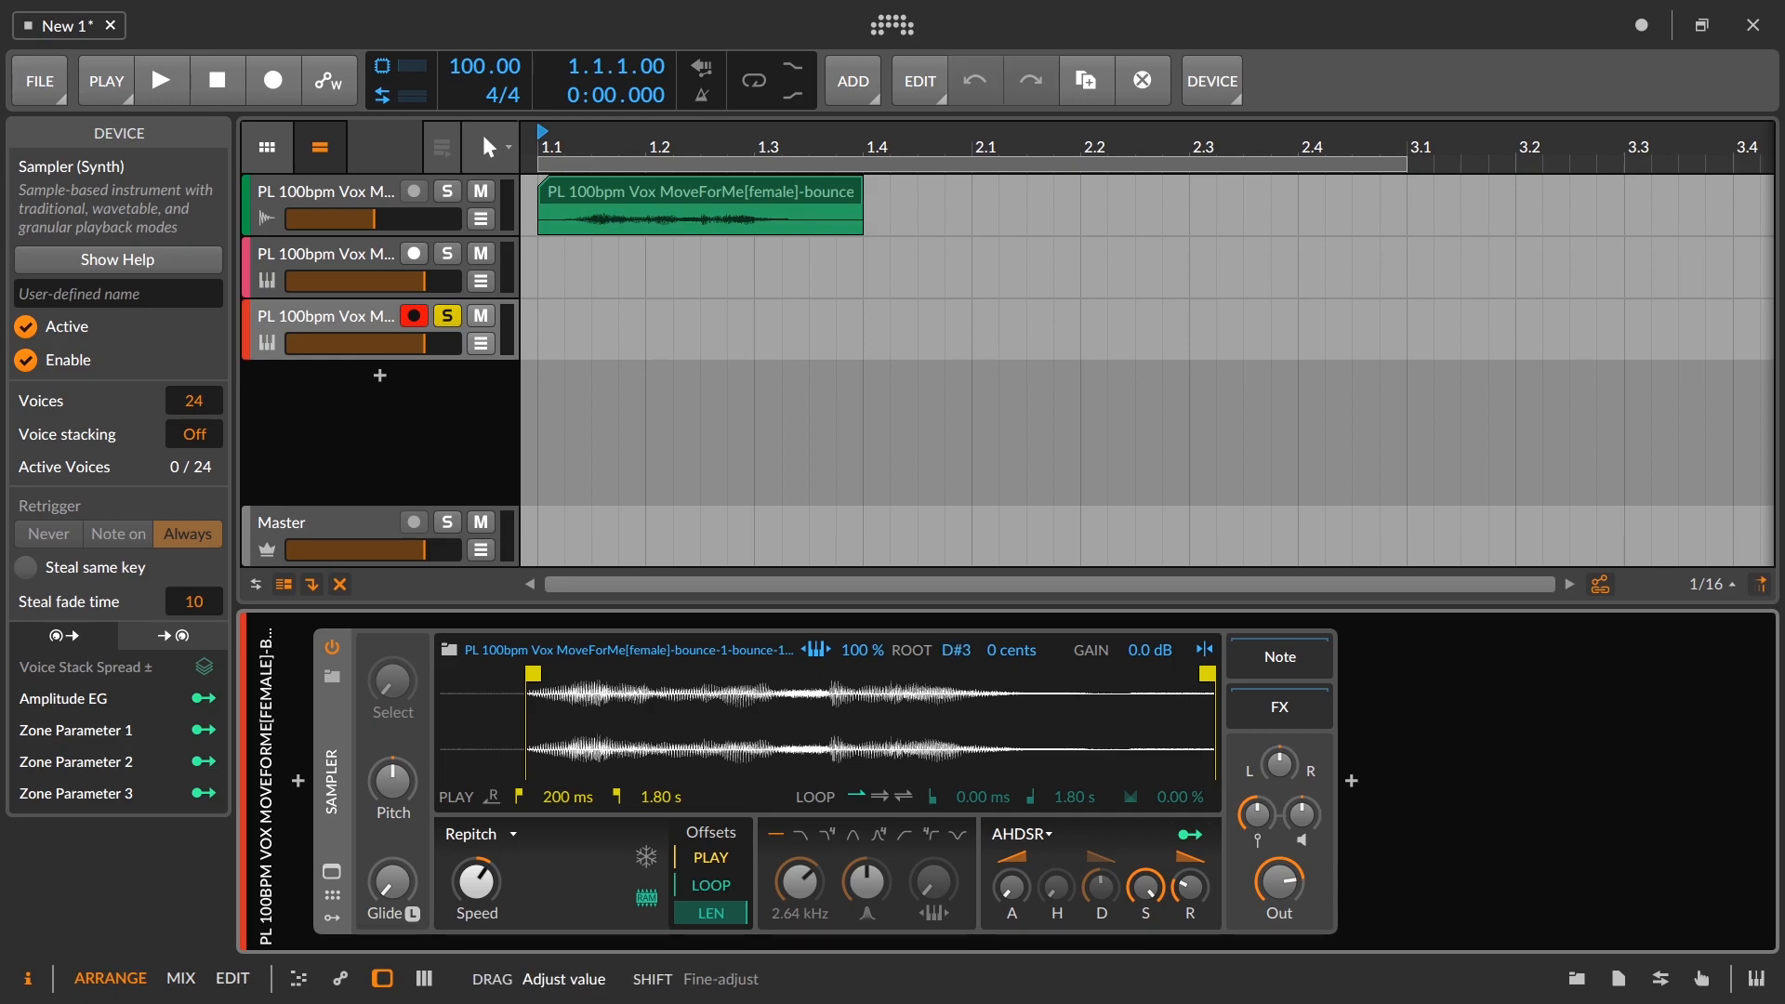
{"action": "left_click_drag", "start_coordinate": [696, 804], "coordinate": [695, 846]}
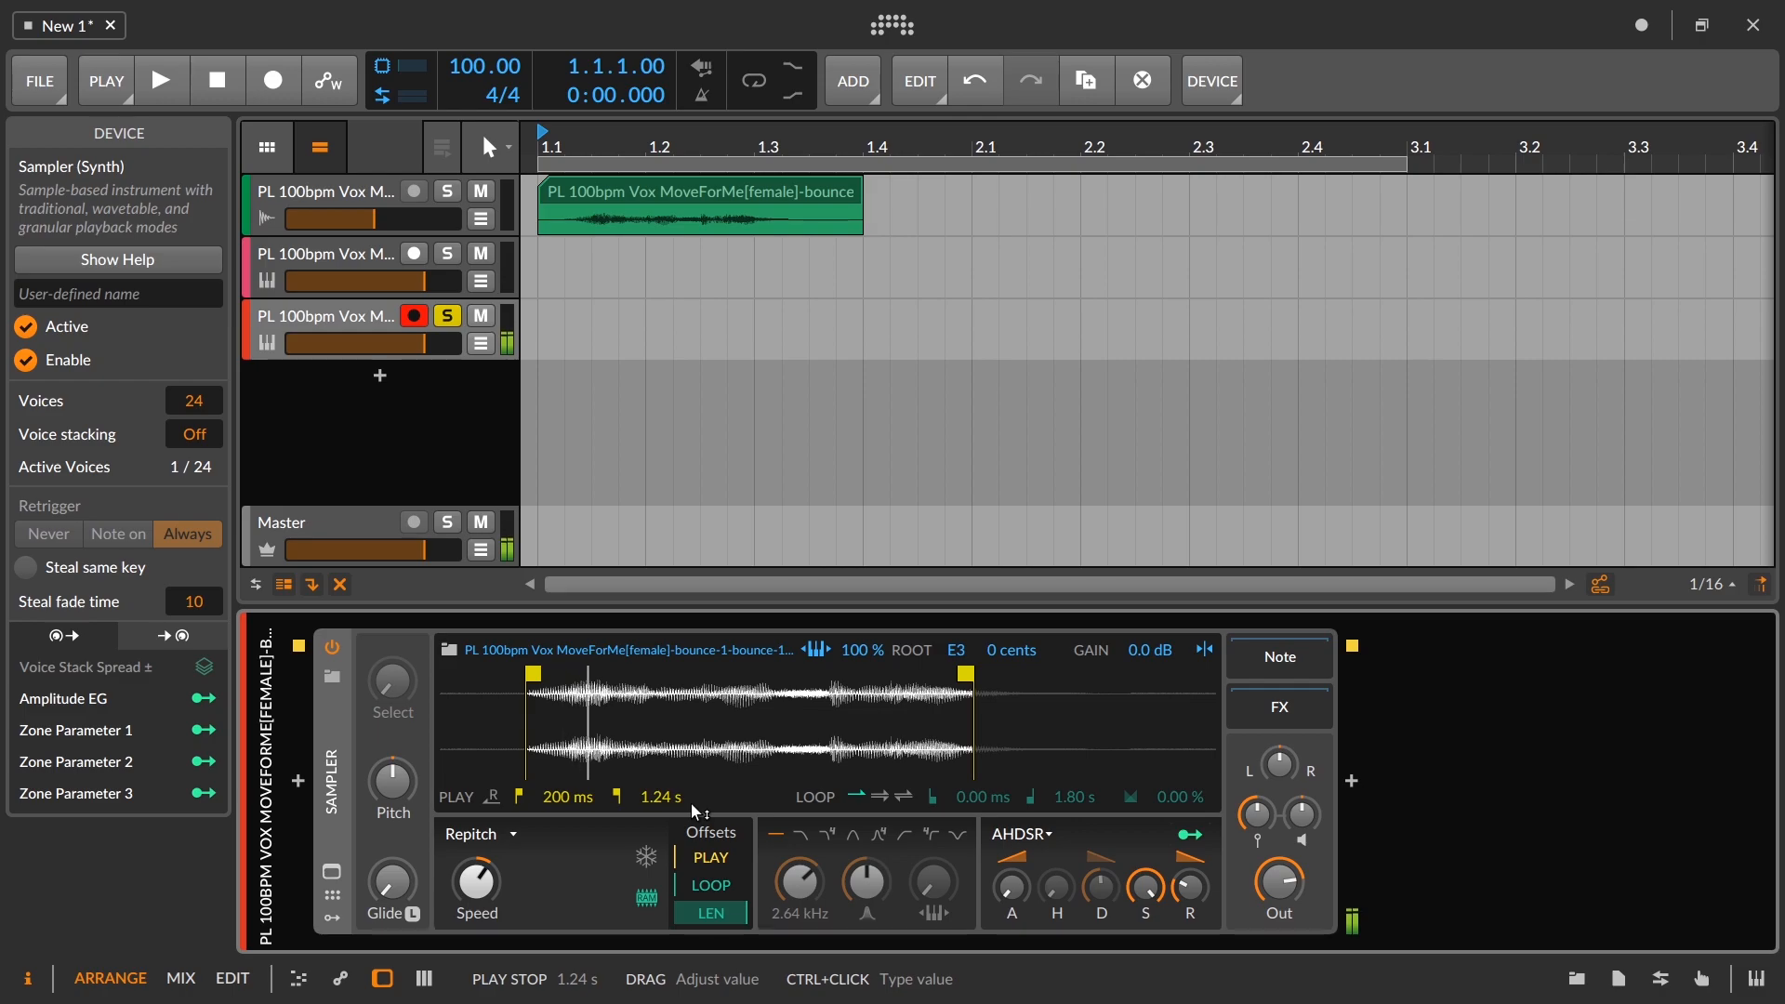
{"action": "left_click_drag", "start_coordinate": [527, 670], "coordinate": [542, 670]}
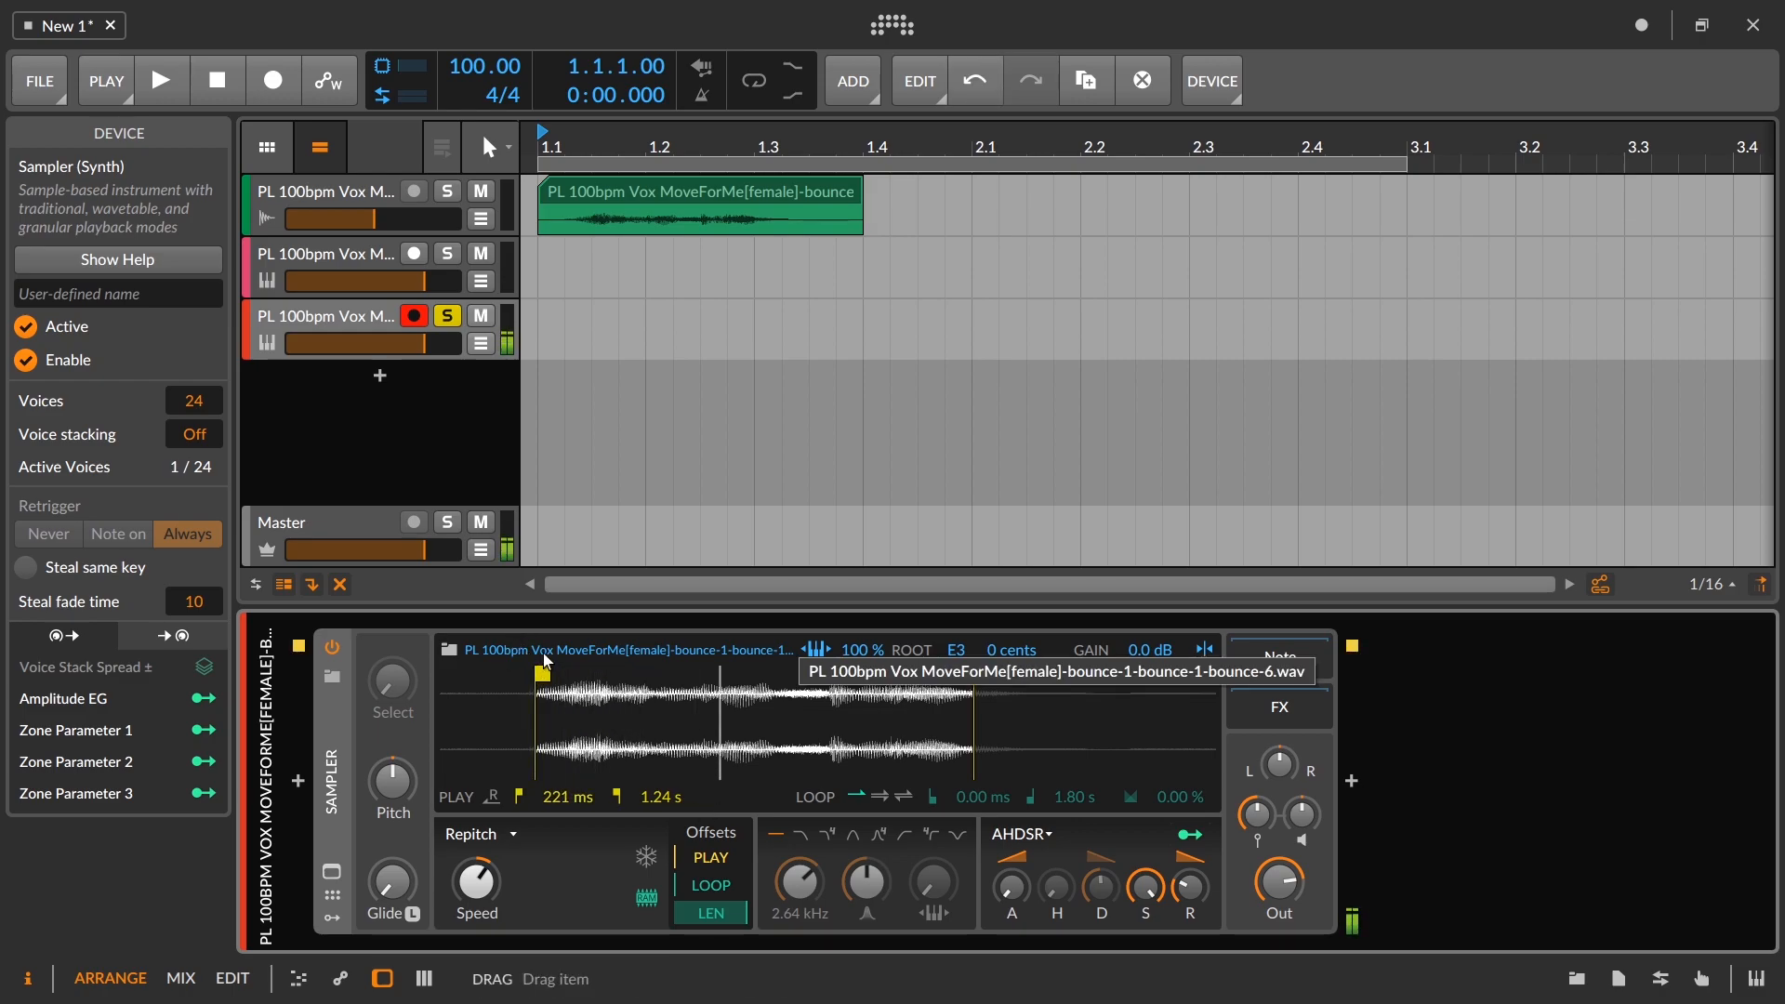
{"action": "left_click_drag", "start_coordinate": [974, 676], "coordinate": [1002, 681]}
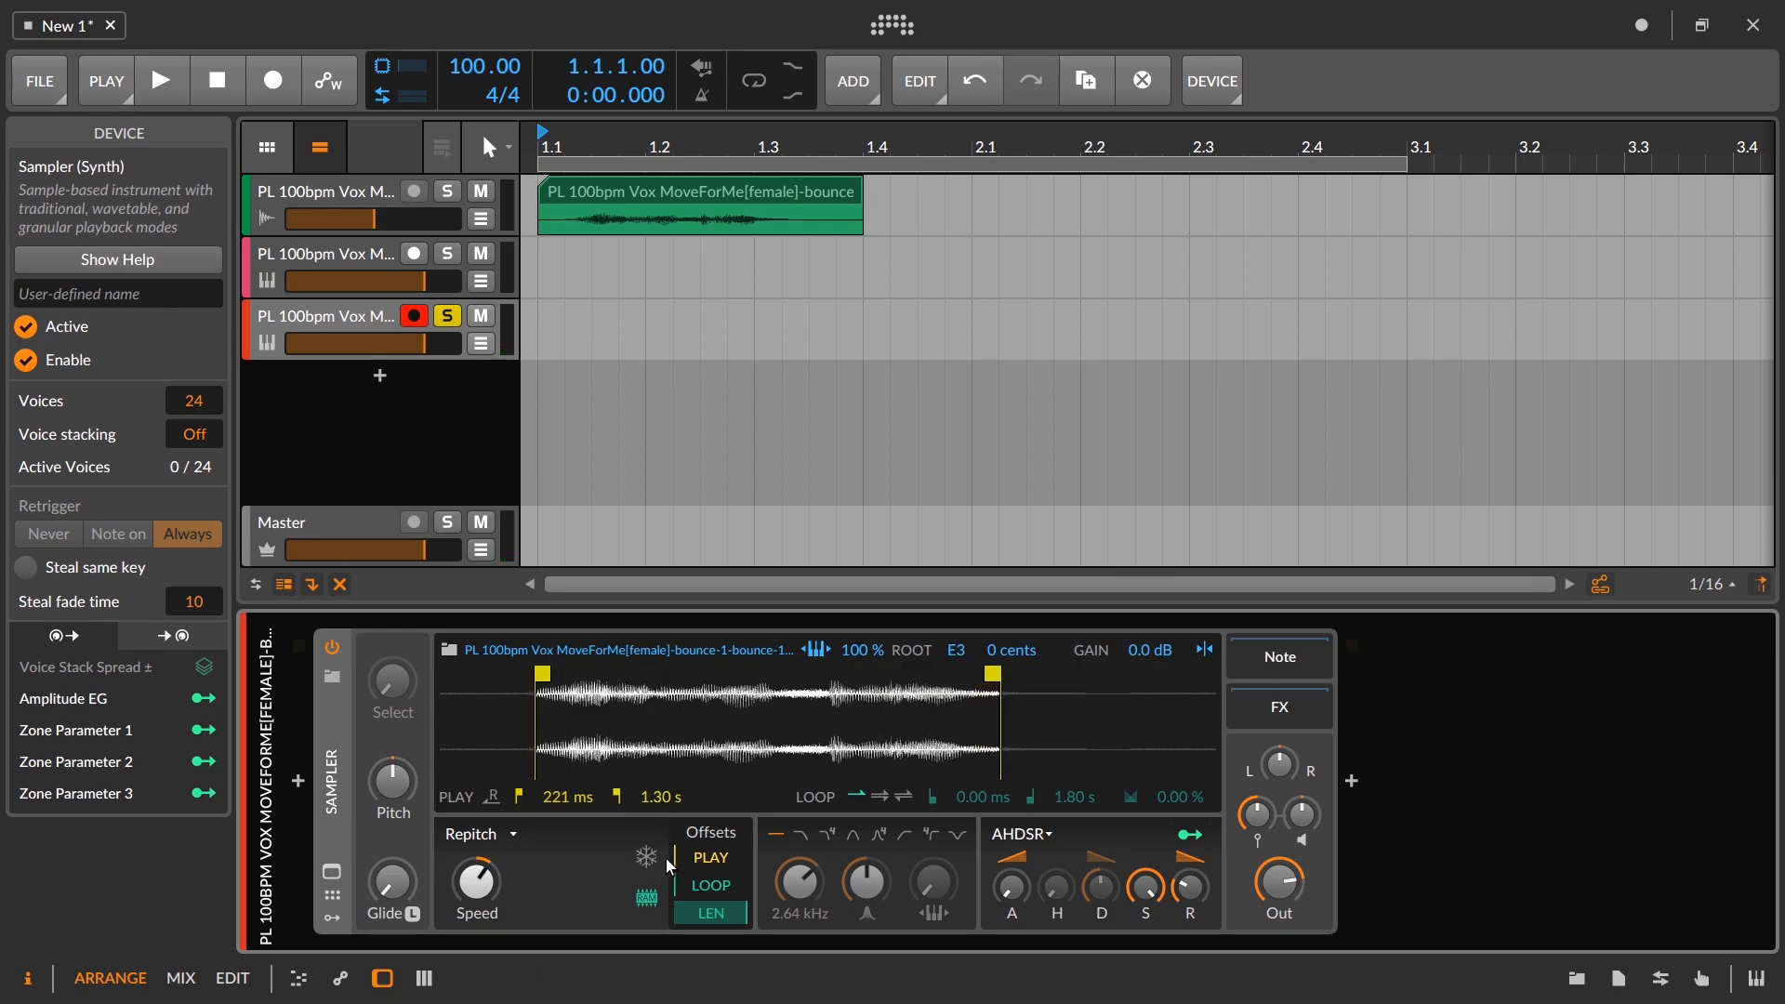
Step: Freeze the playhead at a position of 39.3 %, and raise the Sampler's output level while reducing its velocity sensitivity
{"action": "left_click", "coordinate": [654, 863]}
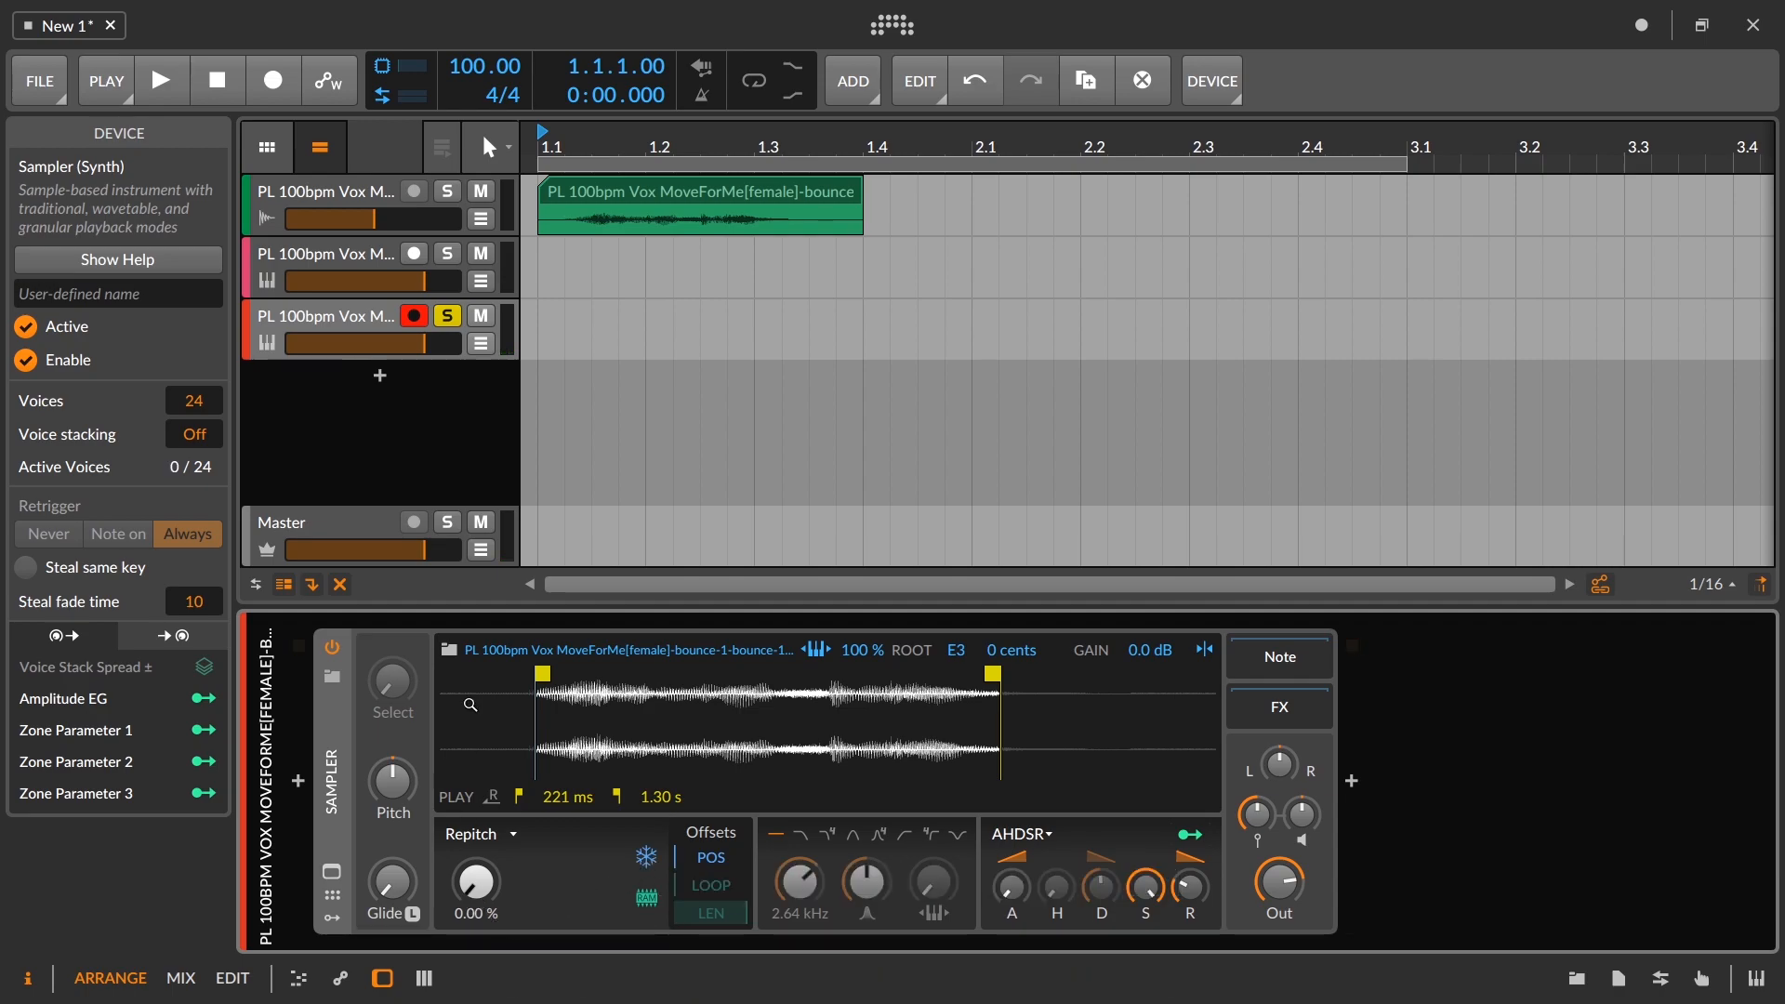
{"action": "mouse_move", "coordinate": [475, 895]}
{"action": "left_mouse_down"}
{"action": "mouse_move", "coordinate": [474, 756]}
{"action": "mouse_move", "coordinate": [473, 886]}
{"action": "left_mouse_up"}
{"action": "left_click_drag", "start_coordinate": [1279, 883], "coordinate": [1279, 841]}
{"action": "left_click_drag", "start_coordinate": [1257, 815], "coordinate": [1257, 850]}
{"action": "mouse_move", "coordinate": [474, 882]}
{"action": "left_mouse_down"}
{"action": "mouse_move", "coordinate": [475, 916]}
{"action": "mouse_move", "coordinate": [474, 865]}
{"action": "mouse_move", "coordinate": [474, 892]}
{"action": "left_mouse_up"}
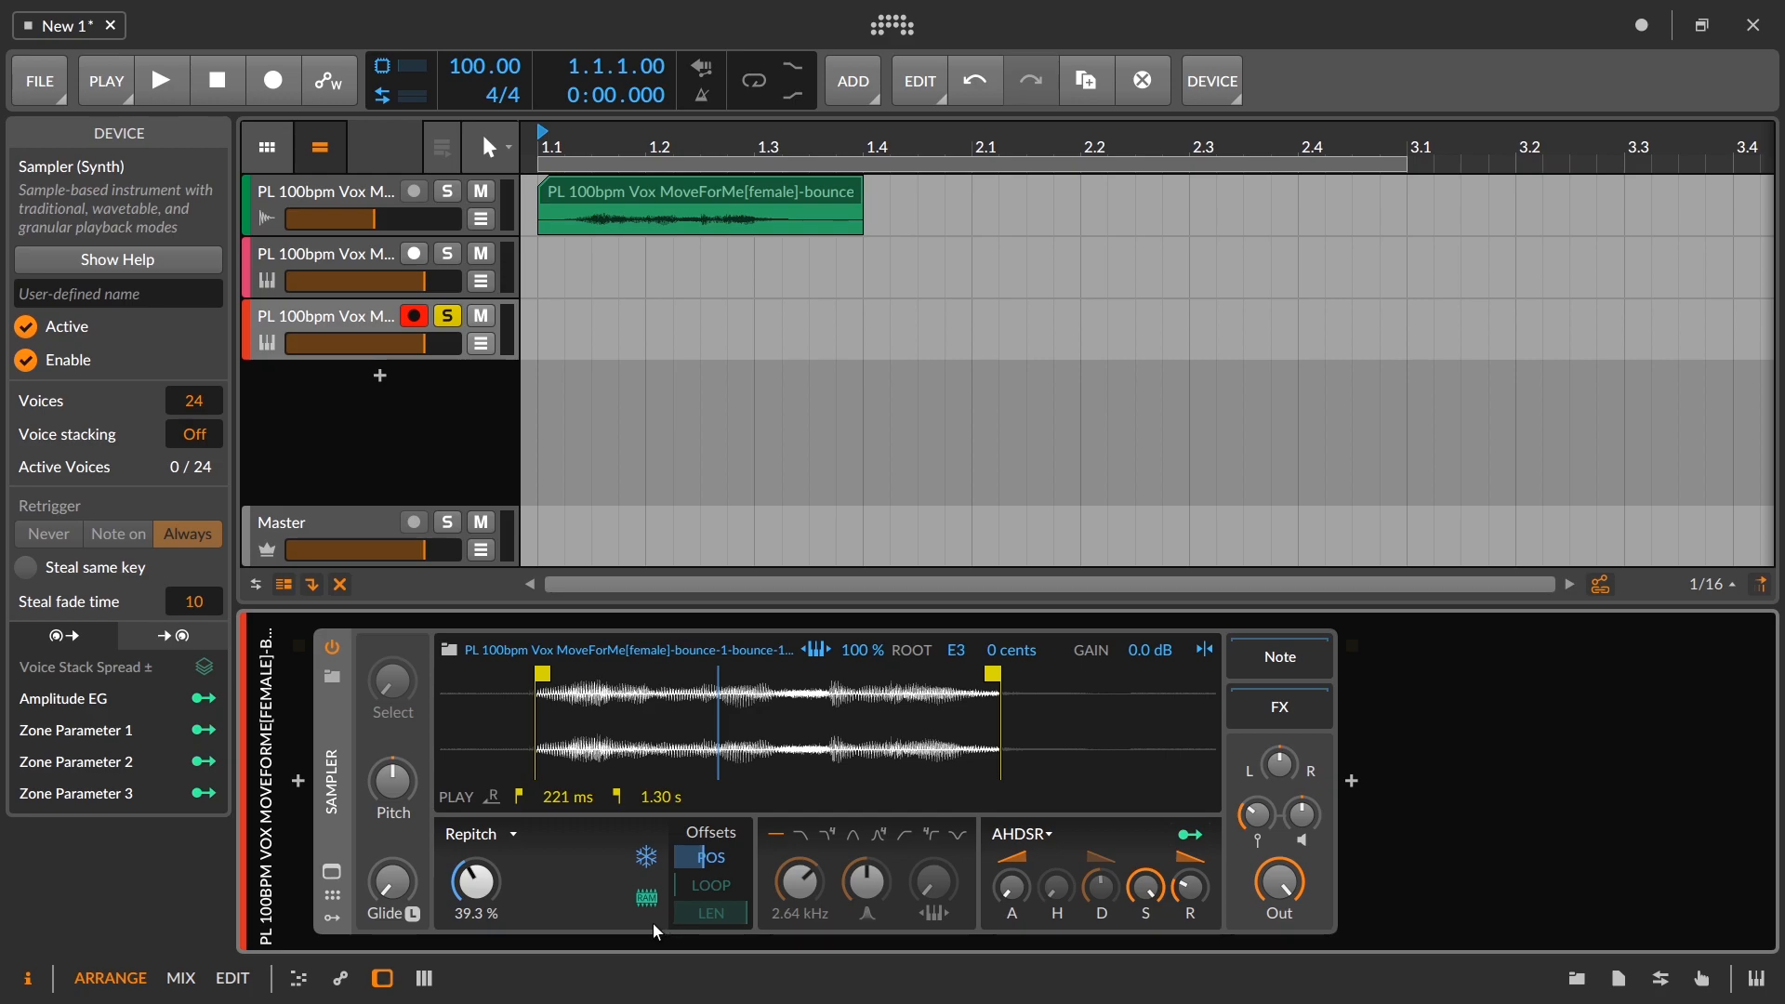
Step: Map hardware controller 115 to the Sampler's frozen playback position
{"action": "left_click", "coordinate": [1703, 978]}
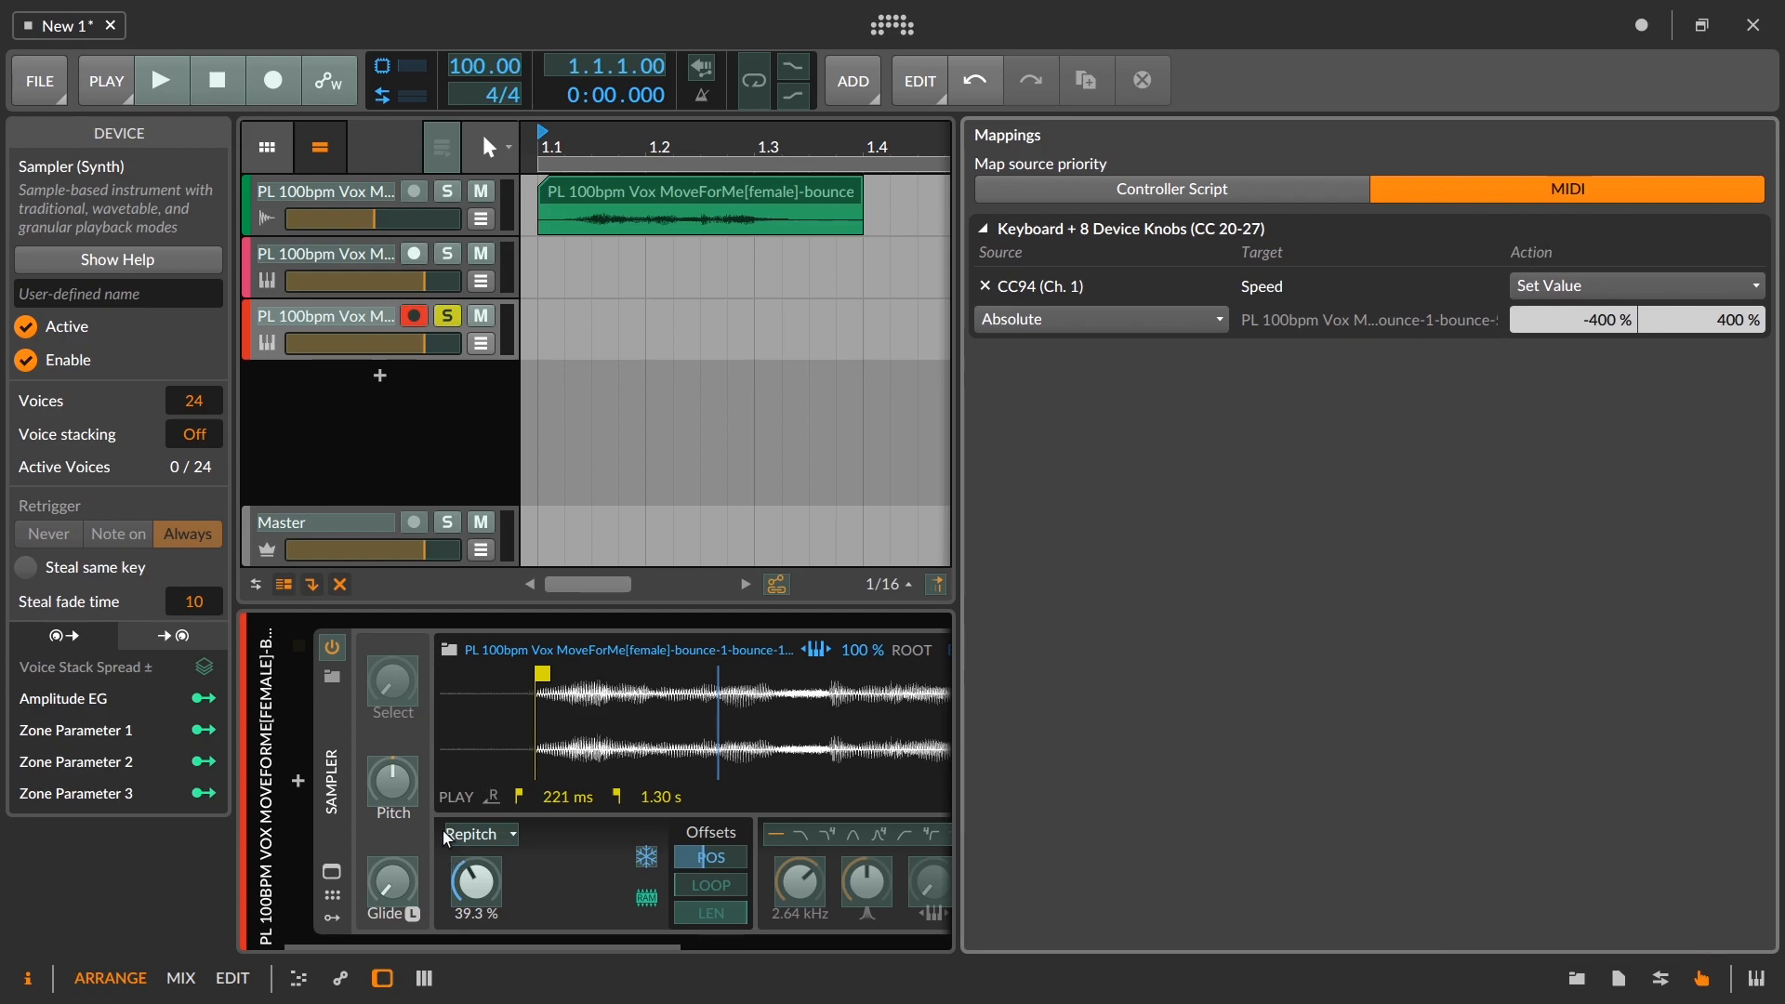
{"action": "left_click", "coordinate": [481, 889]}
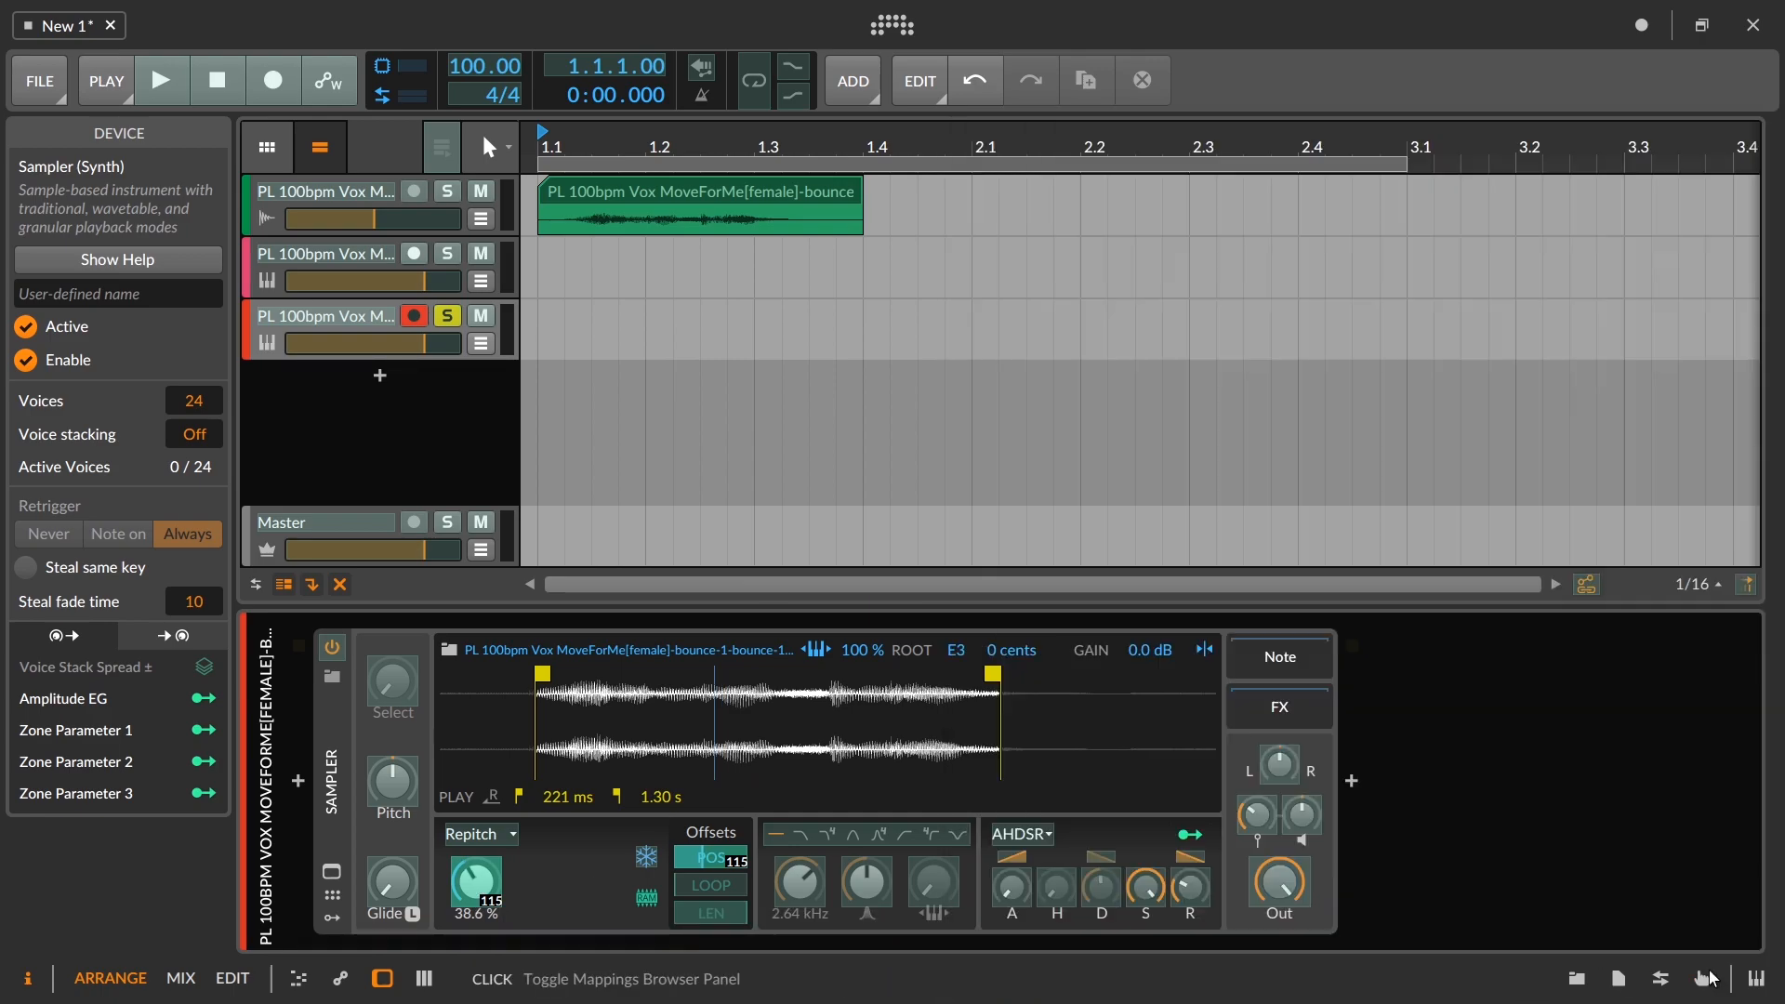
{"action": "left_click", "coordinate": [1702, 977]}
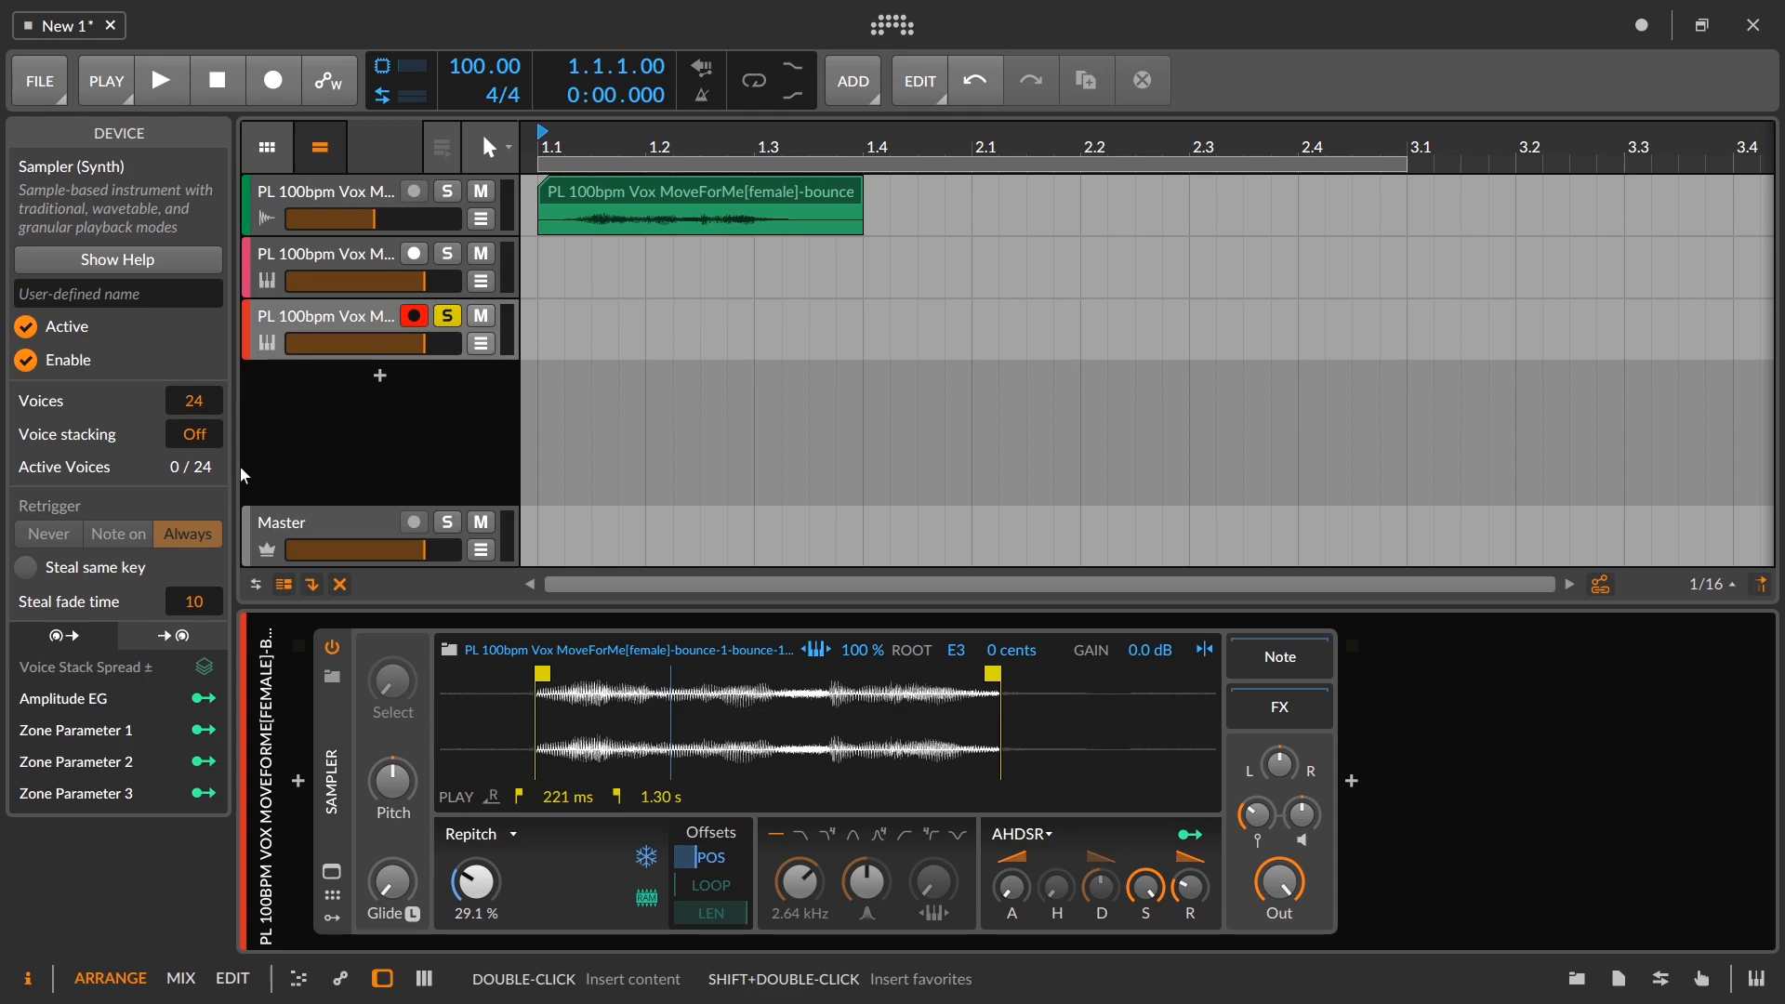
Step: Set voice stacking to 3 with output at -3.8 dB, and modulate the playhead with Voice Stack Spread by 0.150
{"action": "left_click_drag", "start_coordinate": [209, 438], "coordinate": [208, 423]}
{"action": "left_click_drag", "start_coordinate": [1287, 889], "coordinate": [1287, 933]}
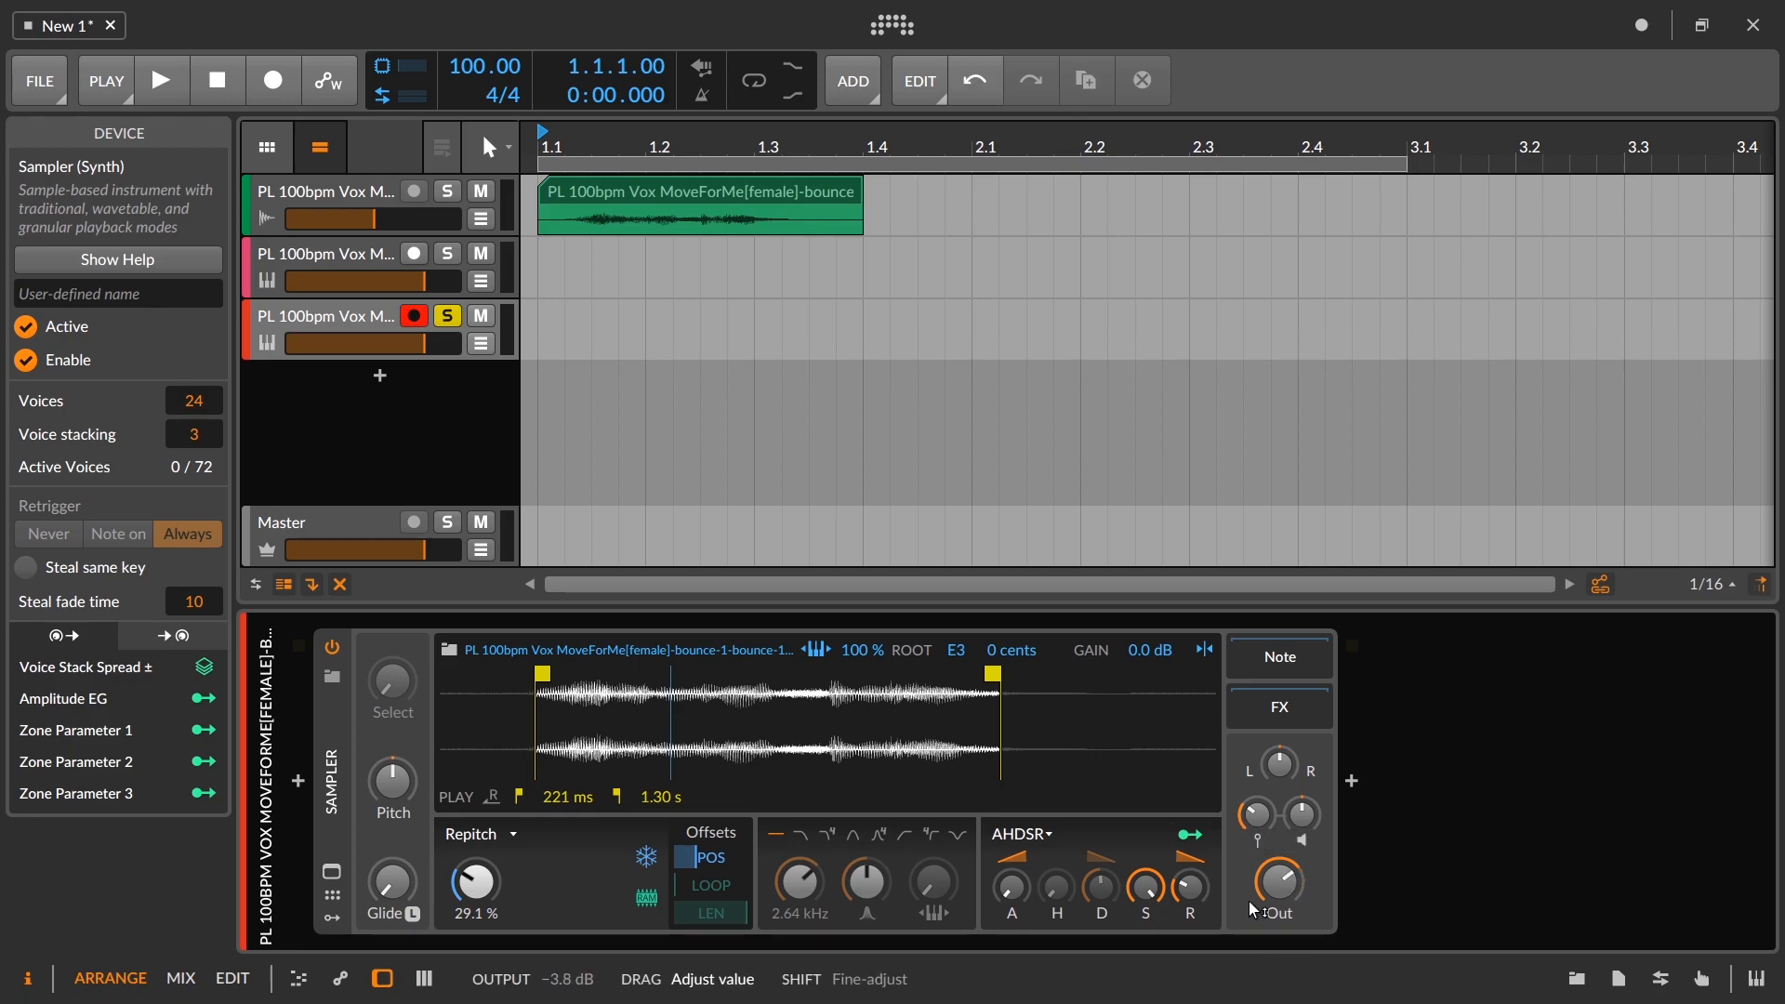
{"action": "left_click", "coordinate": [200, 669]}
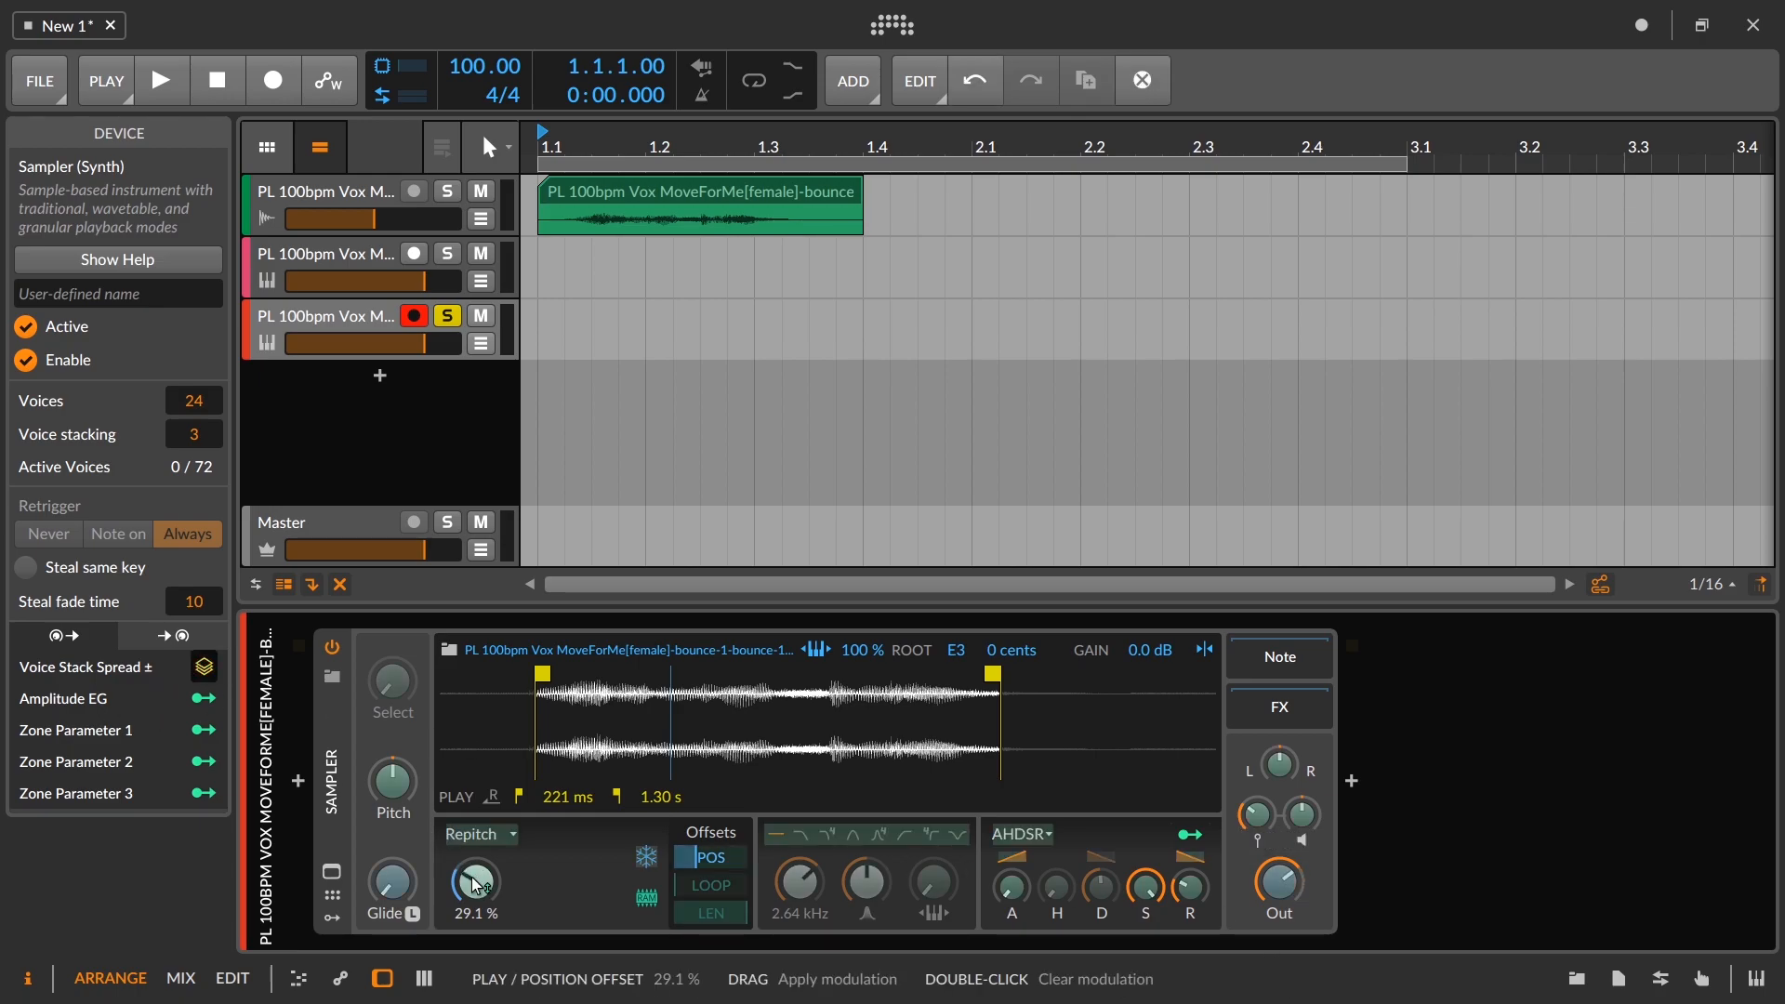
{"action": "left_click_drag", "start_coordinate": [475, 882], "coordinate": [475, 867]}
{"action": "left_click", "coordinate": [208, 668]}
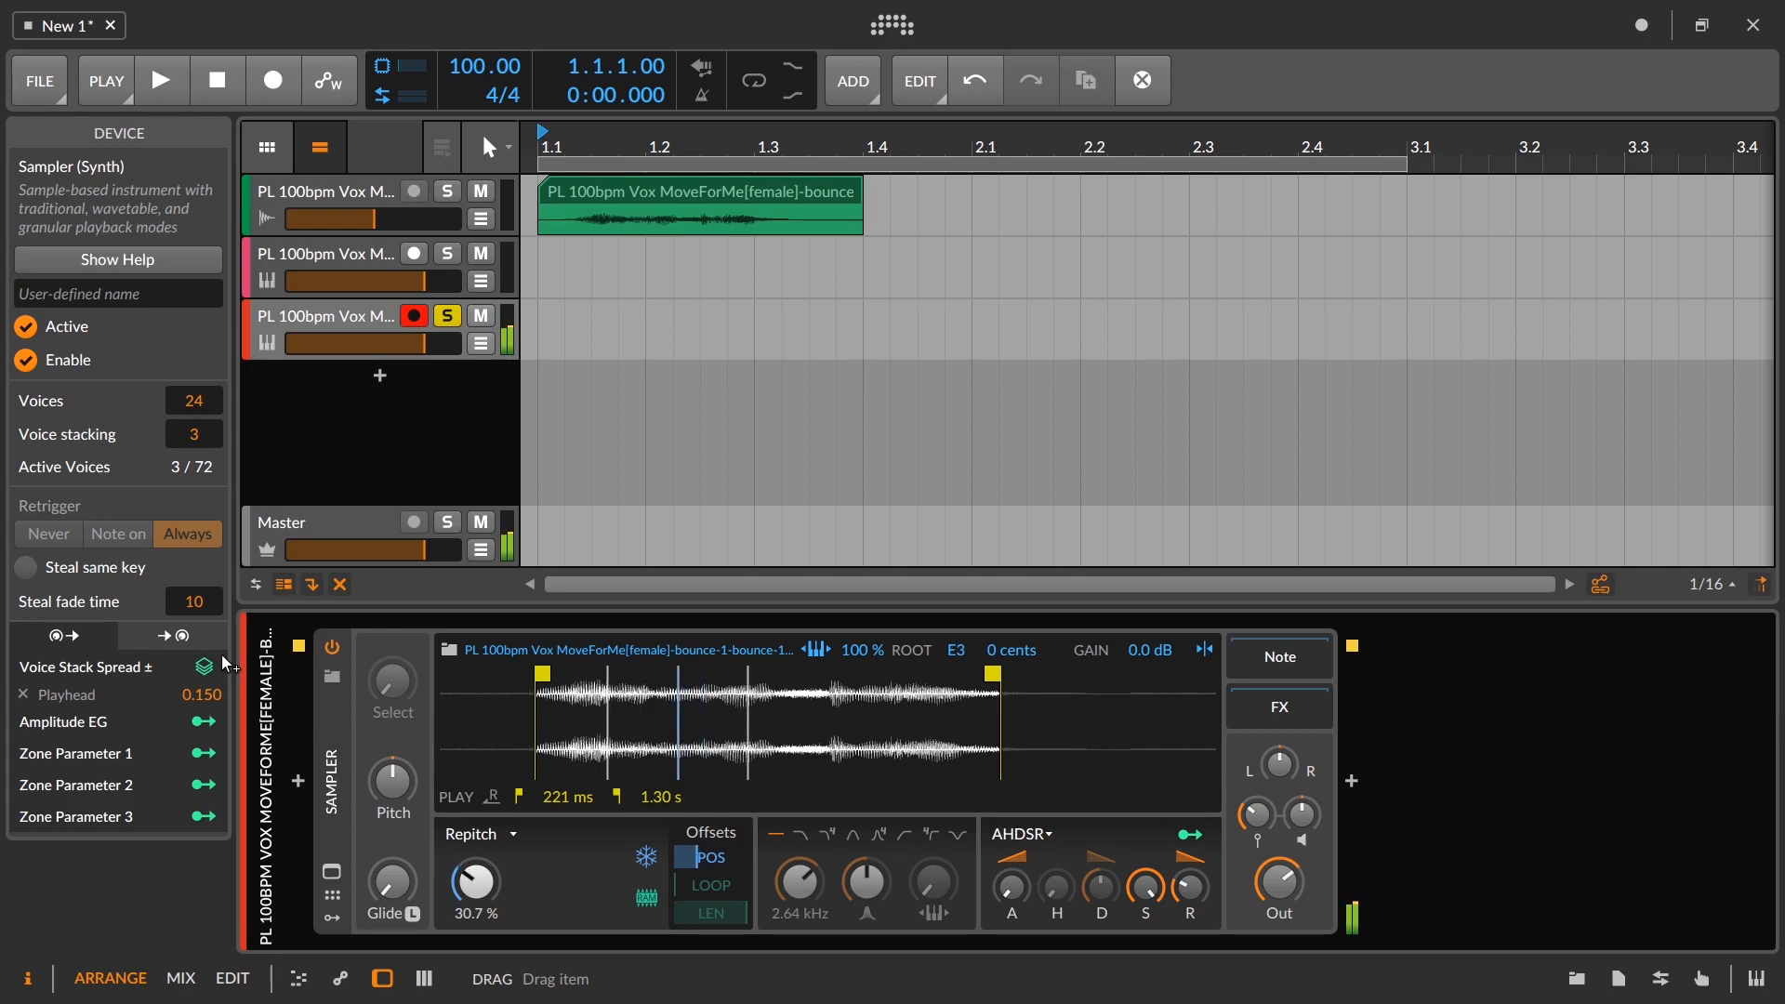
Step: Switch the Sampler's filter to high-pass and set its cutoff to 148 Hz
{"action": "left_click", "coordinate": [905, 834]}
{"action": "mouse_move", "coordinate": [818, 872]}
{"action": "left_mouse_down"}
{"action": "mouse_move", "coordinate": [819, 939]}
{"action": "mouse_move", "coordinate": [793, 892]}
{"action": "left_mouse_up"}
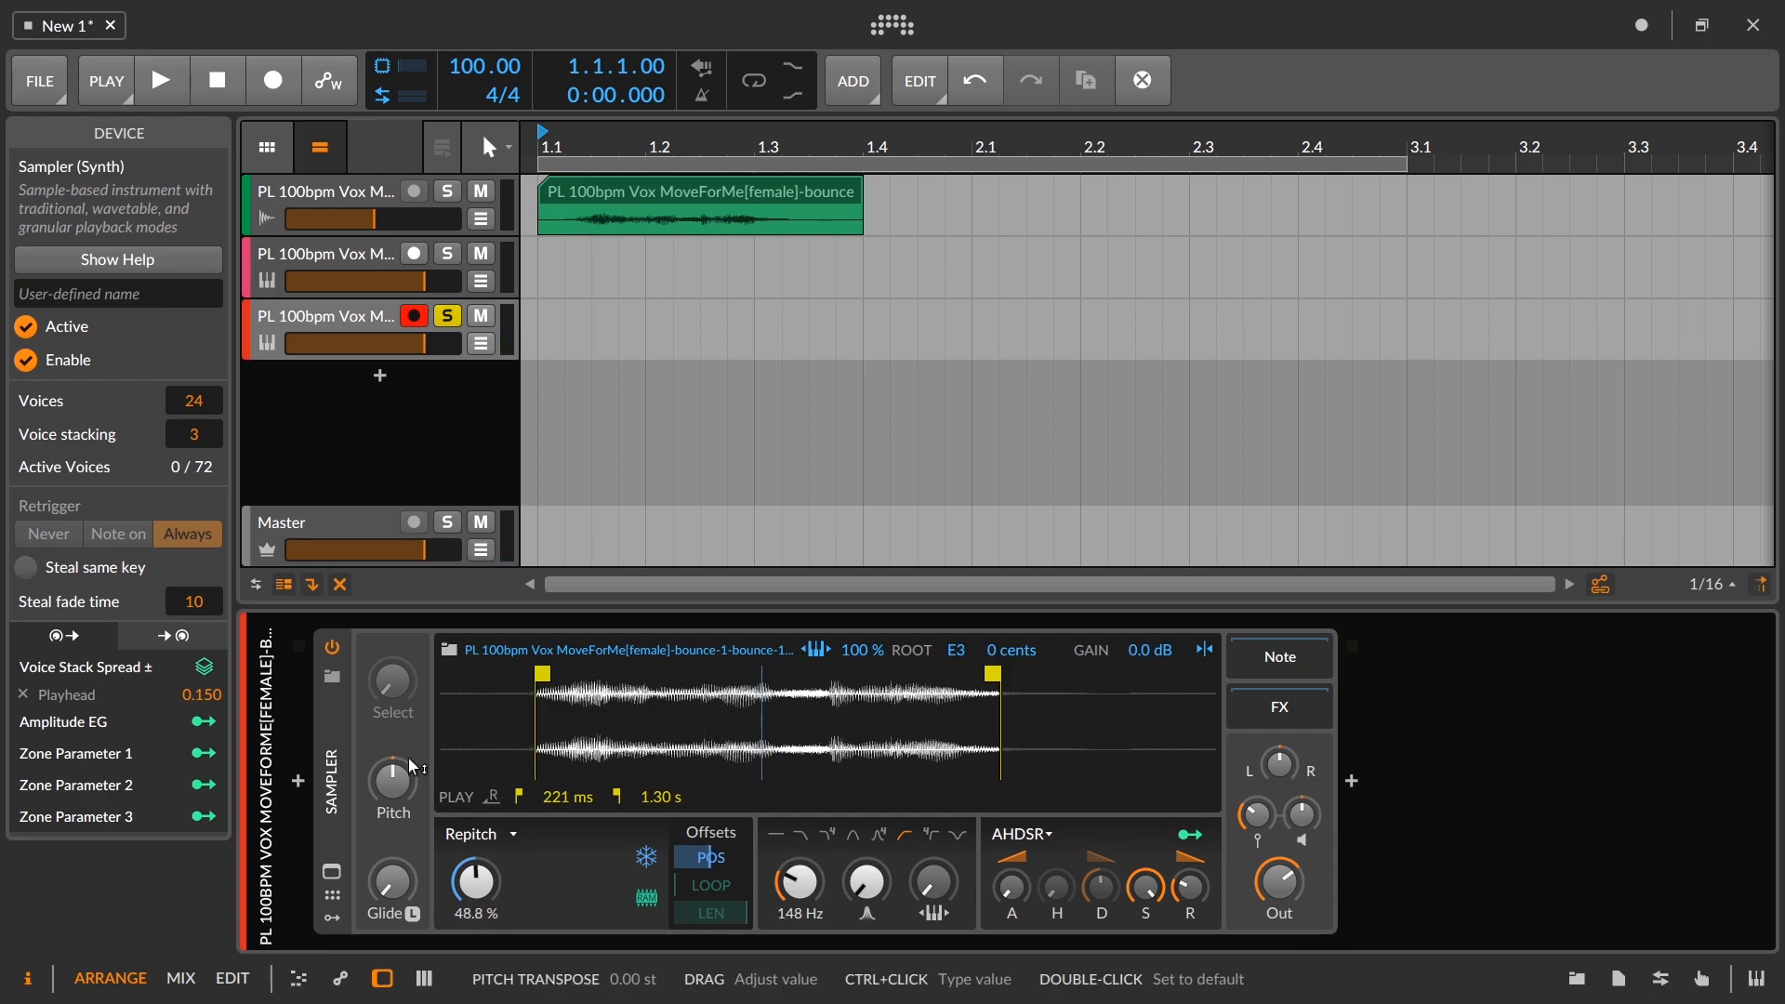
Step: Add an LFO modulator to the Sampler, assign it to Pitch with an amount of 17.67 and show its settings
{"action": "left_click", "coordinate": [332, 917]}
{"action": "left_click", "coordinate": [367, 695]}
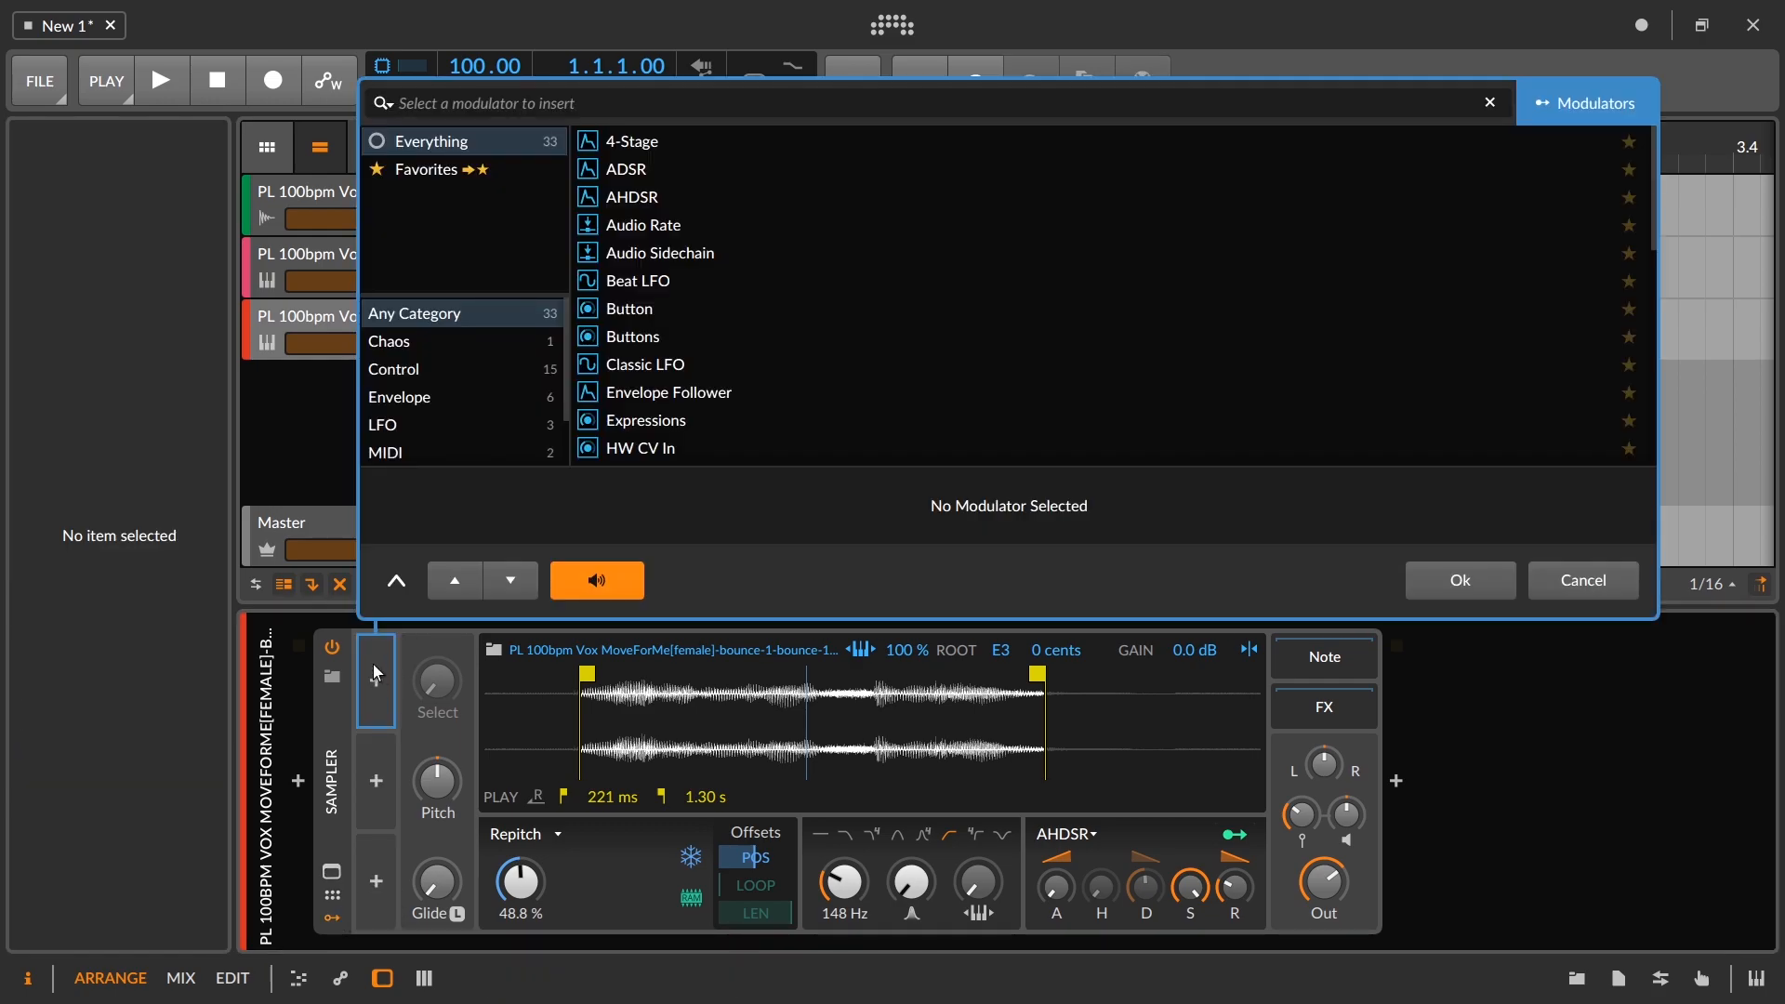
{"action": "type", "text": "lfo"}
{"action": "left_click", "coordinate": [686, 144]}
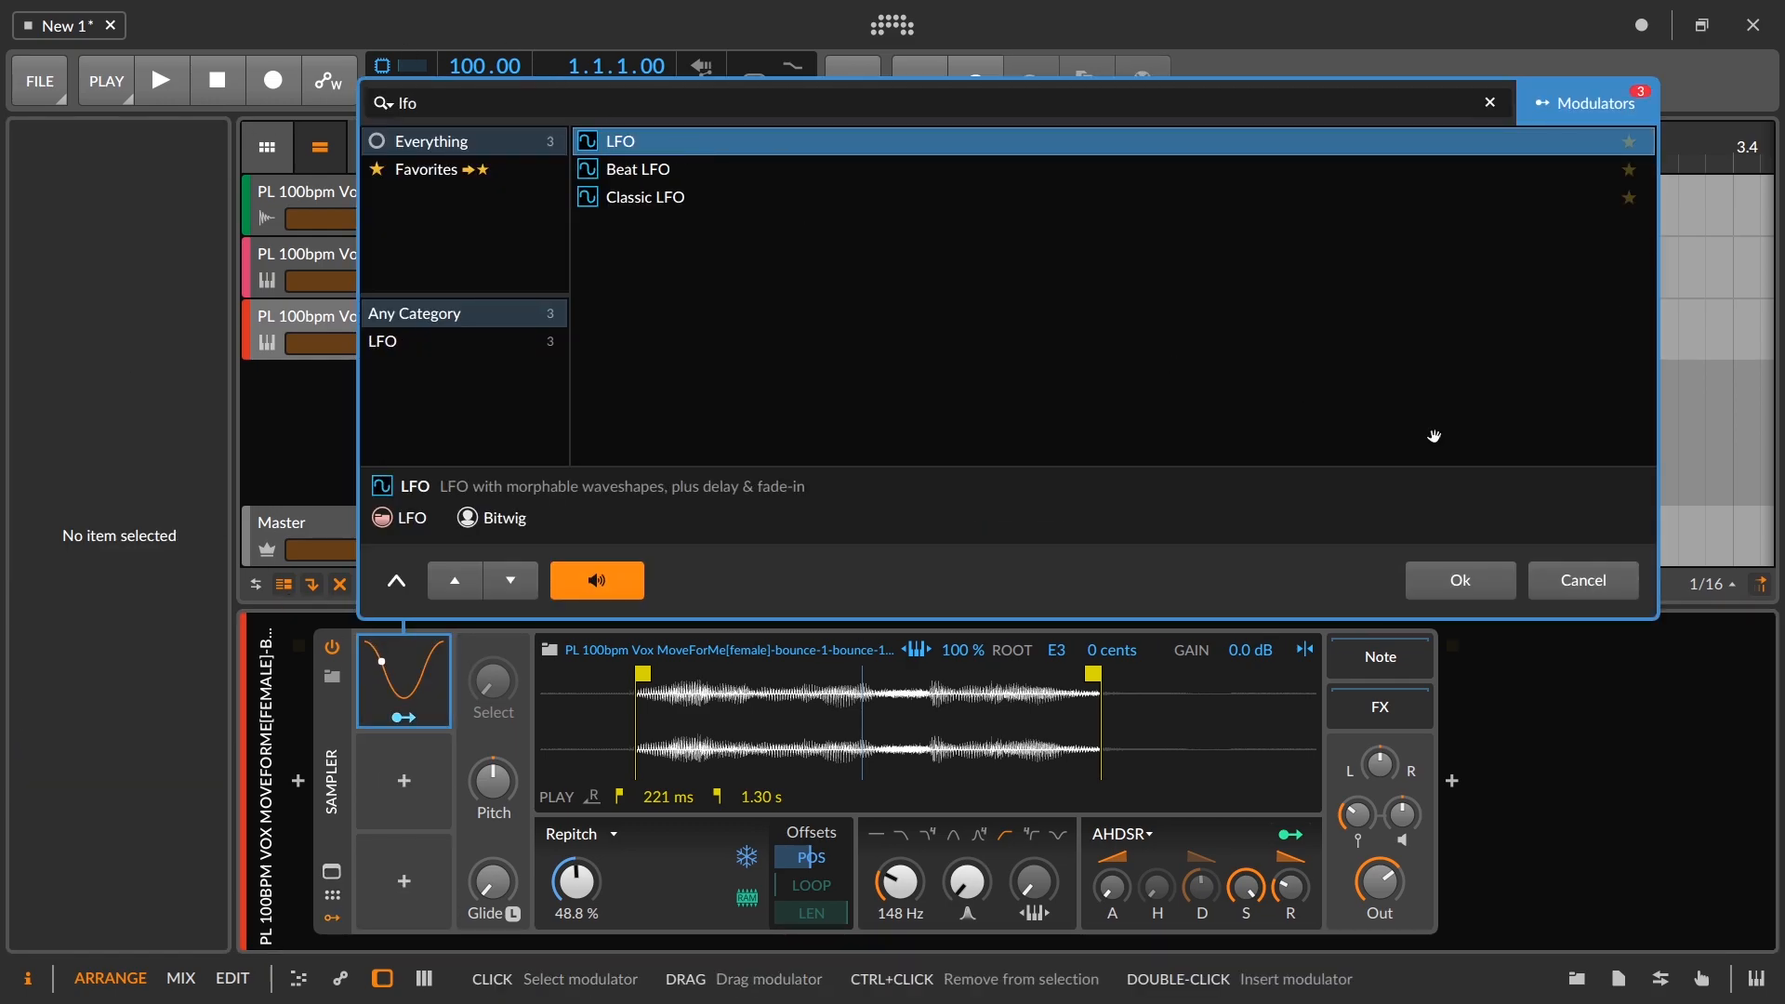
{"action": "left_click", "coordinate": [1460, 580]}
{"action": "left_click", "coordinate": [402, 718]}
{"action": "left_click_drag", "start_coordinate": [494, 781], "coordinate": [493, 707]}
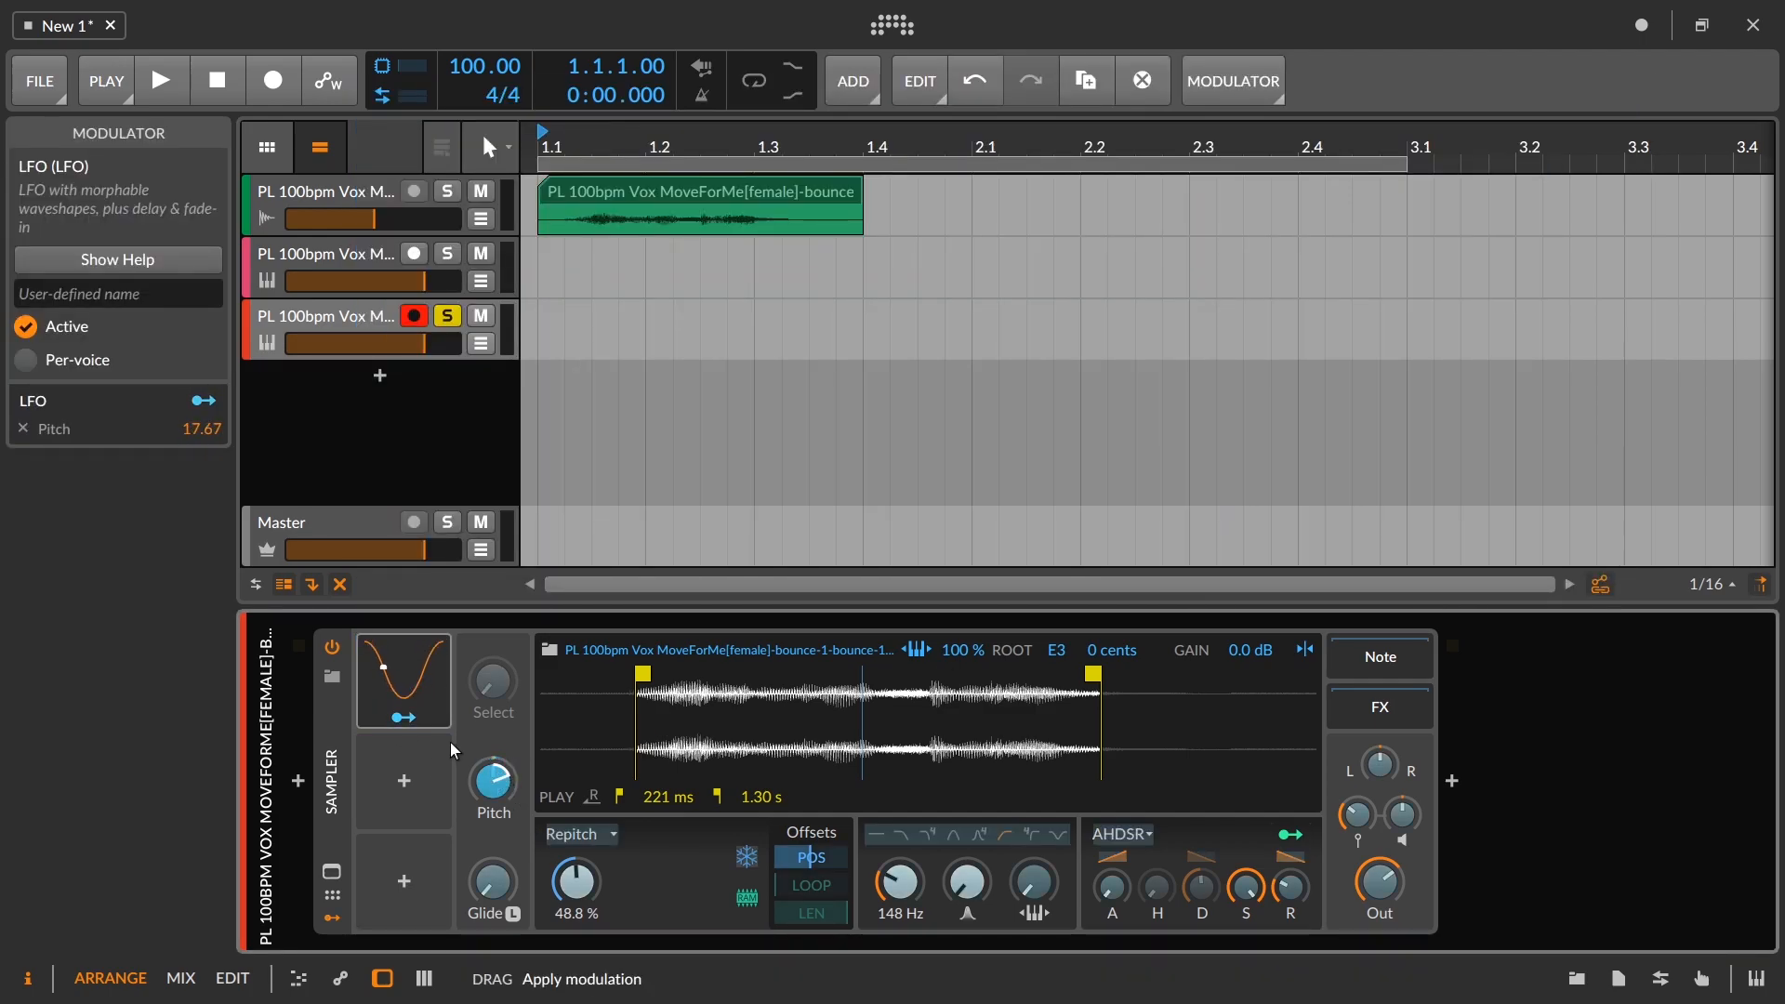
{"action": "left_click", "coordinate": [397, 669]}
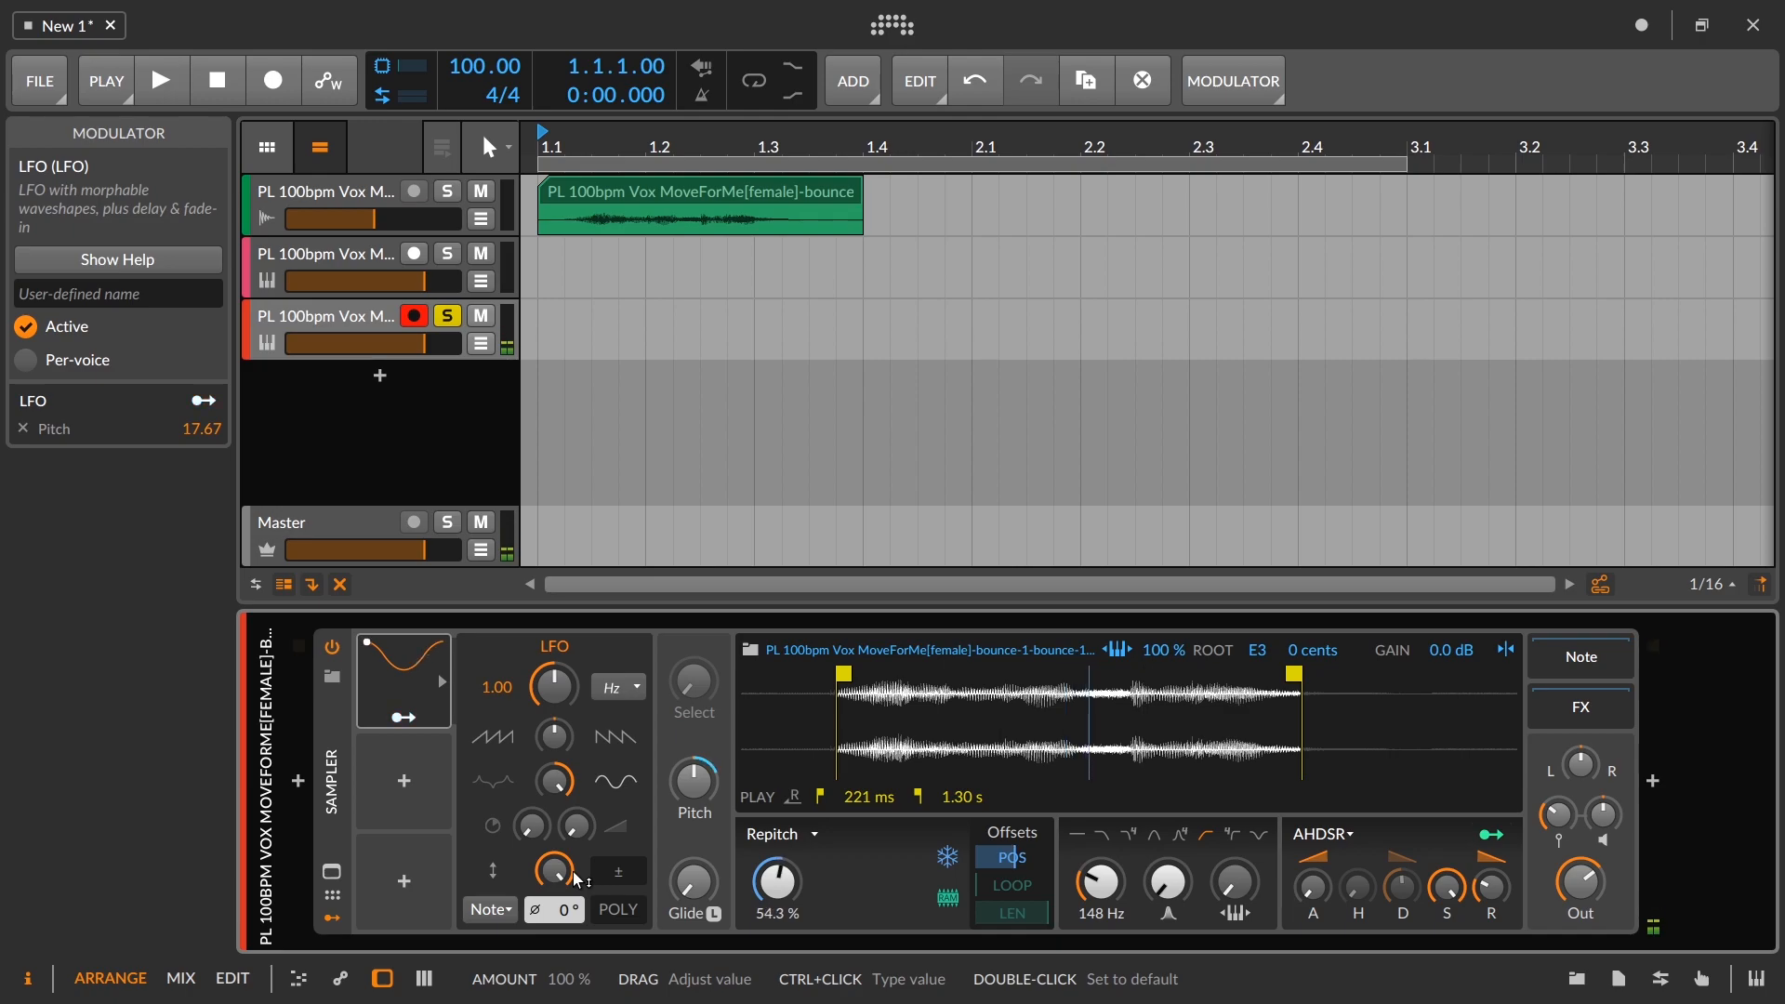
Step: Insert the Poladroid Delay preset into the Sampler's FX chain
{"action": "left_click", "coordinate": [1676, 798]}
{"action": "type", "text": "delay"}
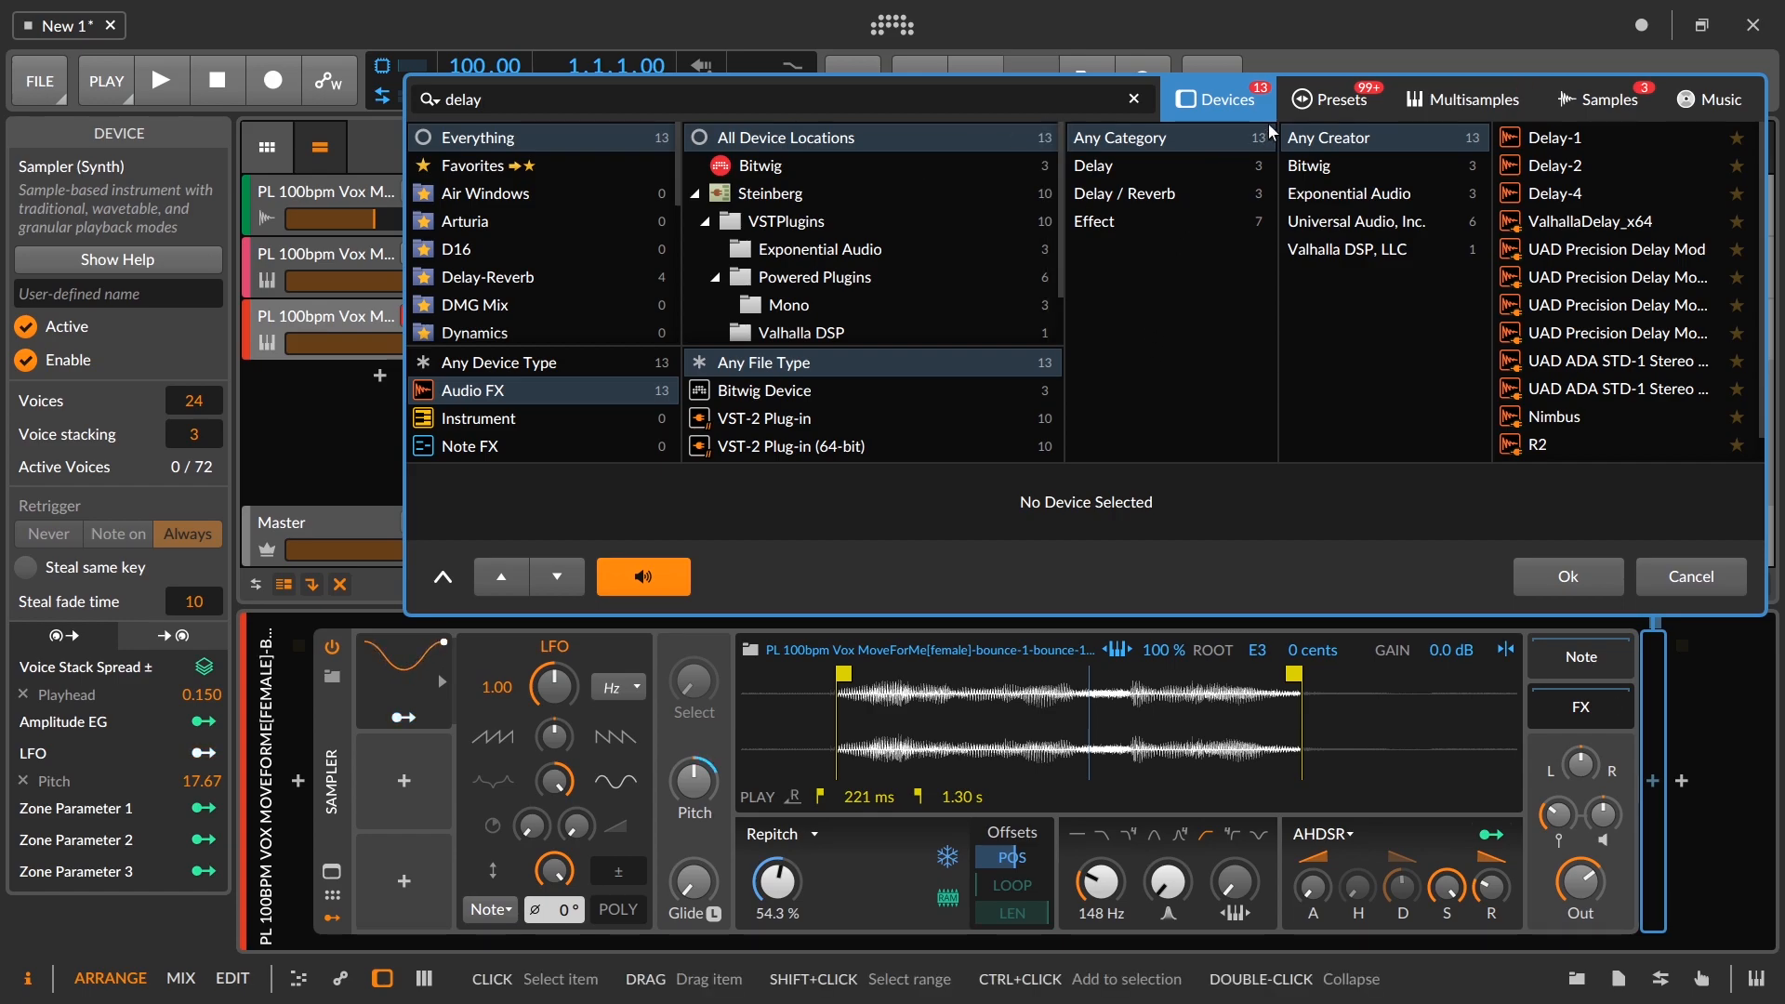
{"action": "left_click", "coordinate": [1327, 109]}
{"action": "left_click", "coordinate": [874, 167]}
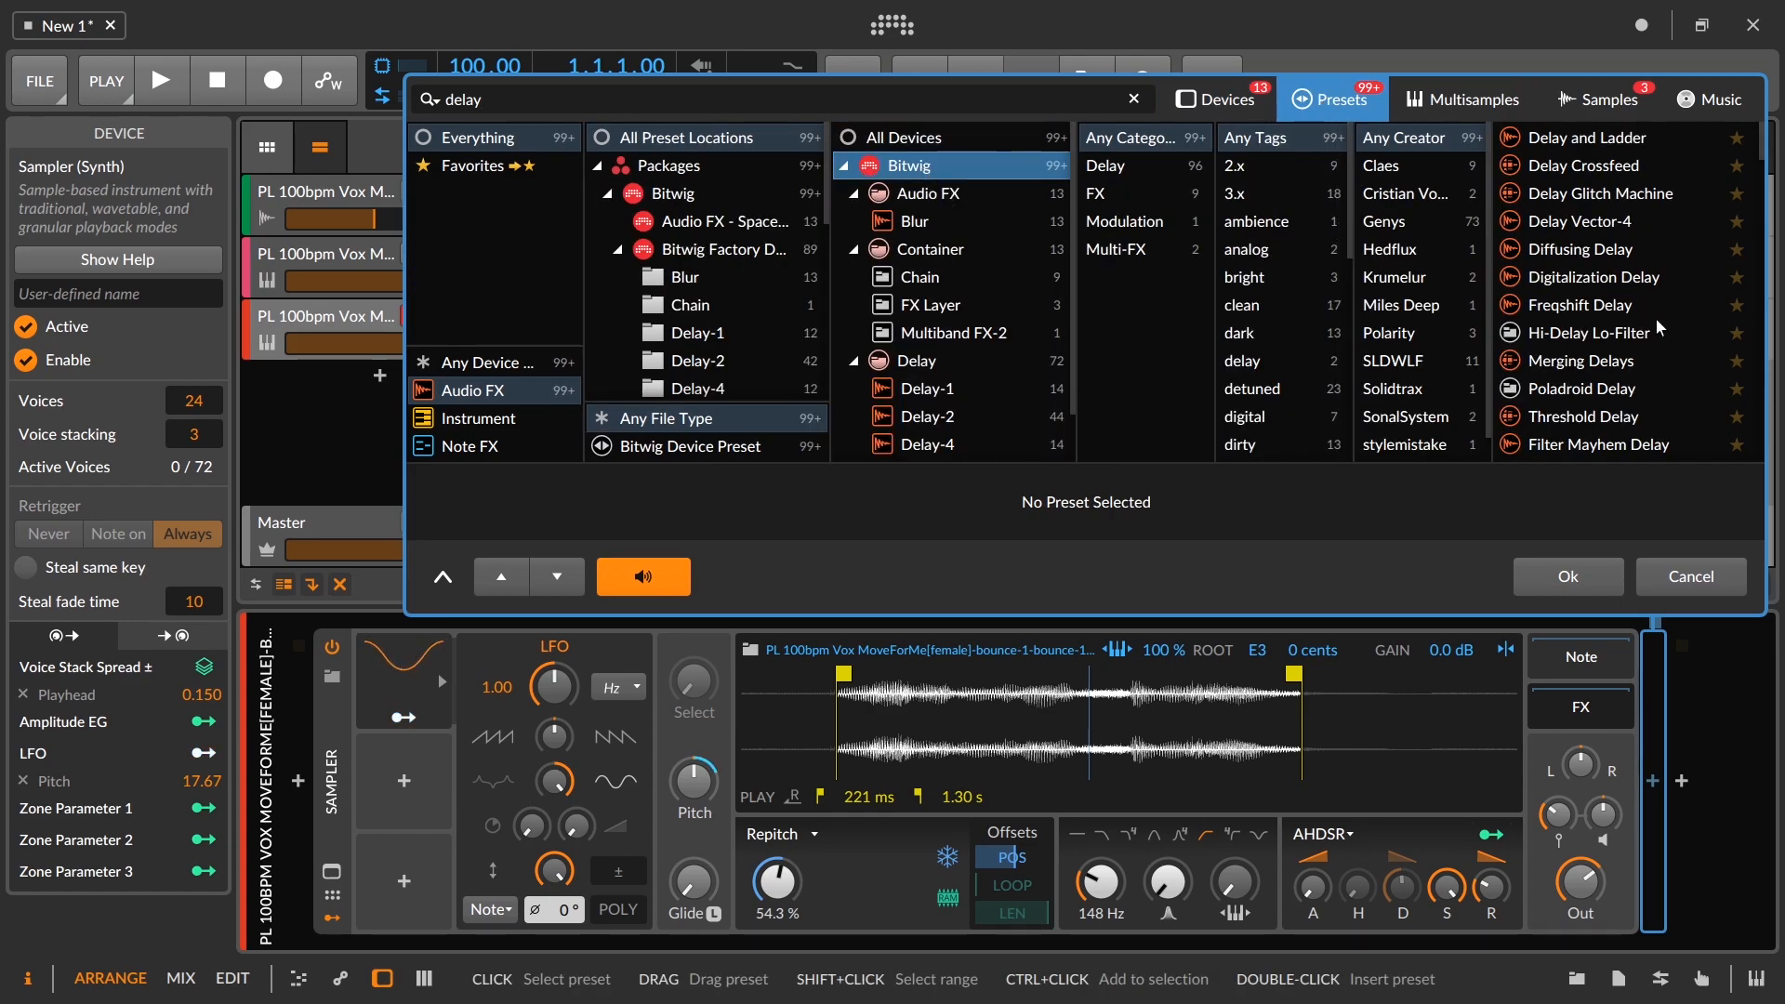
{"action": "left_click", "coordinate": [1636, 394]}
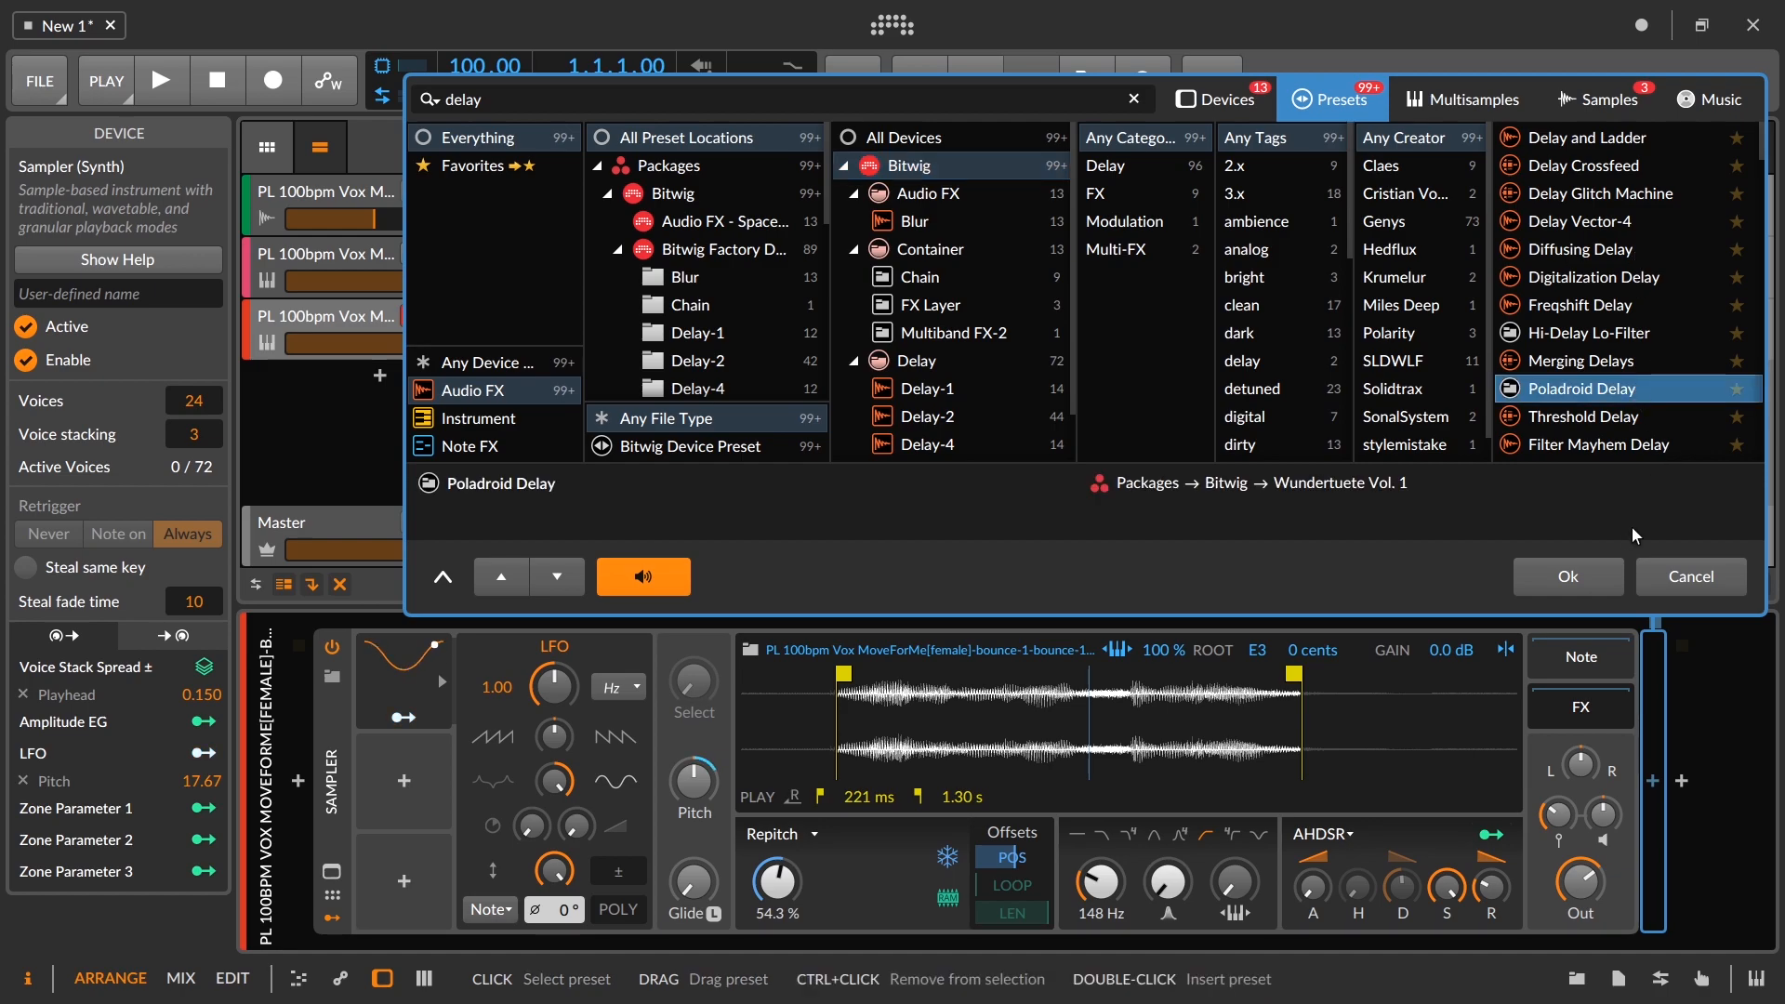
{"action": "left_click", "coordinate": [1595, 574]}
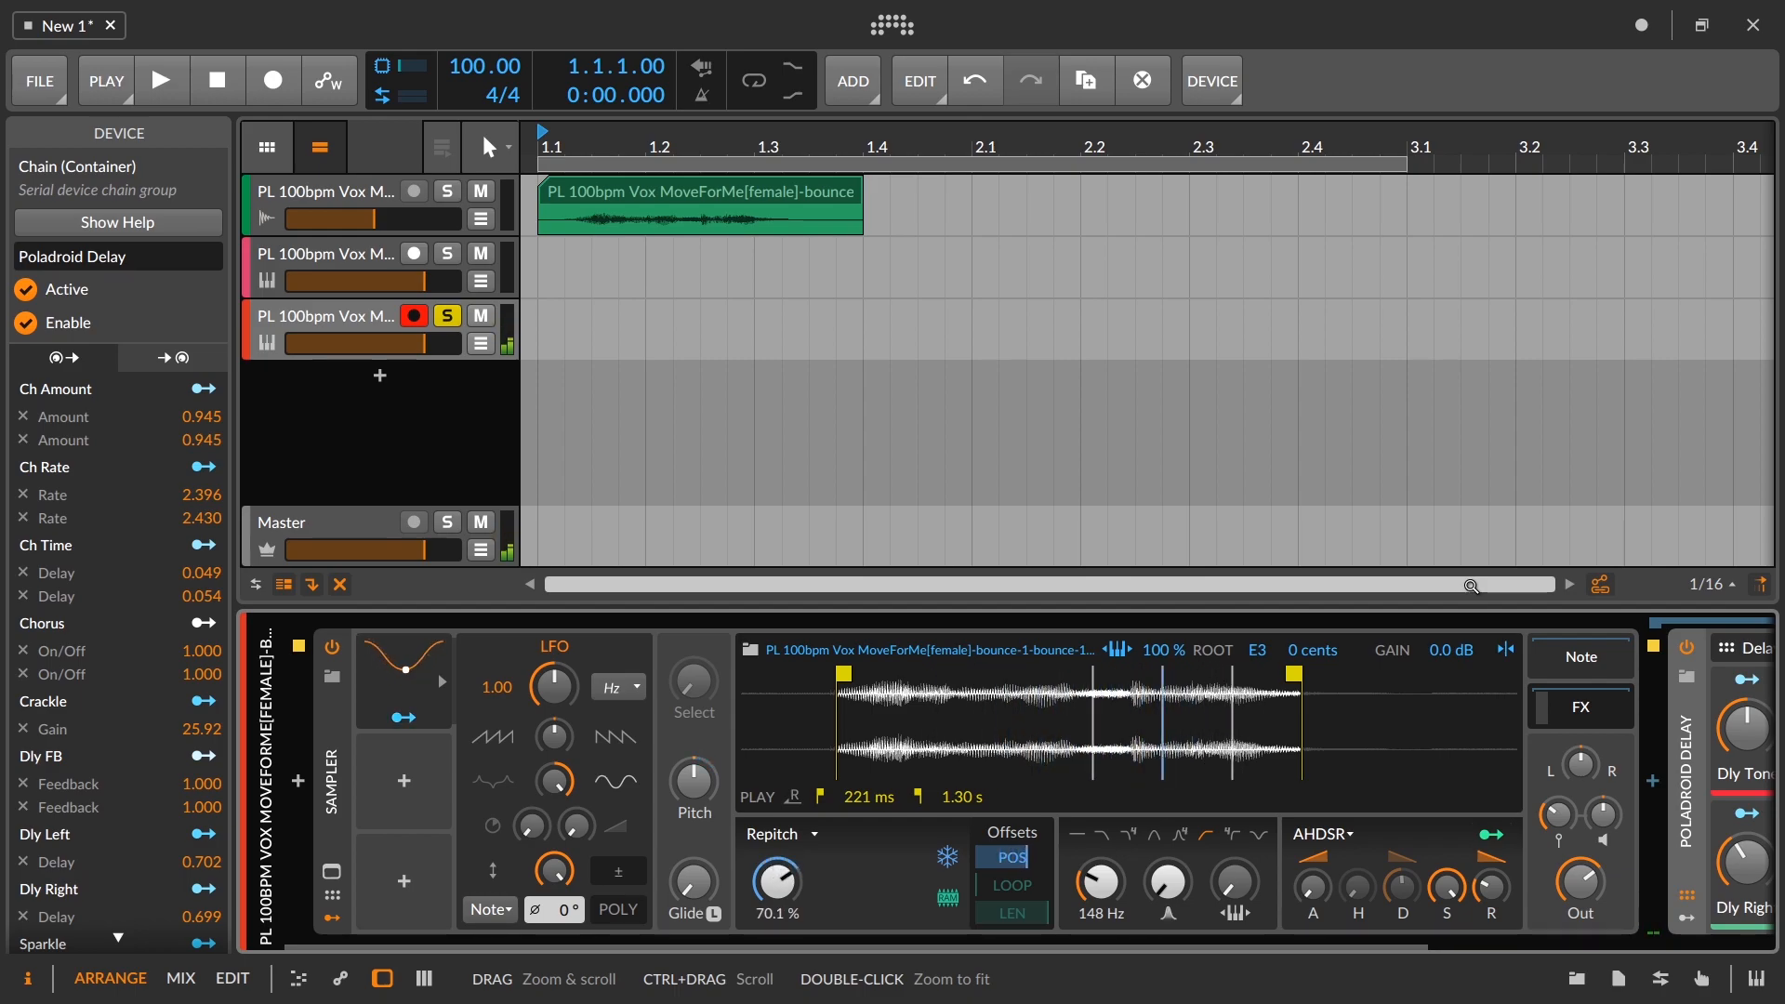
Step: Raise the Sampler's Pitch and set its high-pass cutoff to 559 Hz
{"action": "left_click_drag", "start_coordinate": [694, 781], "coordinate": [694, 737]}
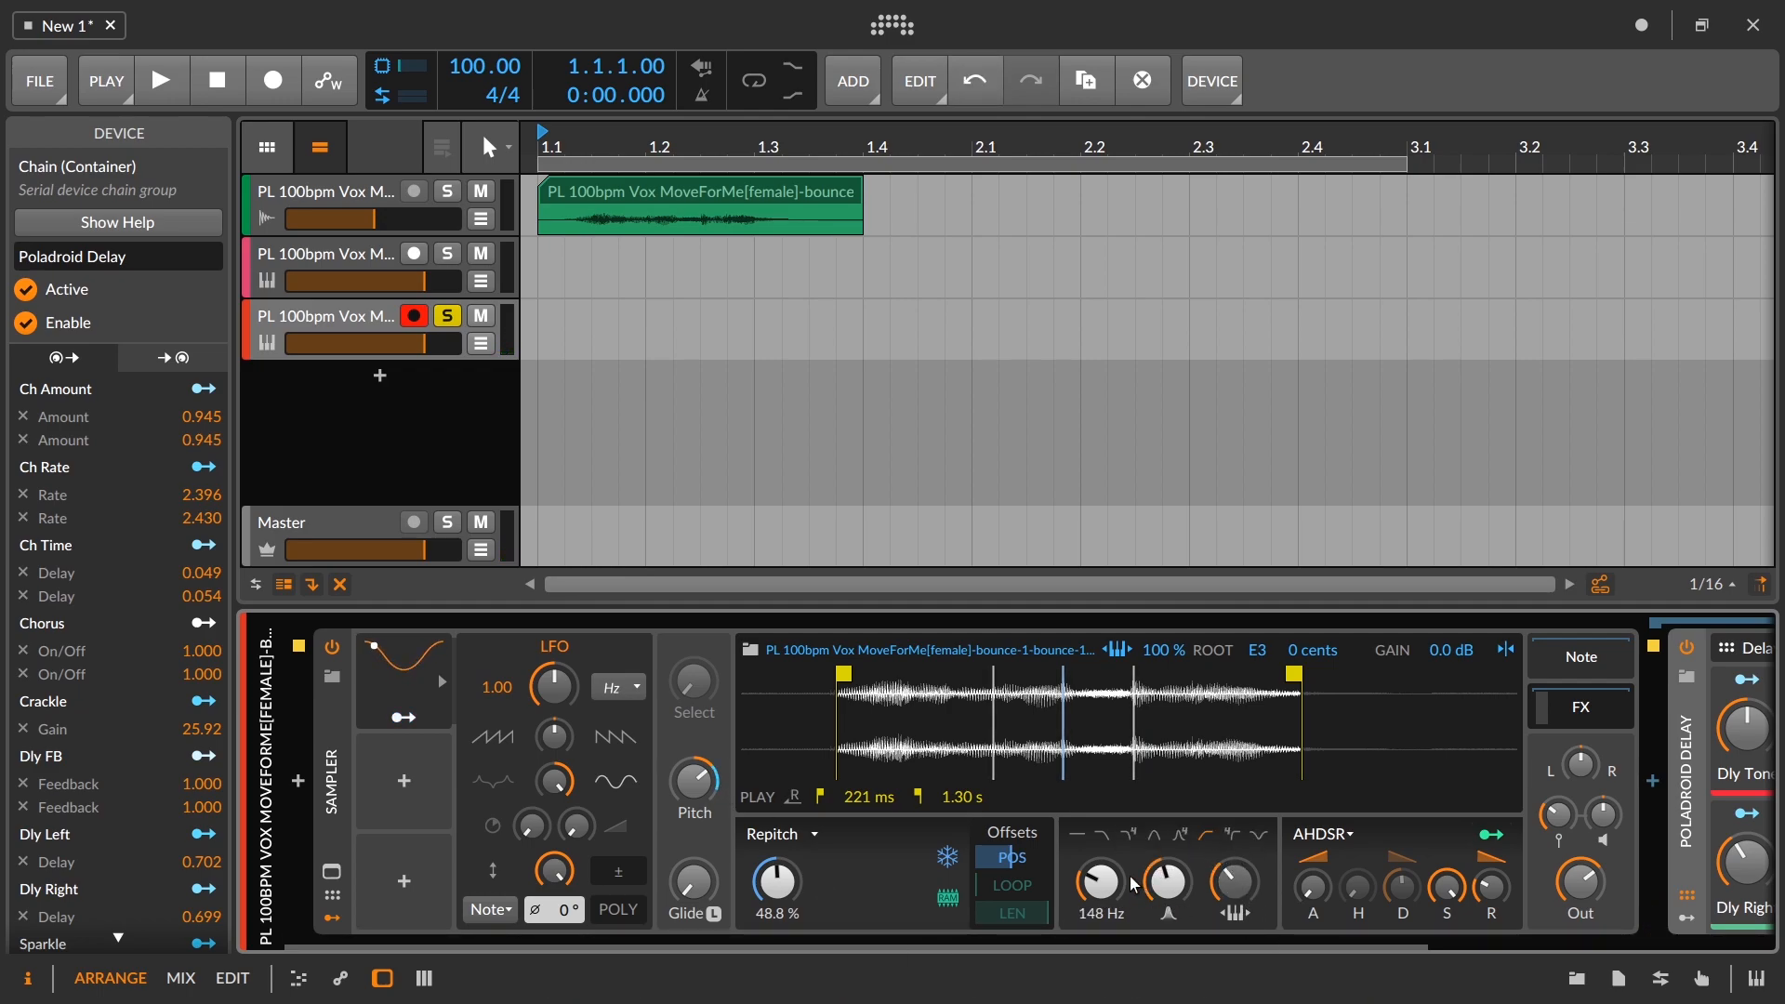
{"action": "left_click_drag", "start_coordinate": [1127, 878], "coordinate": [1122, 890]}
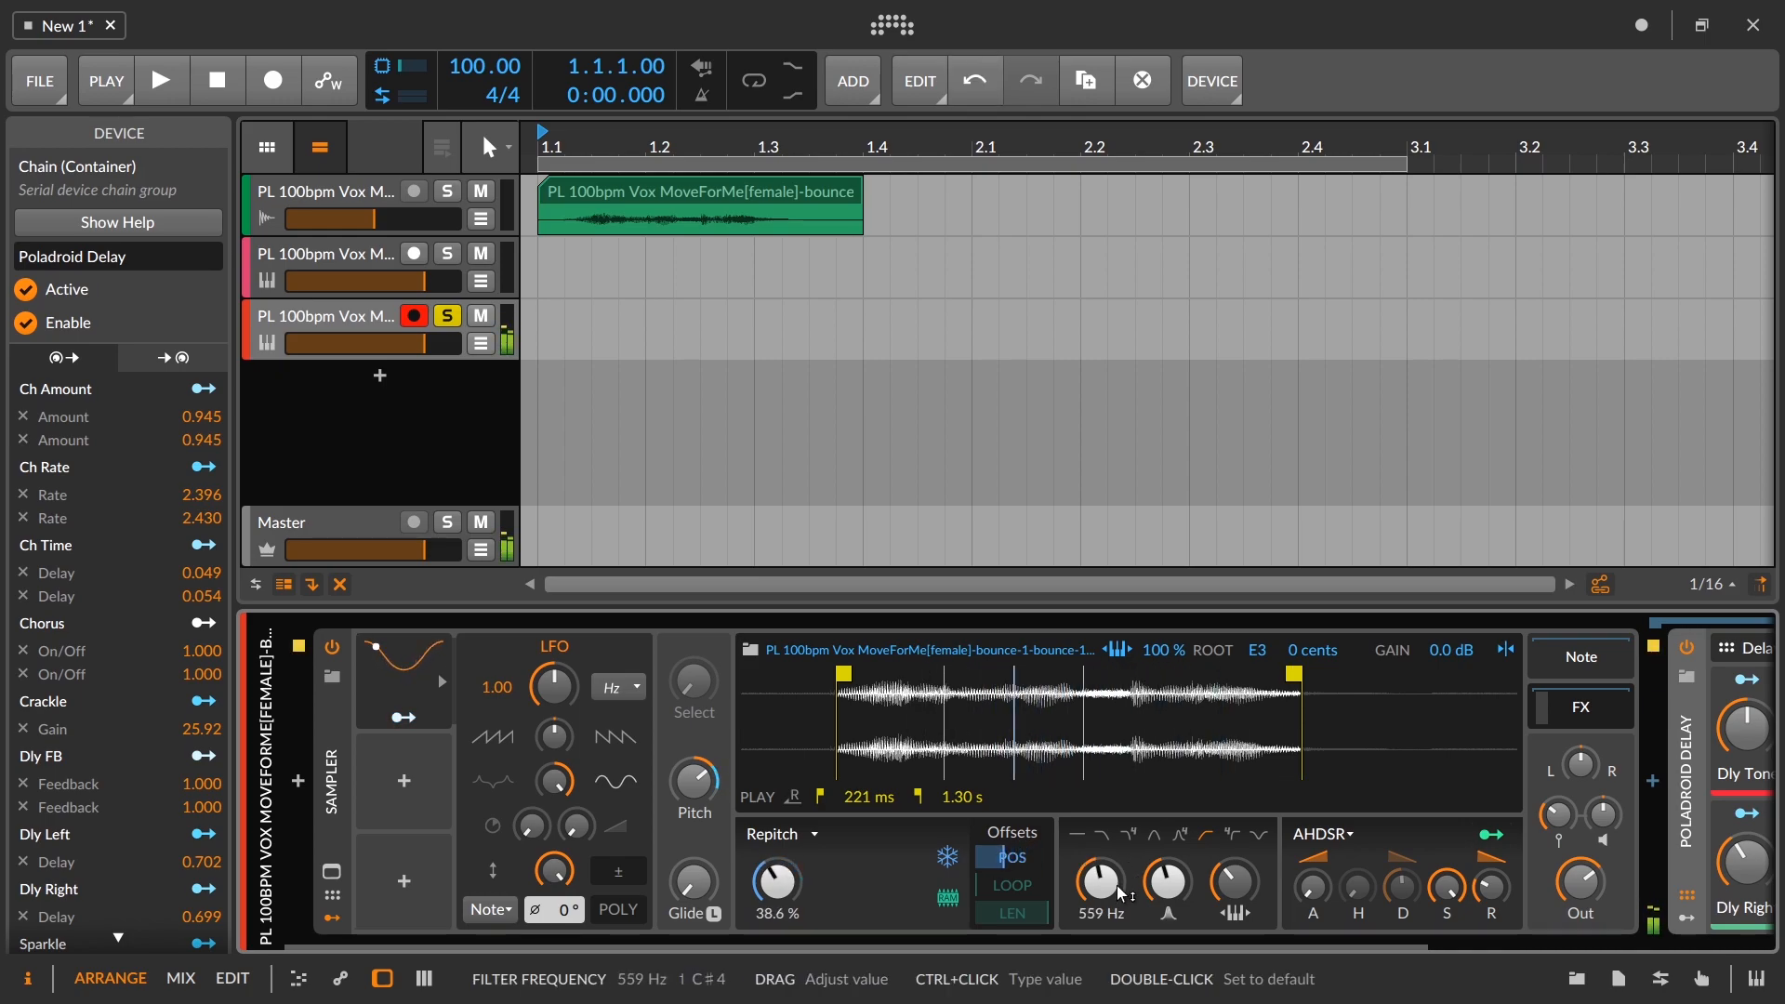
Step: Add a Resonator Bank after the Poladroid Delay in the FX chain and load its Mysticord 1 preset
{"action": "left_click_drag", "start_coordinate": [1342, 947], "coordinate": [1678, 946]}
{"action": "left_click", "coordinate": [1690, 781]}
{"action": "type", "text": "reso"}
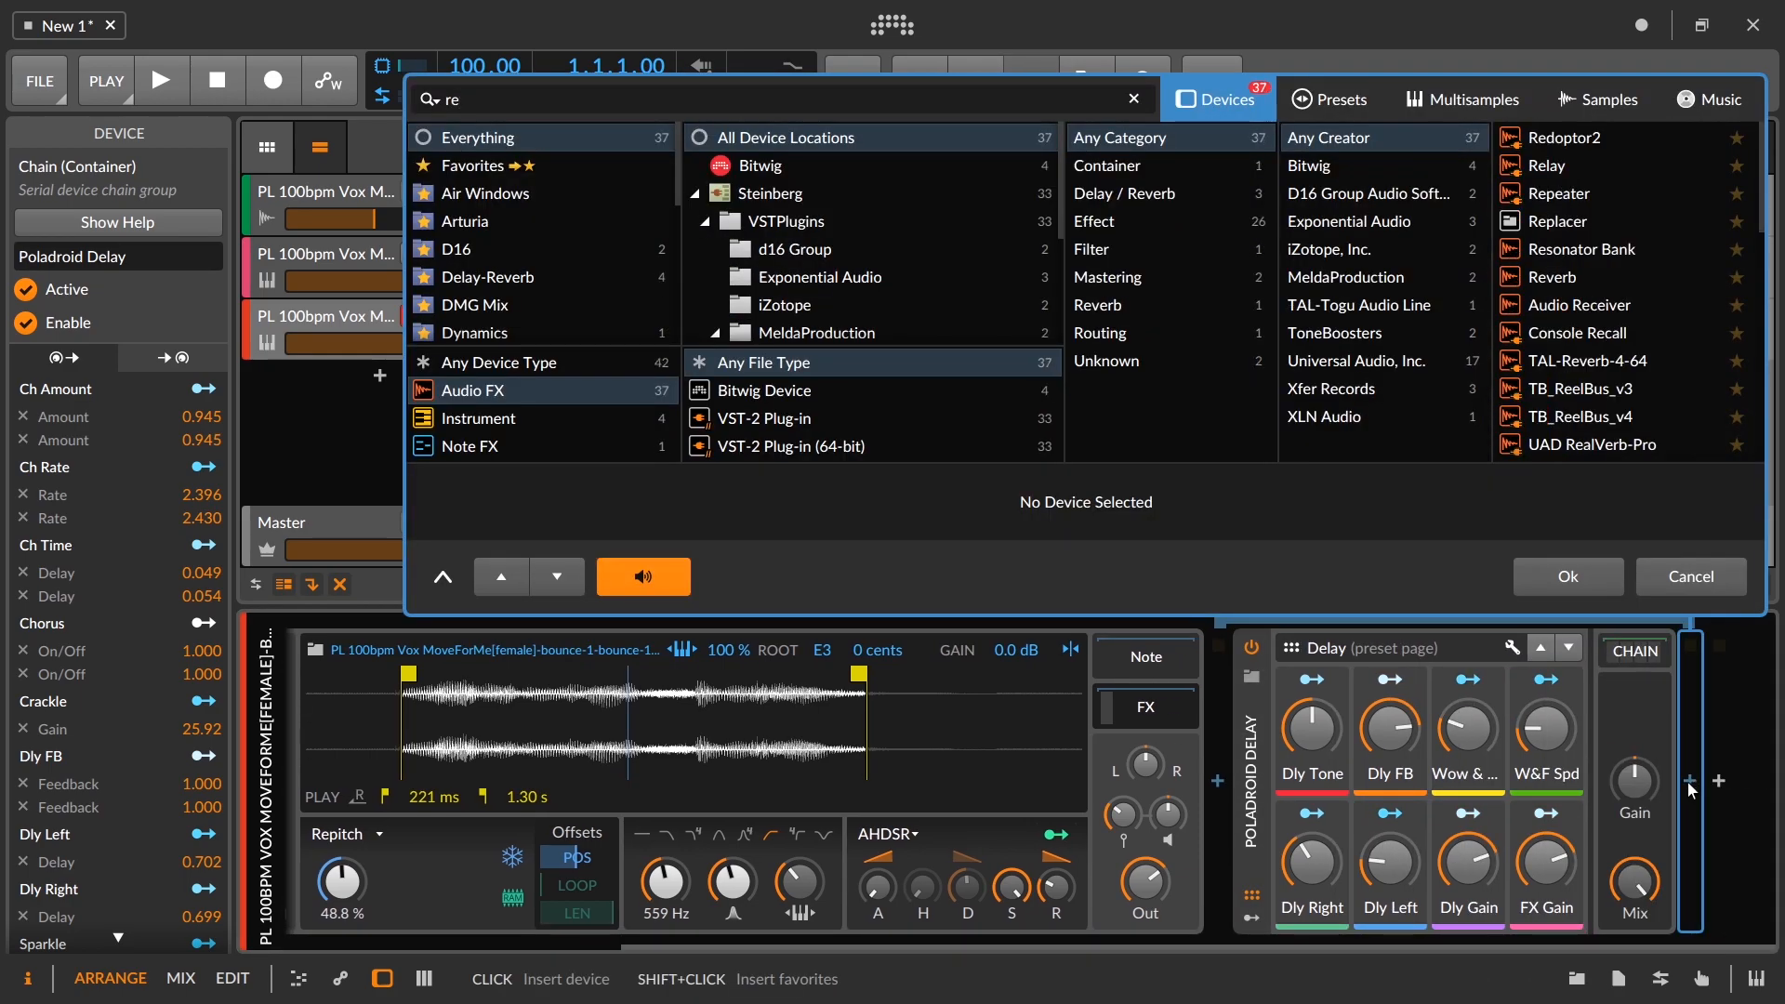
{"action": "left_click", "coordinate": [1651, 141]}
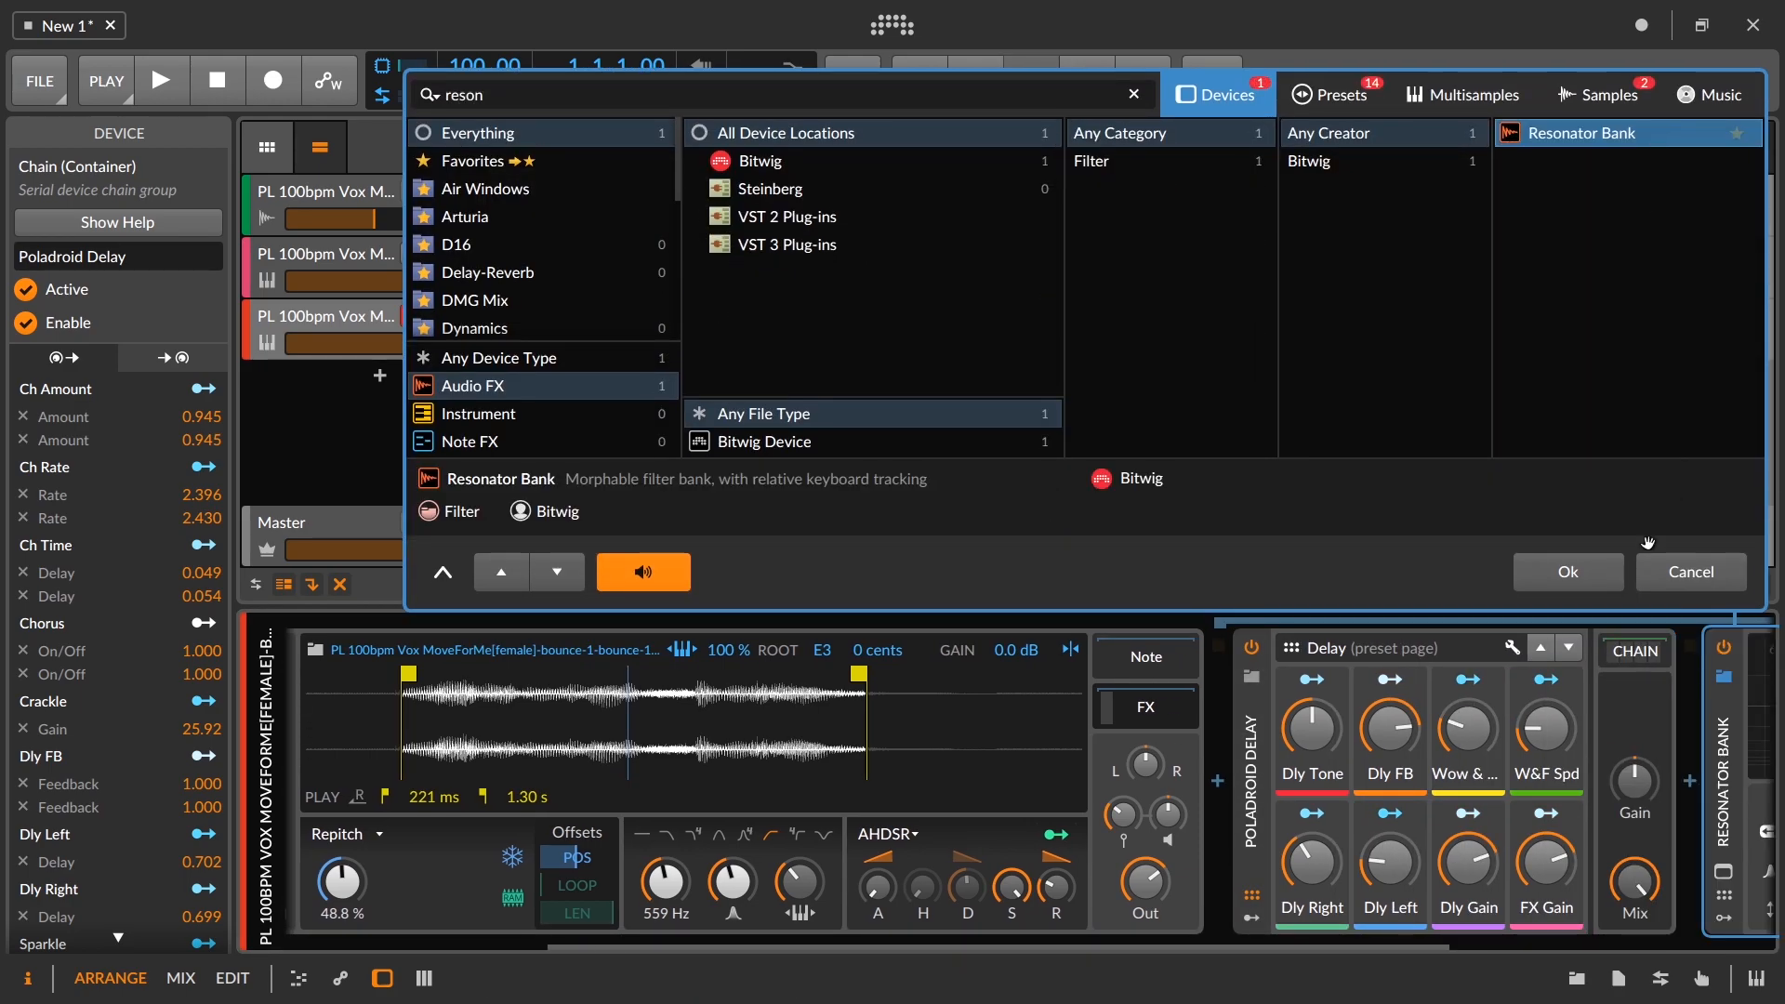
{"action": "left_click", "coordinate": [1613, 571]}
{"action": "left_click", "coordinate": [1726, 678]}
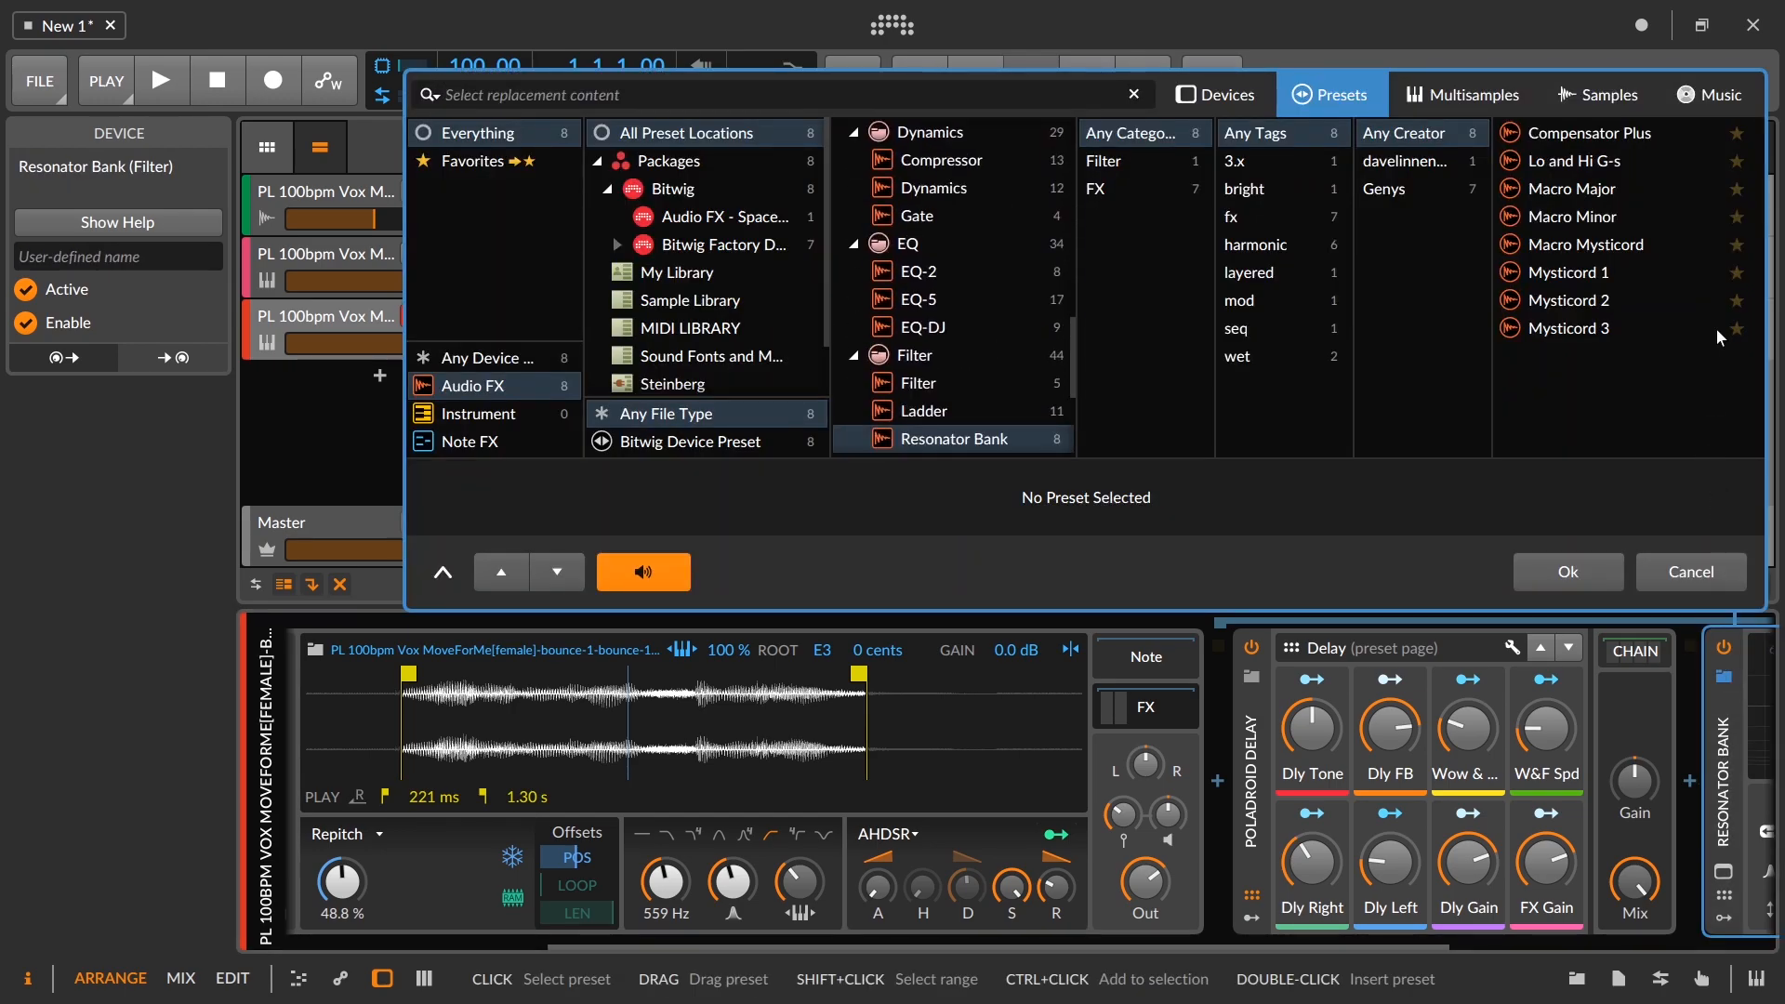
{"action": "left_click", "coordinate": [1670, 270]}
{"action": "left_click", "coordinate": [1601, 567]}
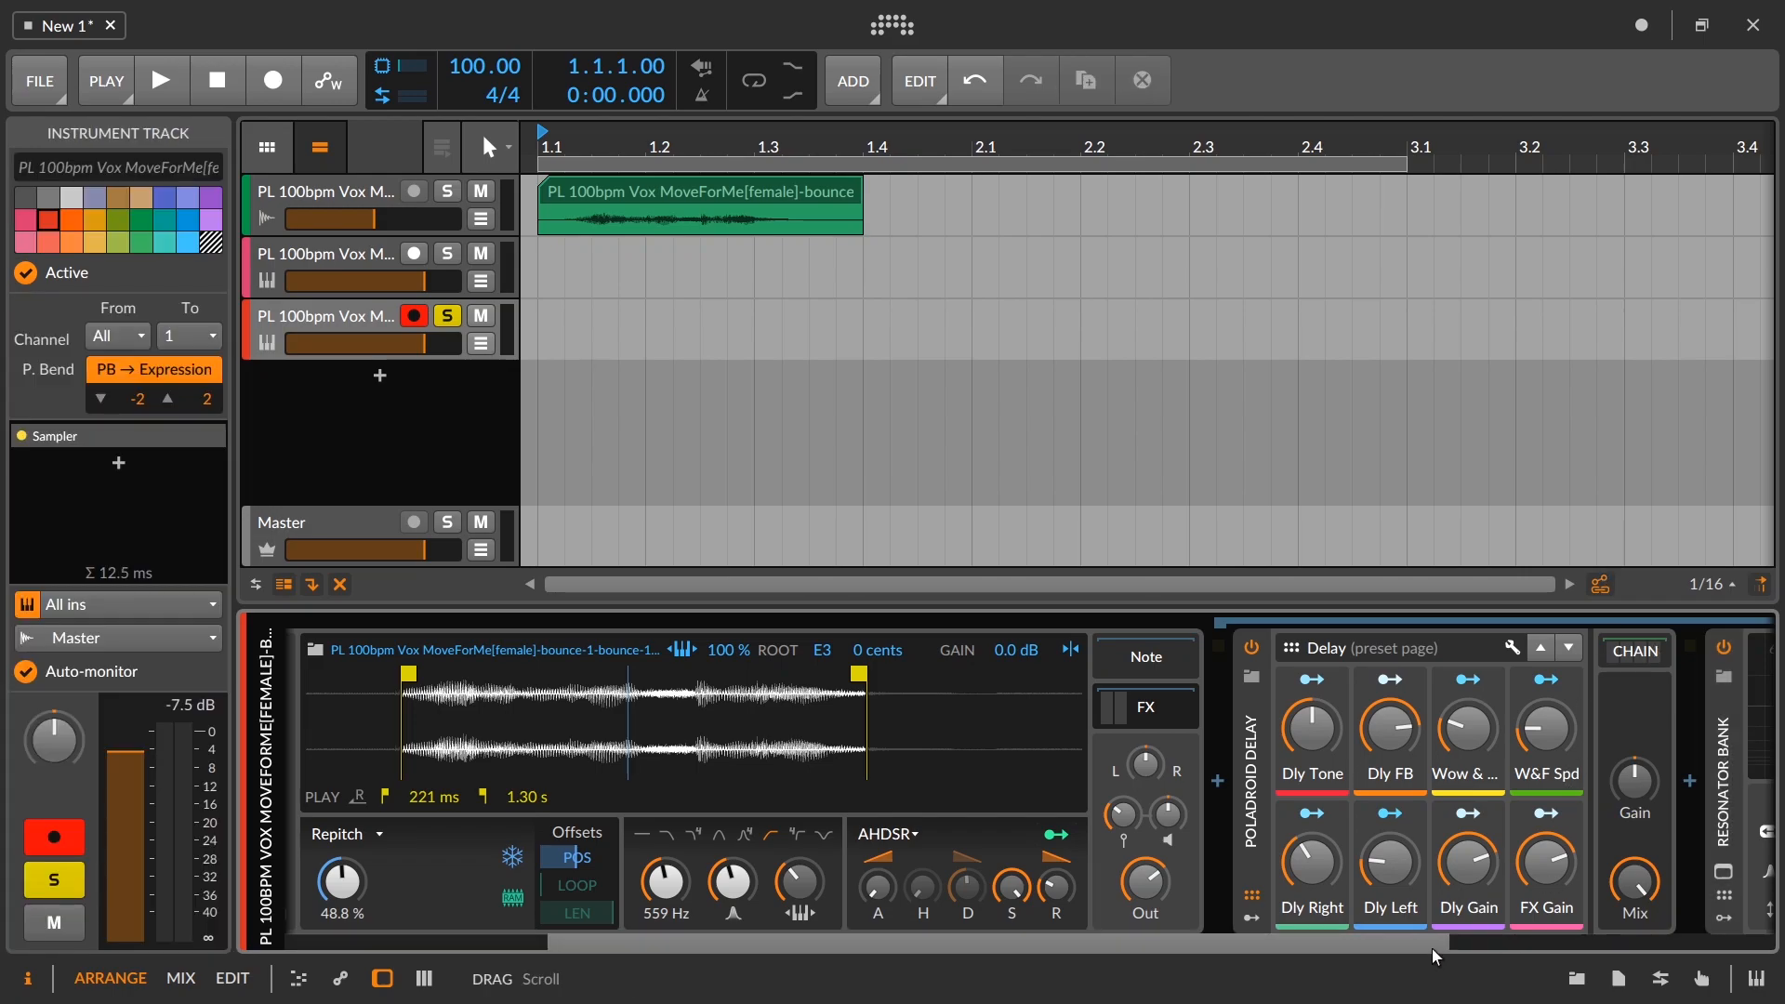
Step: Raise the Resonator Bank's key tracking and global frequency, and set its Global Q Scaler to 2.82
{"action": "left_click_drag", "start_coordinate": [1432, 948], "coordinate": [1547, 940]}
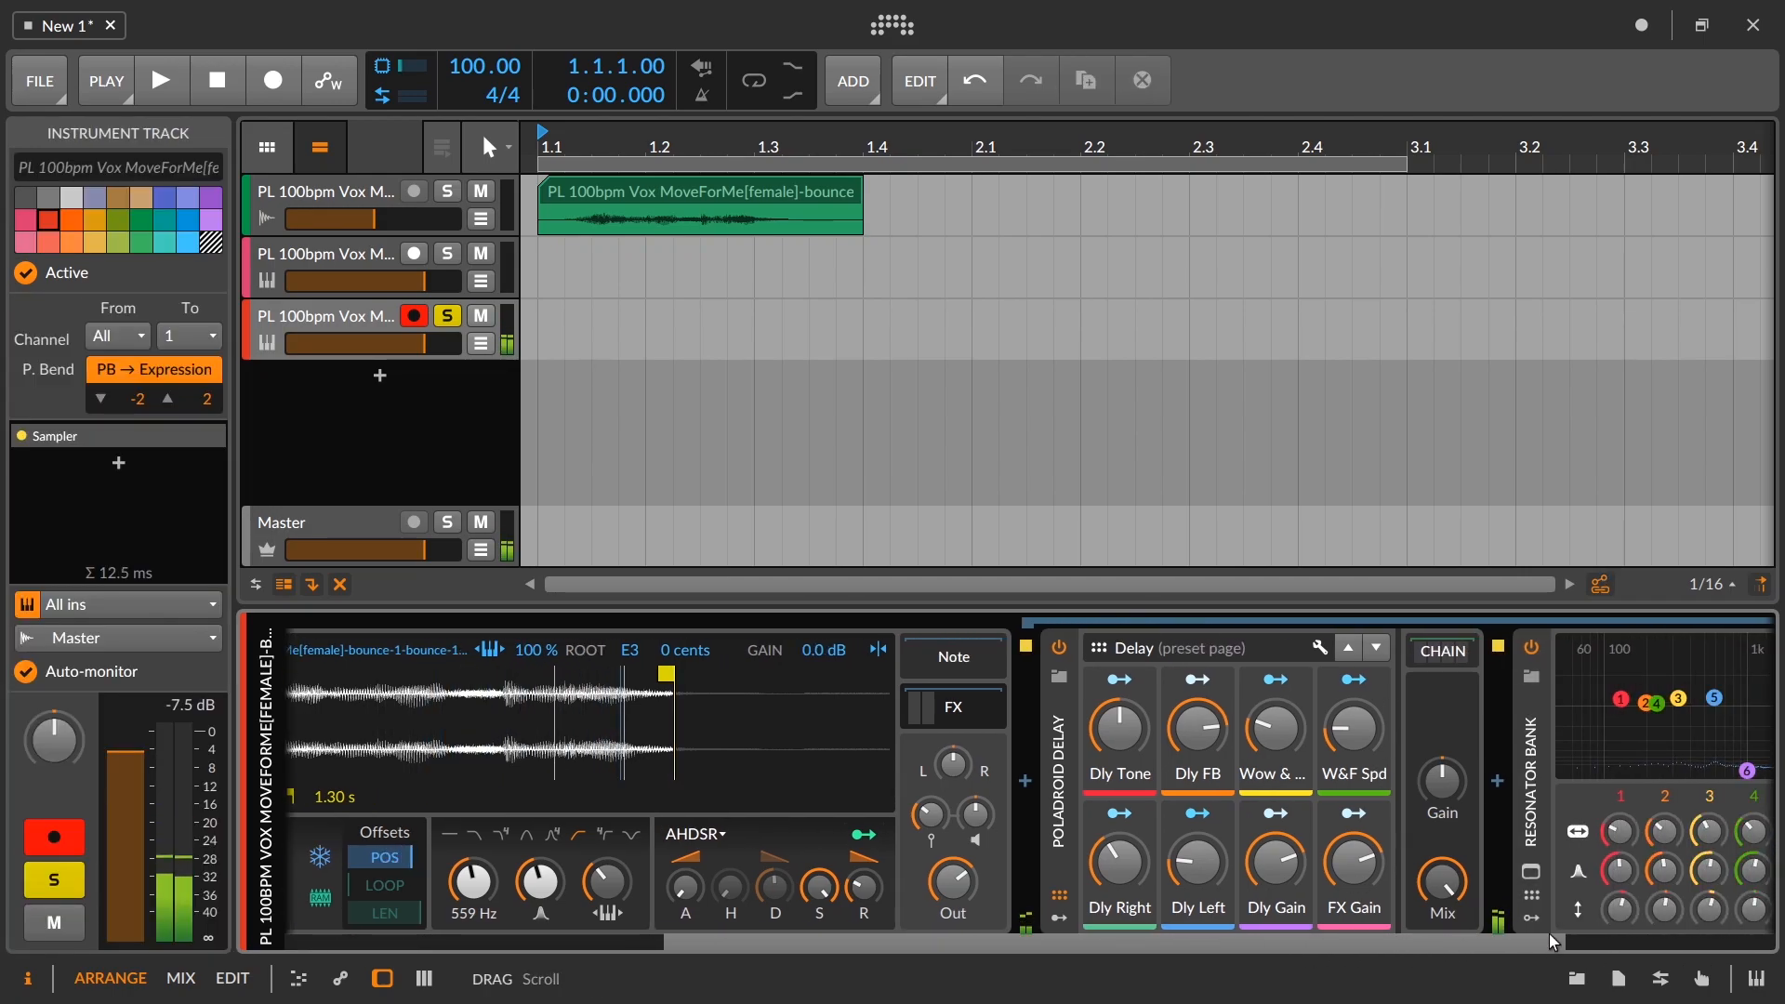
{"action": "left_click_drag", "start_coordinate": [1548, 935], "coordinate": [1755, 940]}
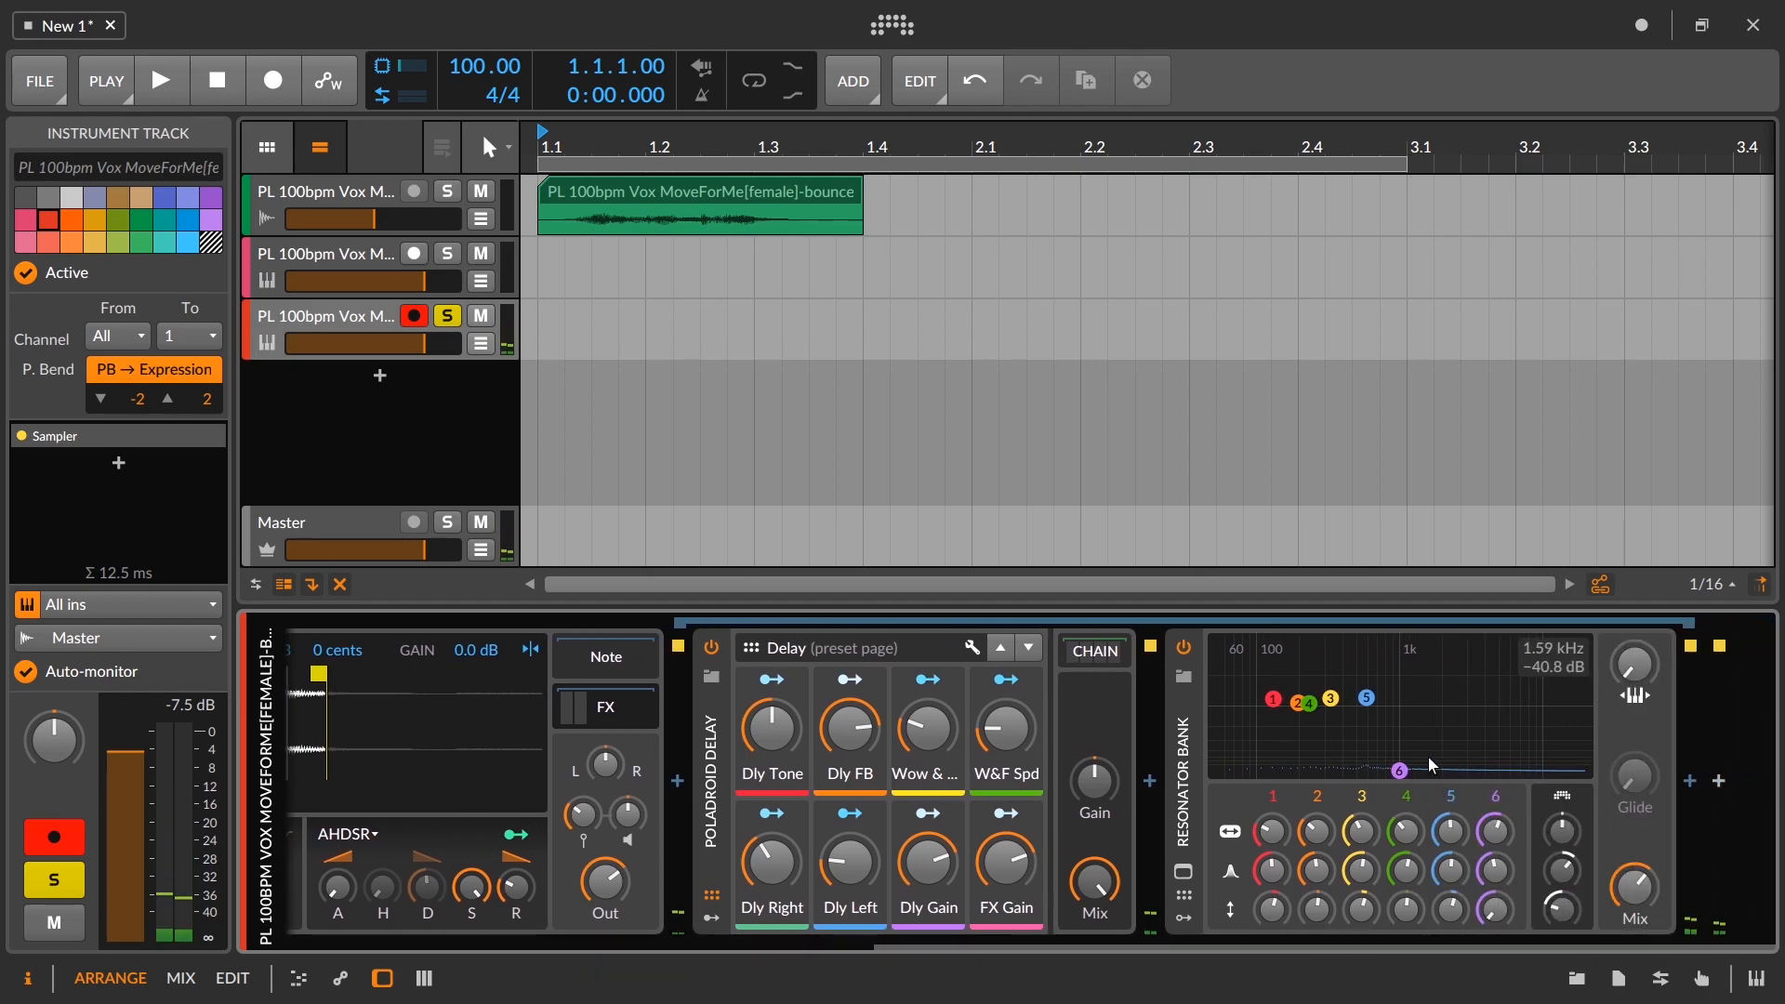
{"action": "left_click_drag", "start_coordinate": [1646, 670], "coordinate": [1647, 531]}
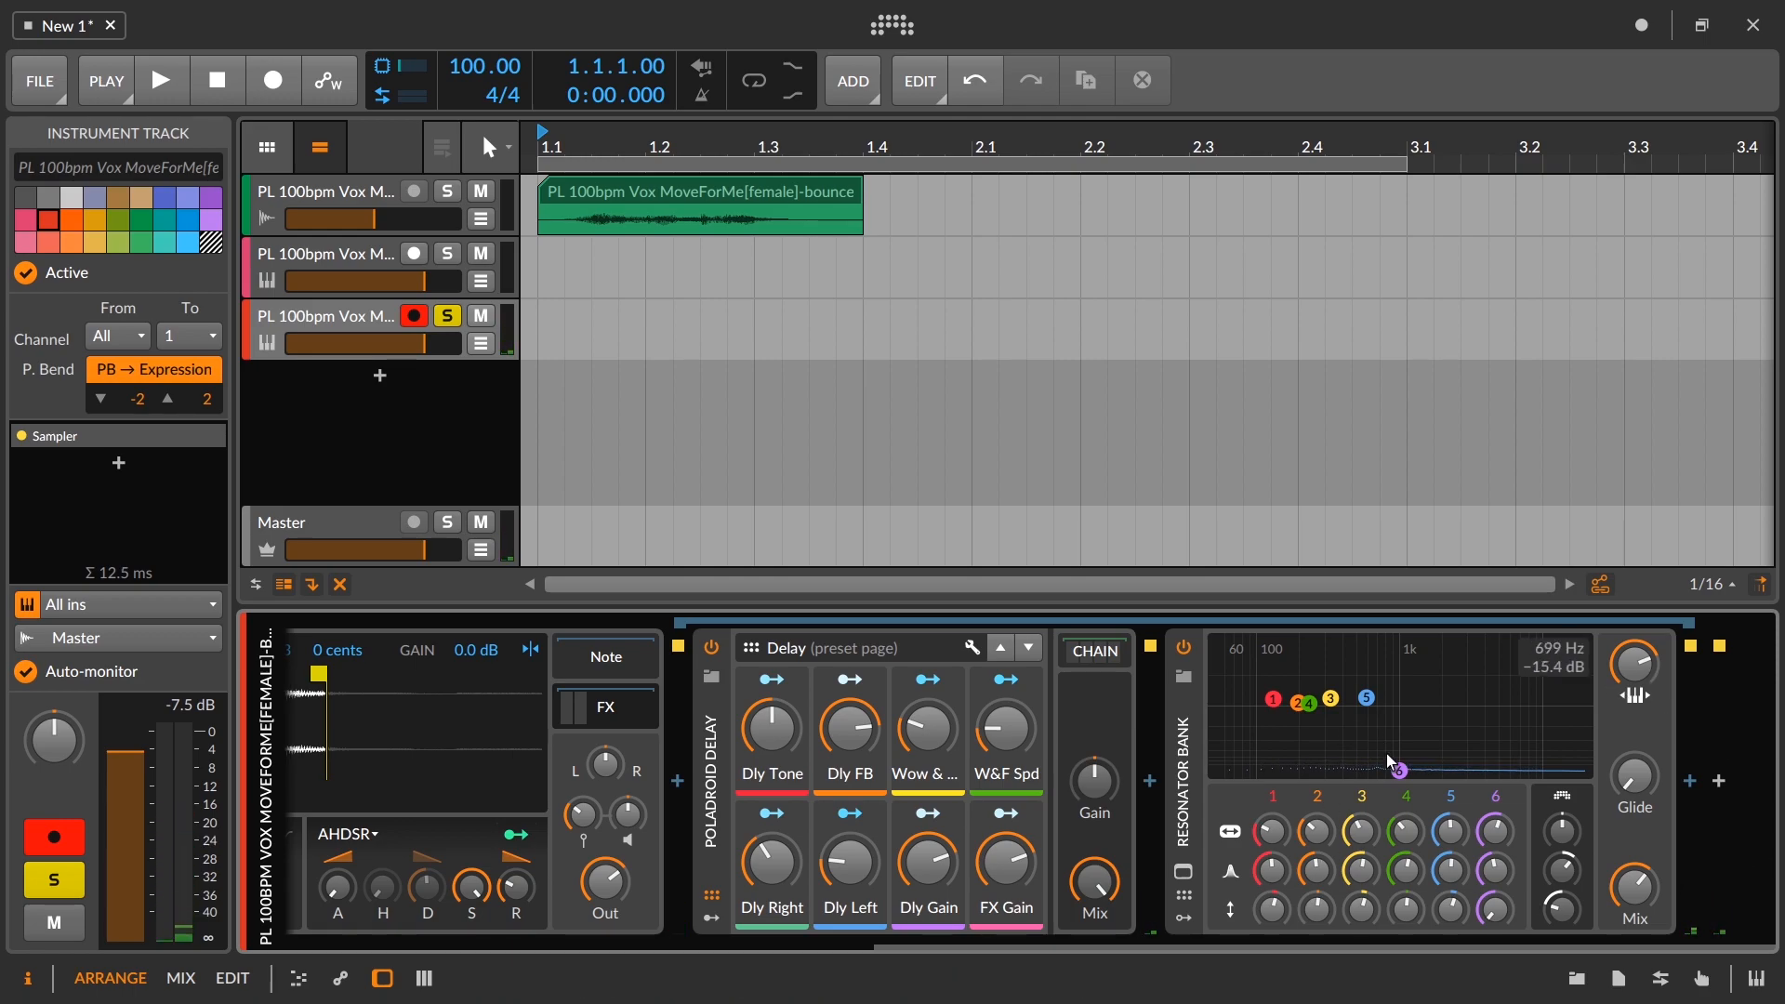
{"action": "left_click_drag", "start_coordinate": [1562, 830], "coordinate": [1563, 764]}
{"action": "mouse_move", "coordinate": [1563, 869]}
{"action": "left_mouse_down"}
{"action": "mouse_move", "coordinate": [1563, 853]}
{"action": "mouse_move", "coordinate": [1562, 869]}
{"action": "left_mouse_up"}
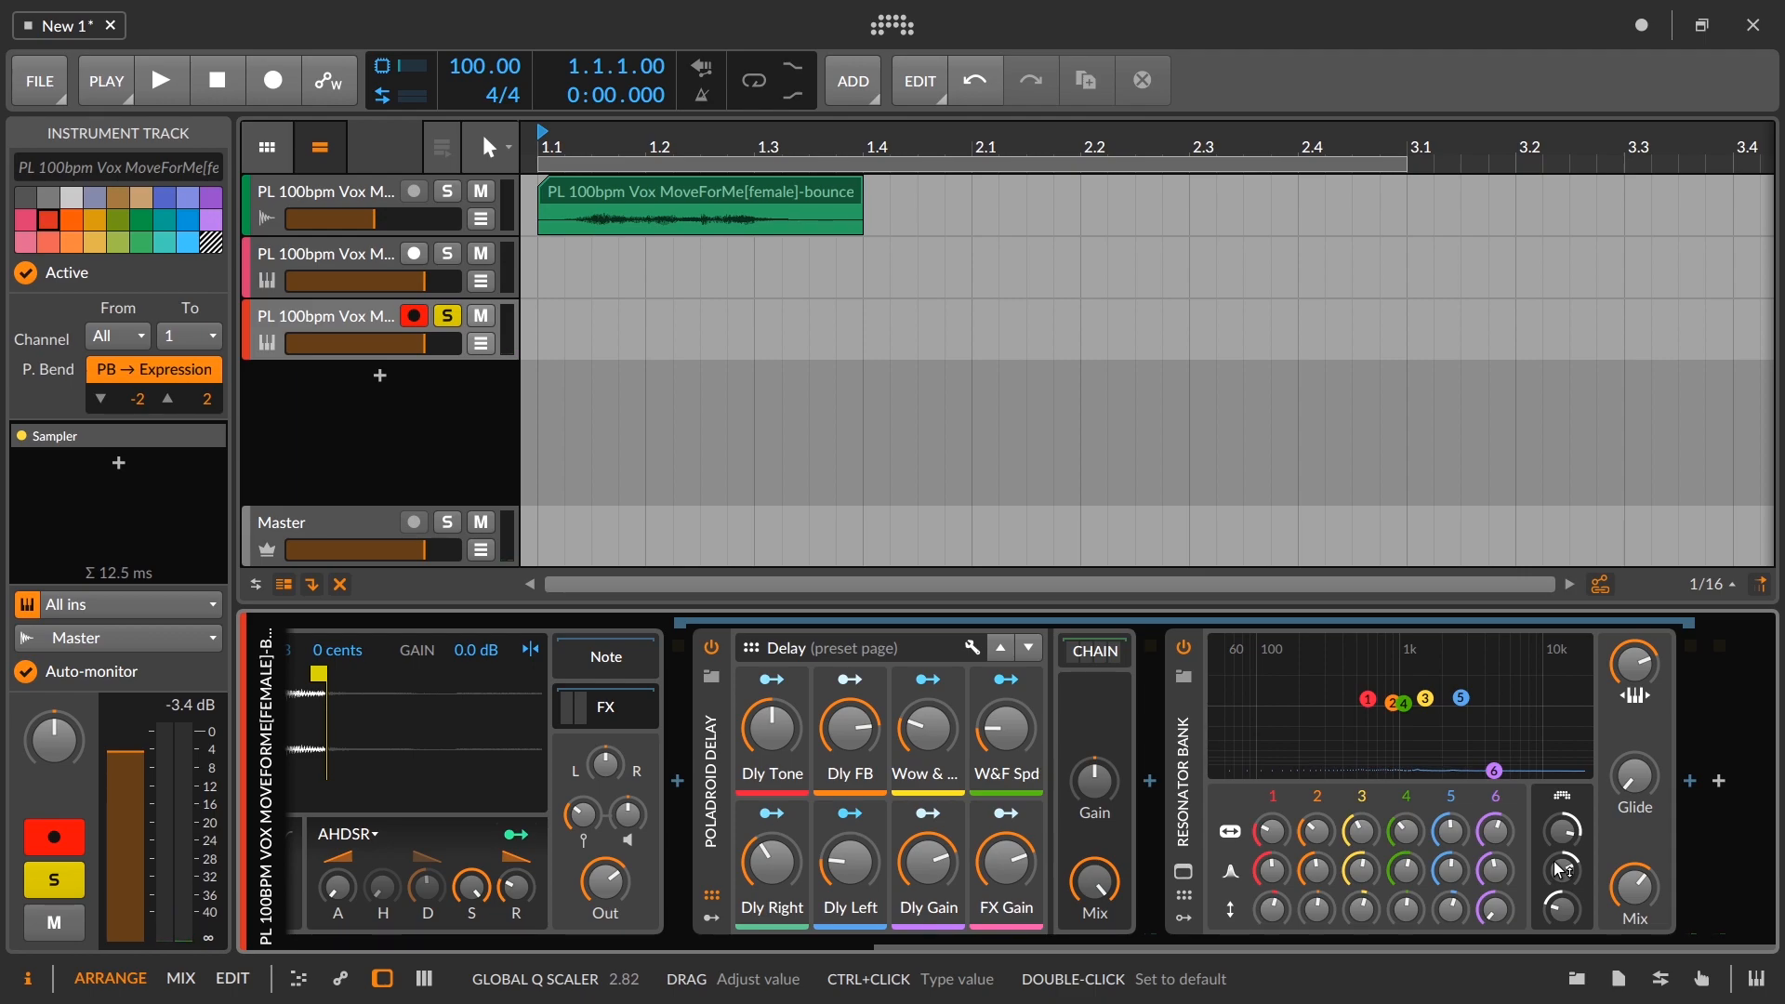
Step: Open the choice of play modes for the Sampler
{"action": "scroll", "coordinate": [968, 911], "scroll_direction": "left", "scroll_amount": 5}
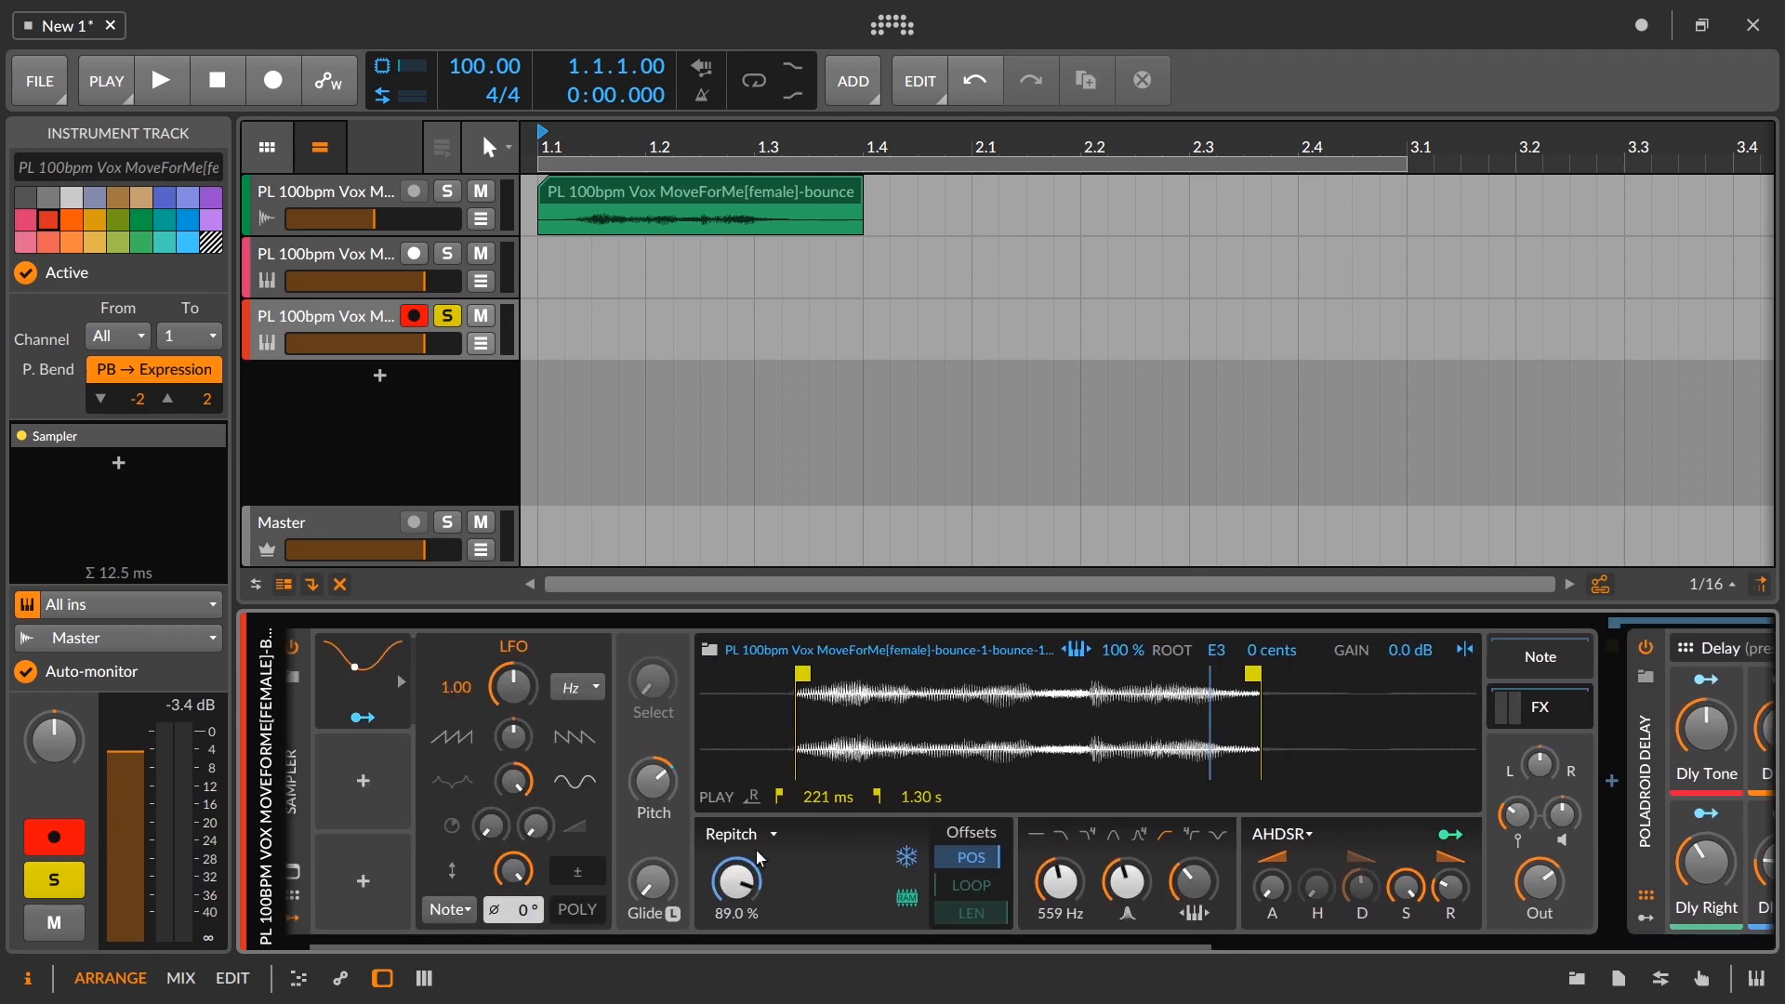
{"action": "left_click", "coordinate": [730, 846]}
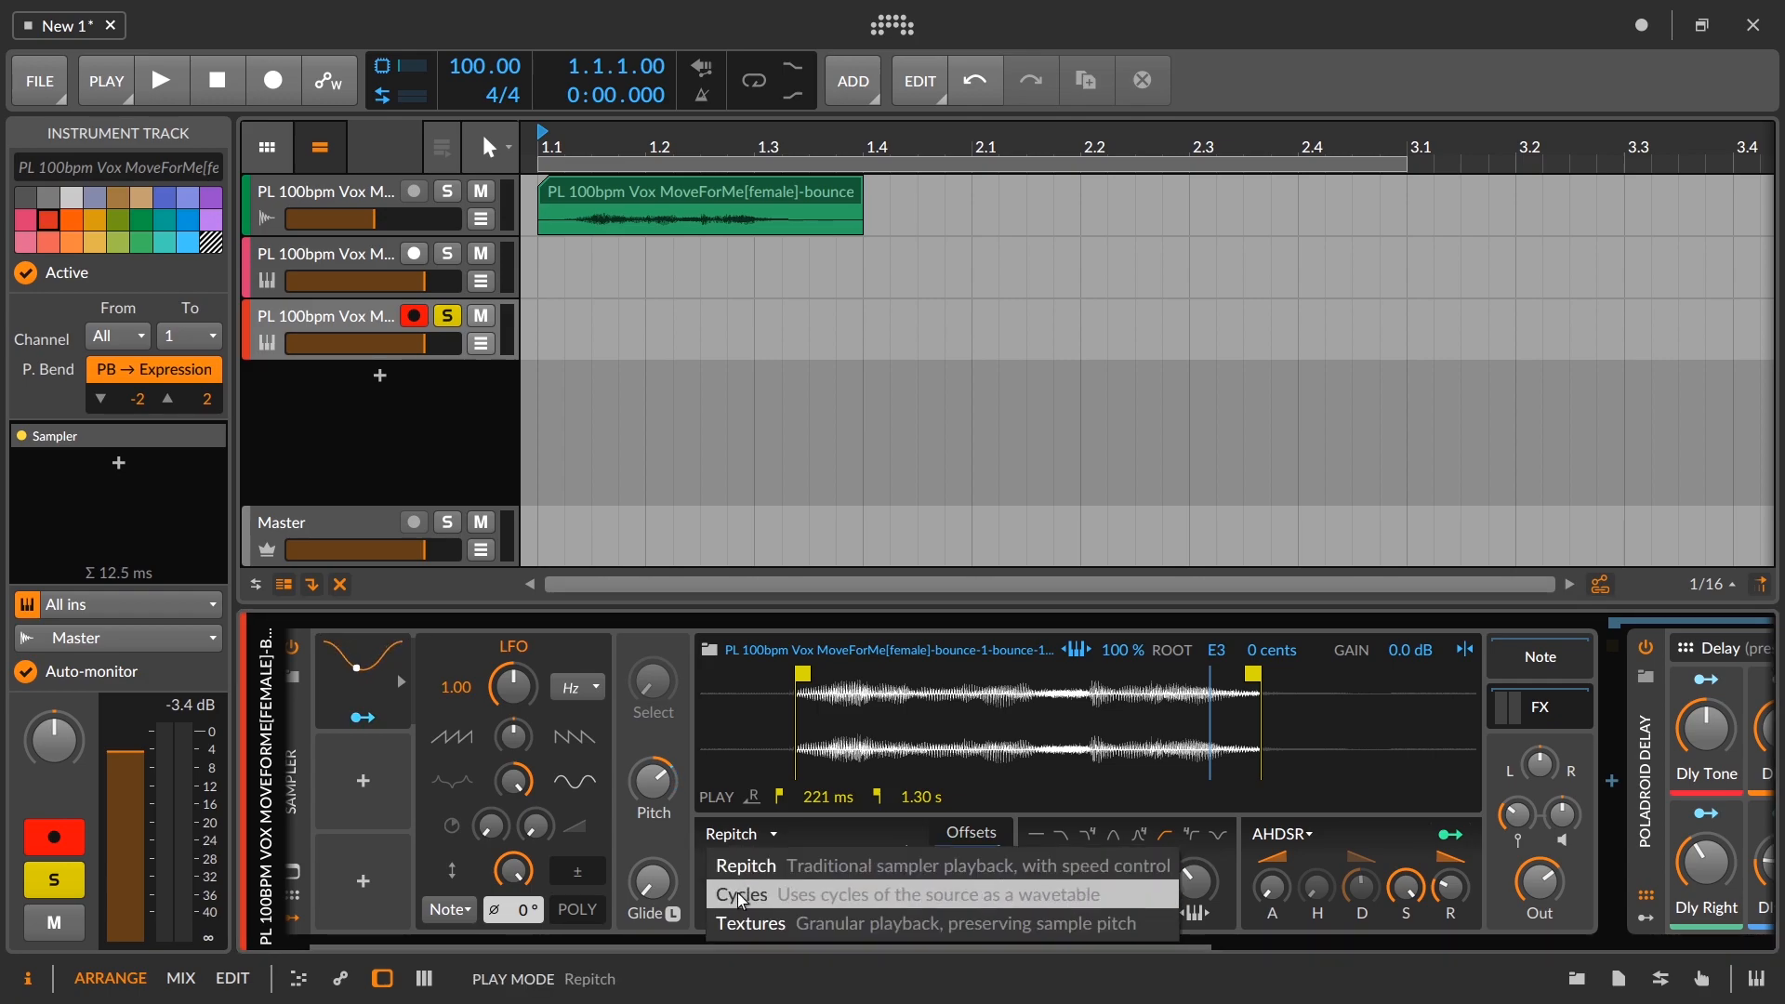